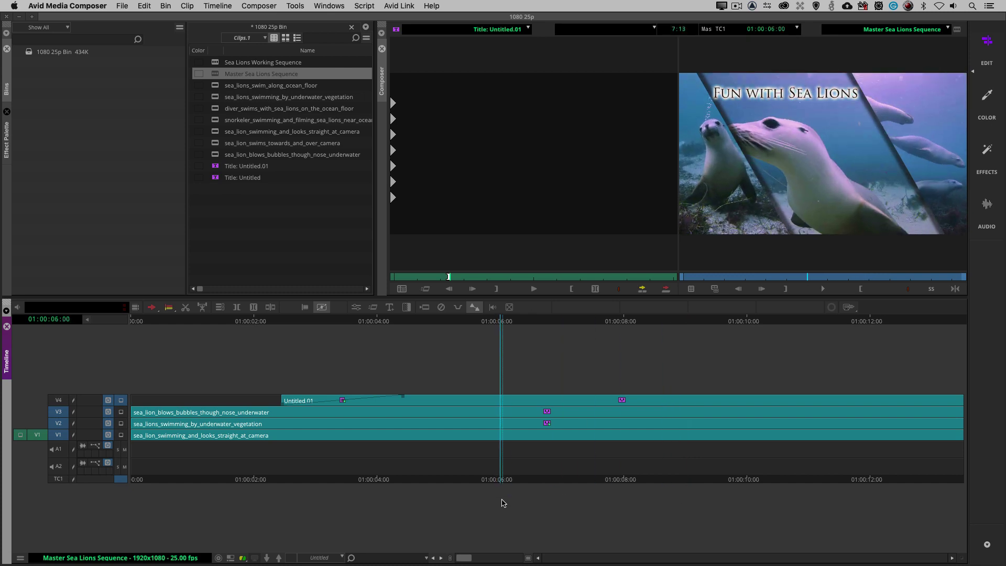
# - Load the Sea Lions Working Sequence into the timeline and scrub through it
pyautogui.click(546, 411)
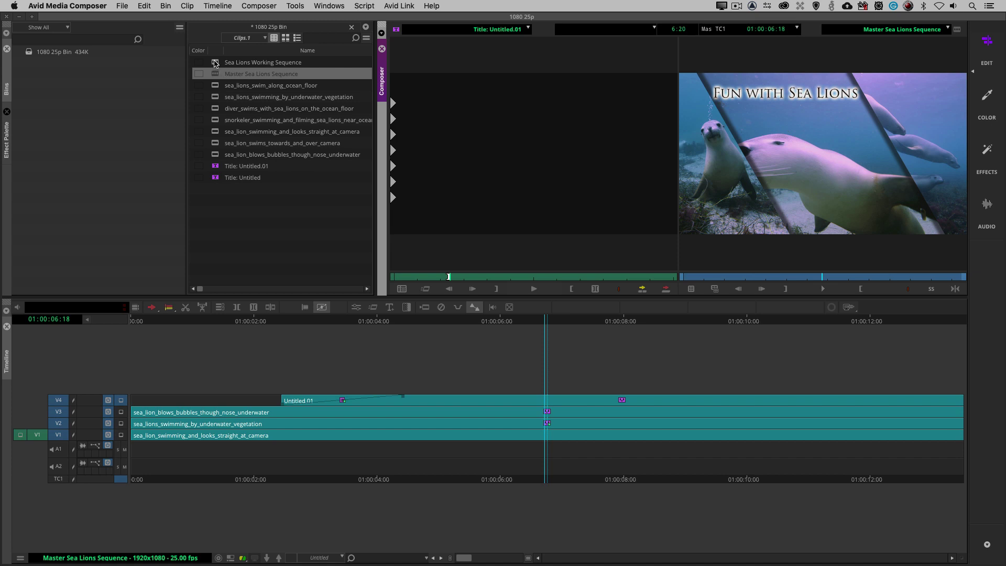
pyautogui.doubleClick(215, 64)
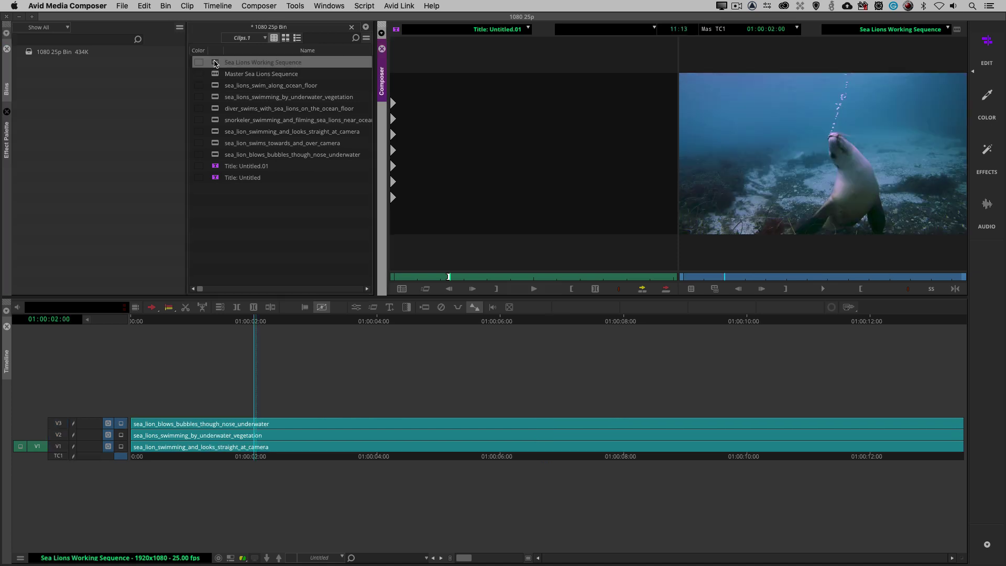
pyautogui.moveTo(448, 429); pyautogui.dragTo(334, 424)
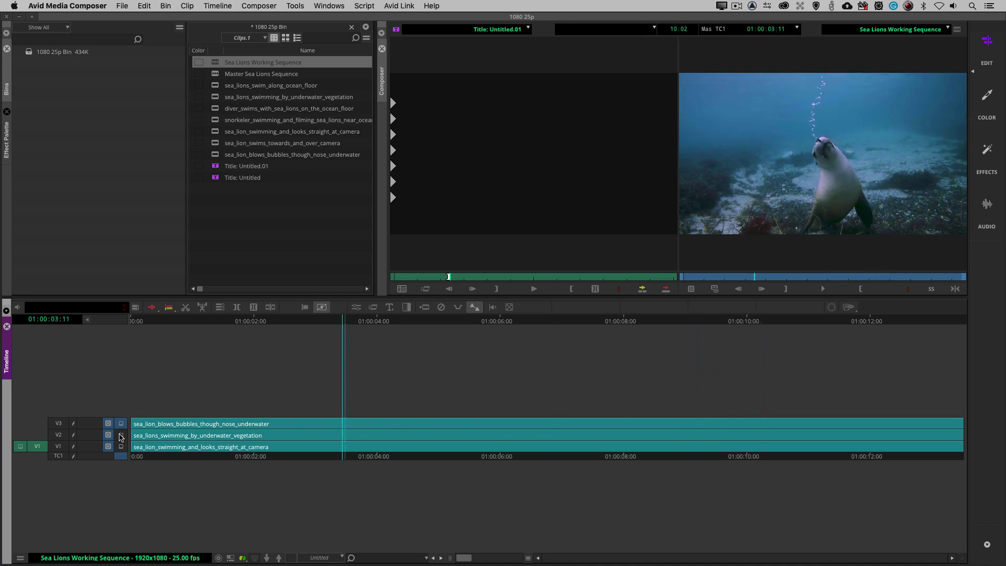
# - Monitor the V1, V2 and V3 clips in turn to see each sea lion shot
pyautogui.click(121, 435)
pyautogui.click(121, 446)
pyautogui.click(121, 435)
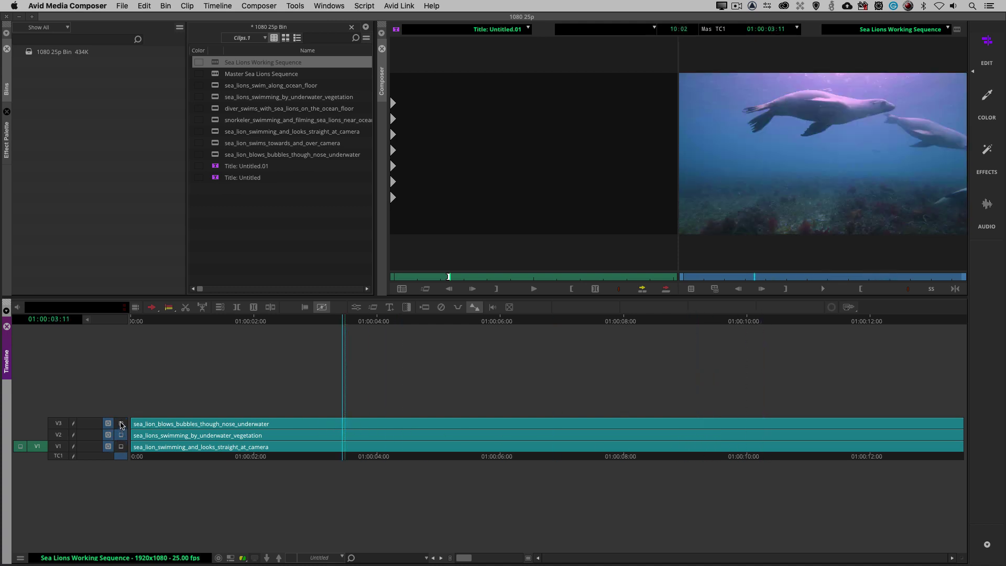
pyautogui.click(121, 423)
pyautogui.click(121, 435)
pyautogui.click(121, 446)
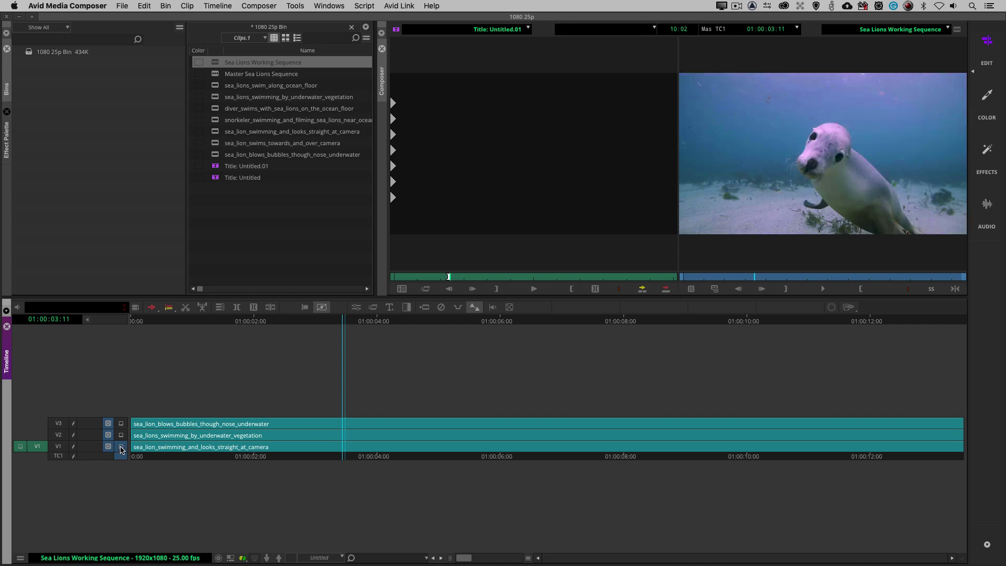
# - Advance the playhead and recheck the V2 swimming and V3 bubble-blowing clips
pyautogui.moveTo(384, 441); pyautogui.dragTo(463, 469)
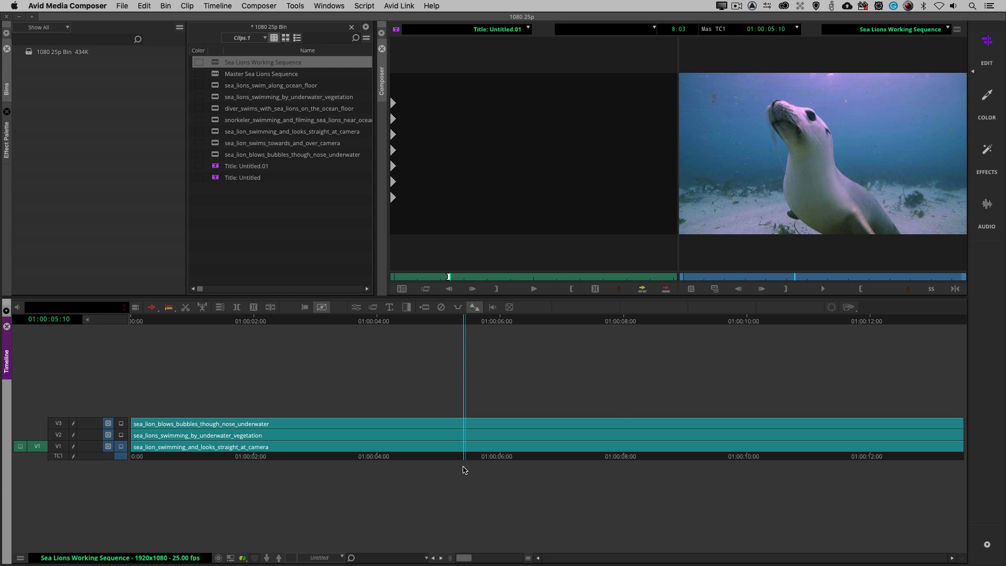
pyautogui.click(121, 435)
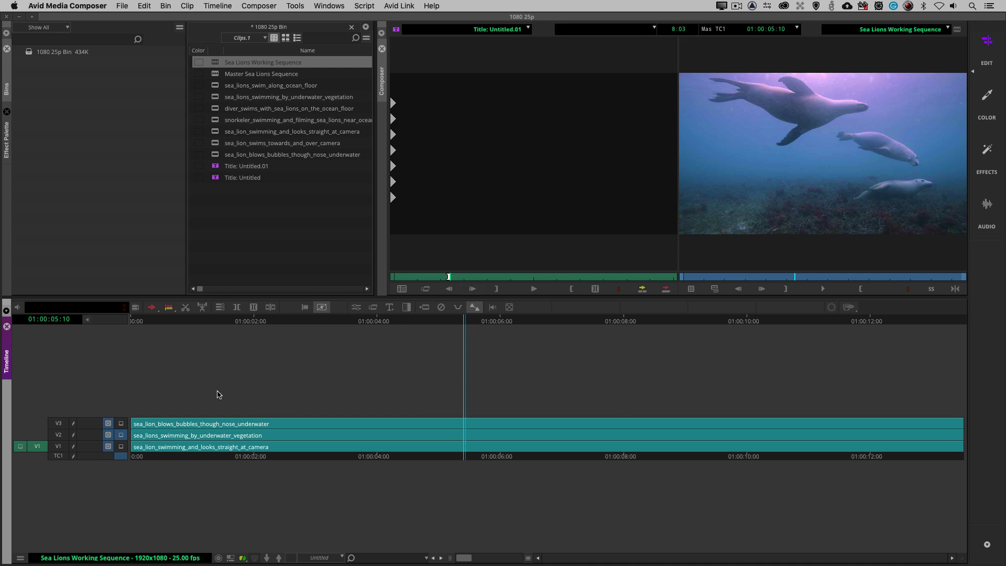
pyautogui.click(122, 424)
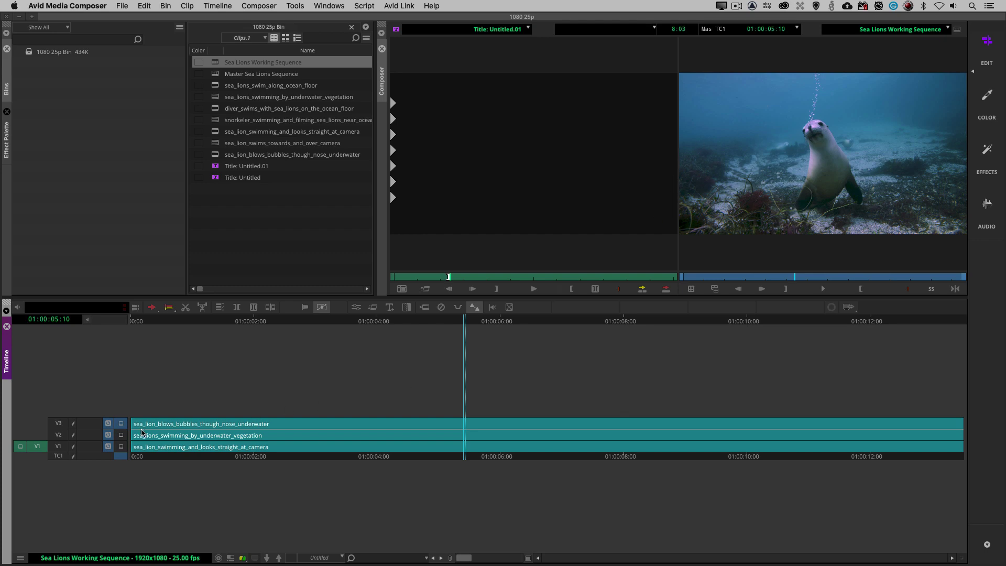
pyautogui.click(122, 436)
# - Search the Effect Palette for S_Effect and drop it onto the V2 swimming clip
pyautogui.press('super+8')
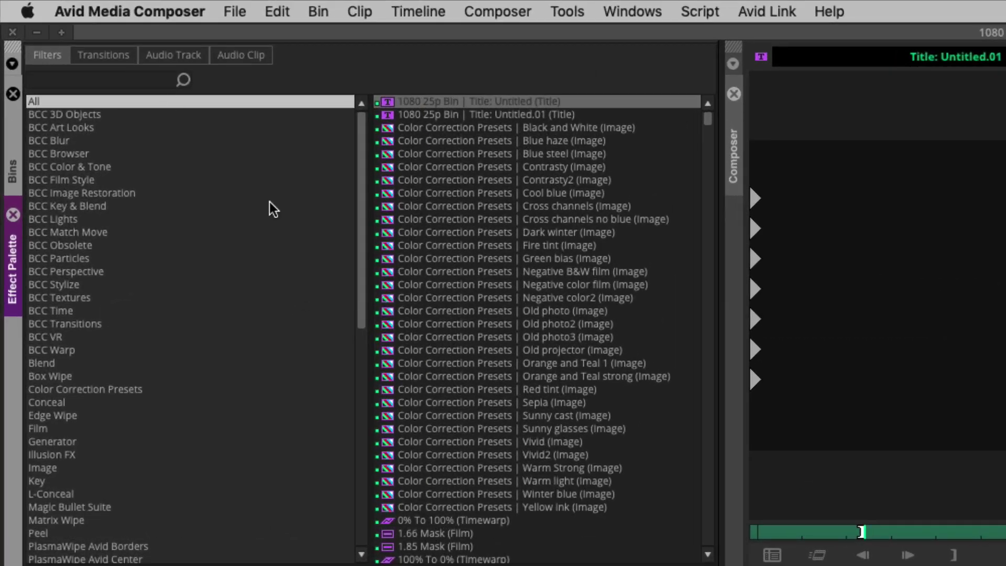
pyautogui.click(124, 78)
pyautogui.write('S_Eff')
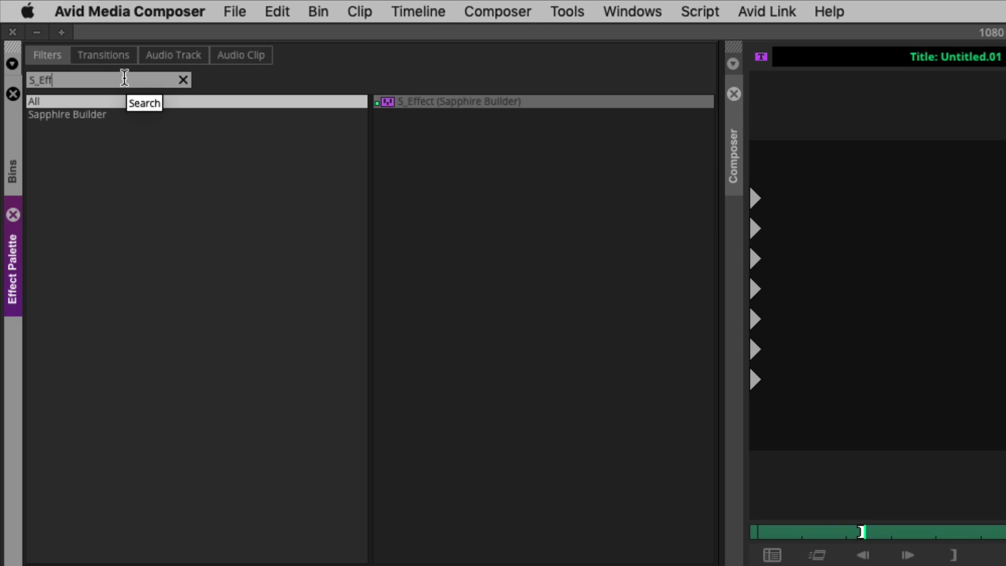
pyautogui.write('ect')
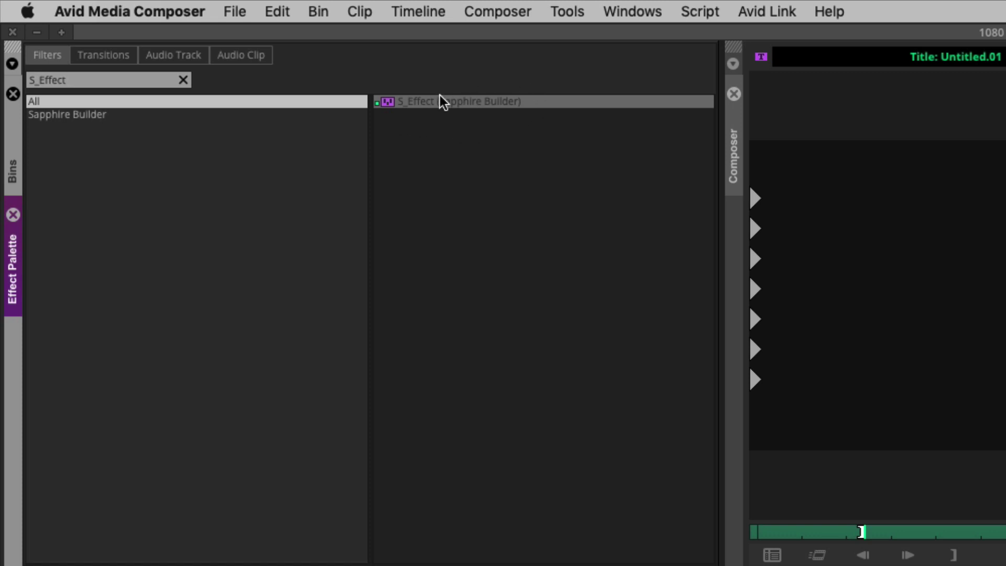
pyautogui.moveTo(391, 102); pyautogui.dragTo(899, 565)
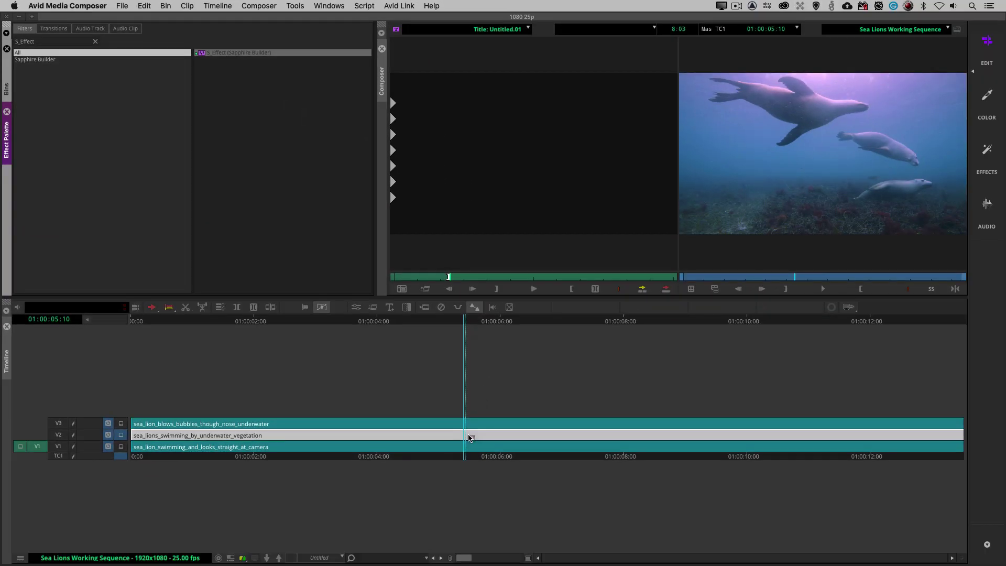
pyautogui.moveTo(469, 438); pyautogui.dragTo(468, 437)
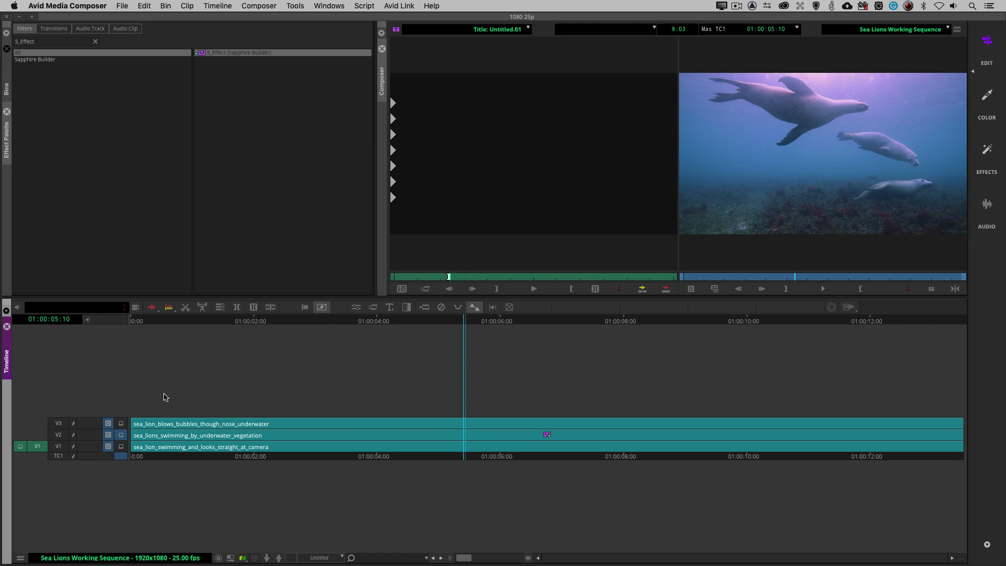
# - Compare the V3 and V2 clips and bring up S_Effect's parameters on V2
pyautogui.click(121, 424)
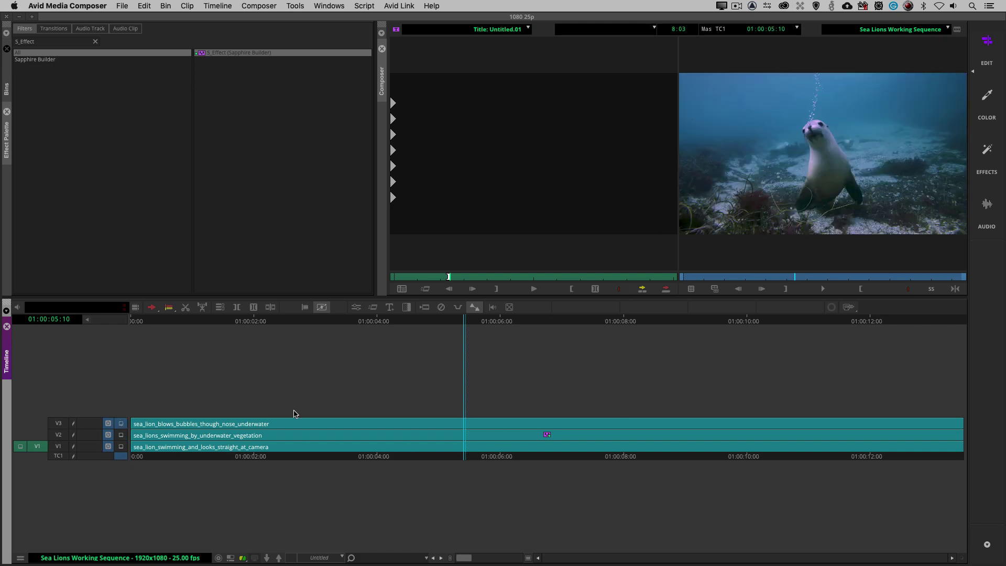
pyautogui.click(121, 435)
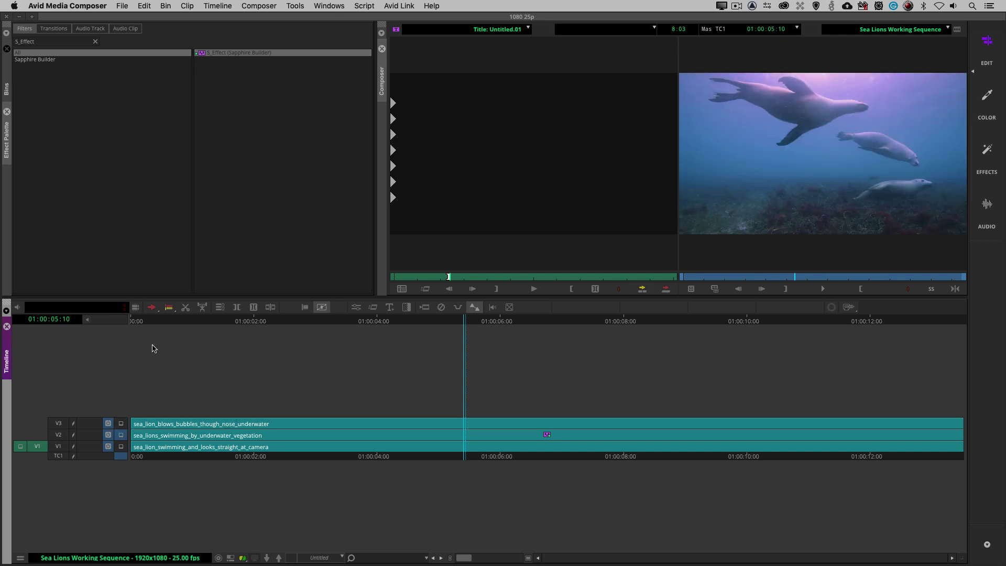
pyautogui.press('super+8')
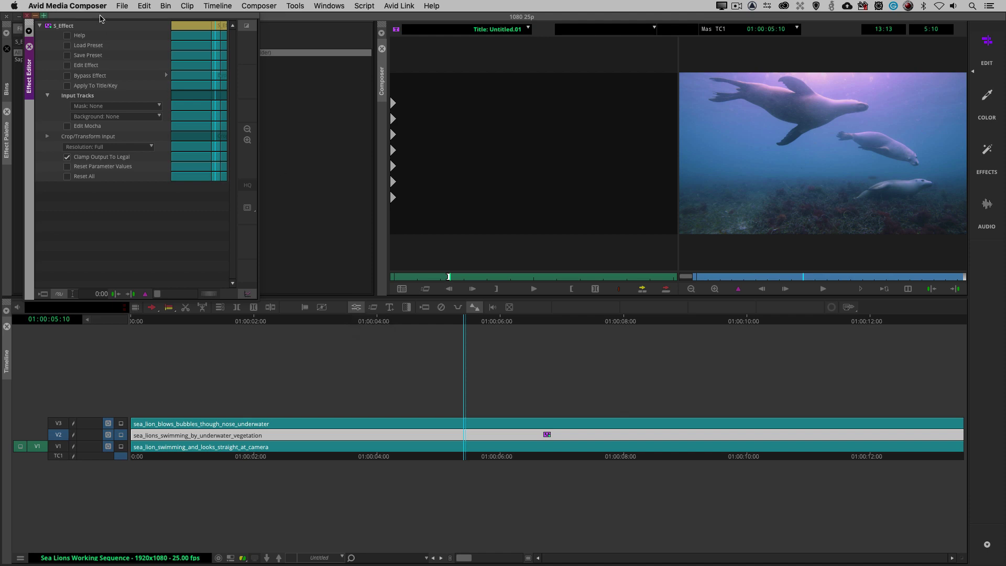
pyautogui.moveTo(101, 18); pyautogui.dragTo(214, 31)
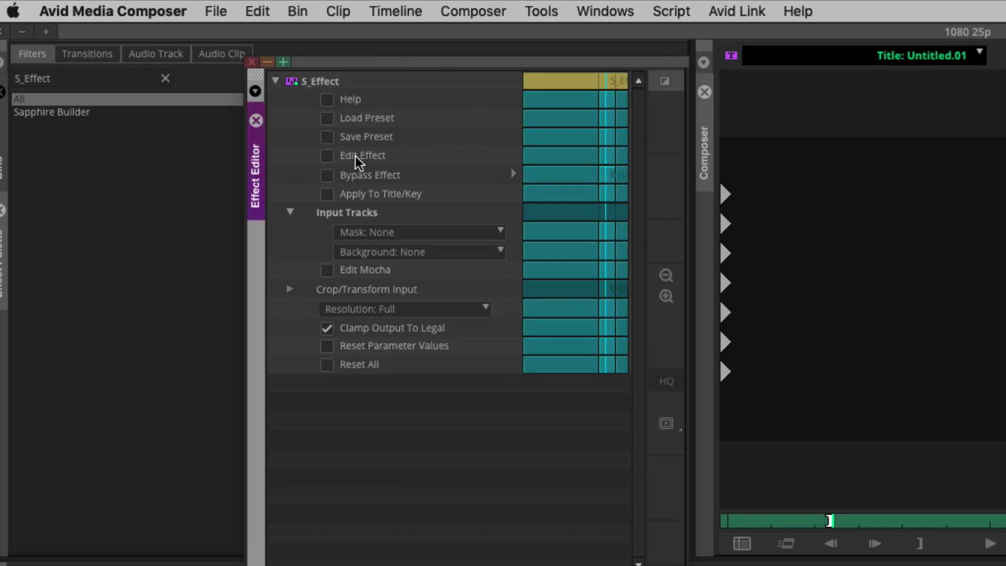
pyautogui.click(361, 157)
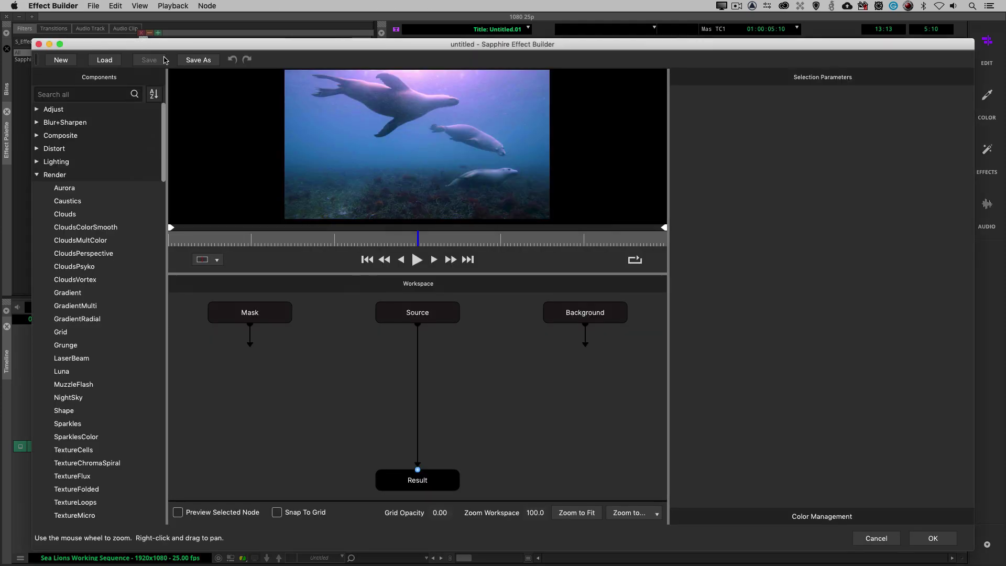
pyautogui.click(425, 317)
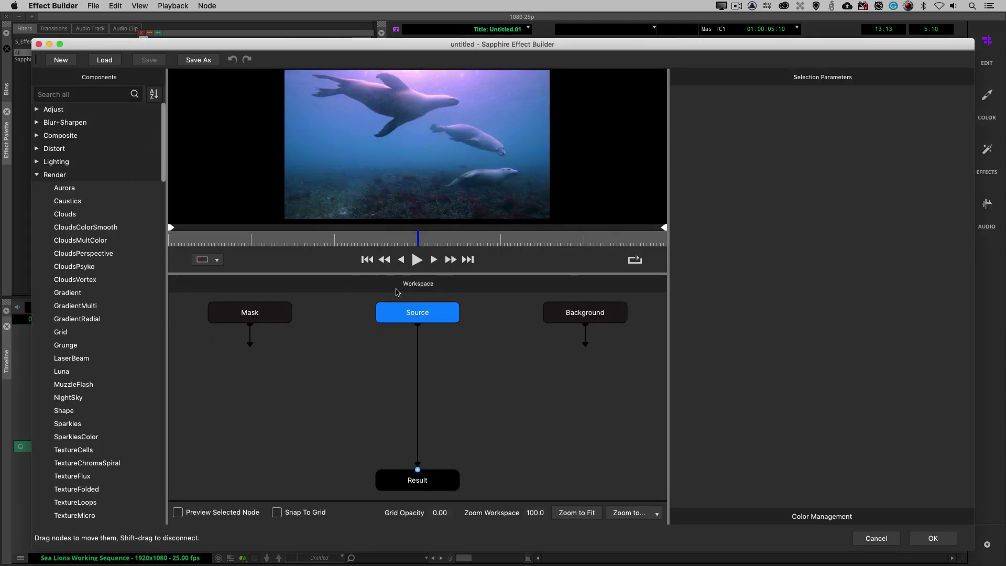
pyautogui.click(191, 512)
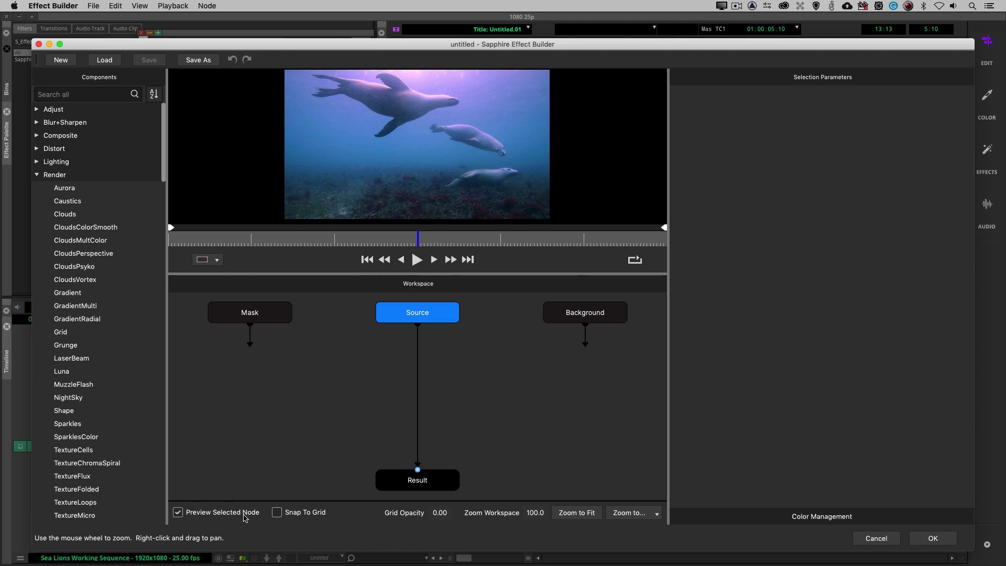
pyautogui.click(263, 310)
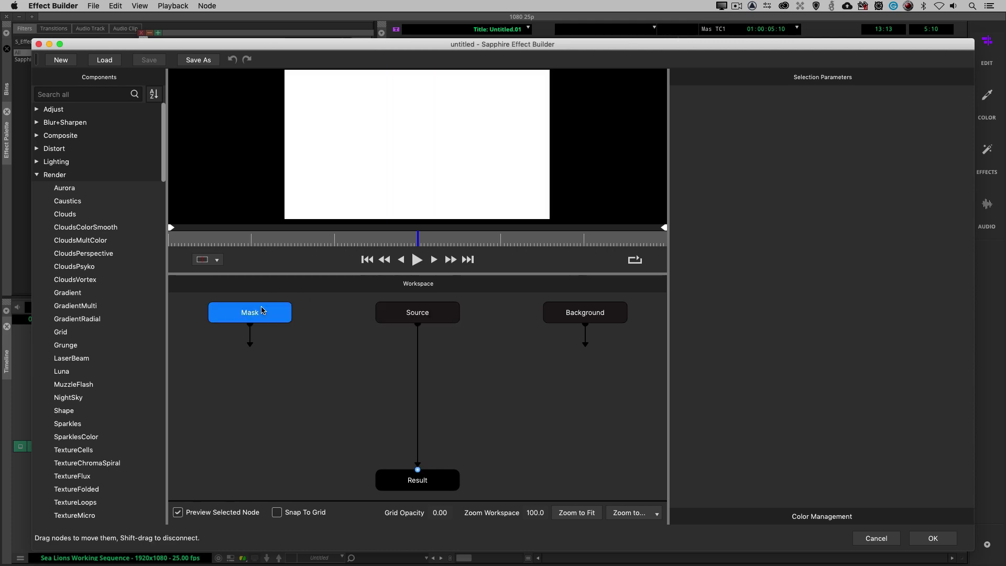
pyautogui.click(446, 317)
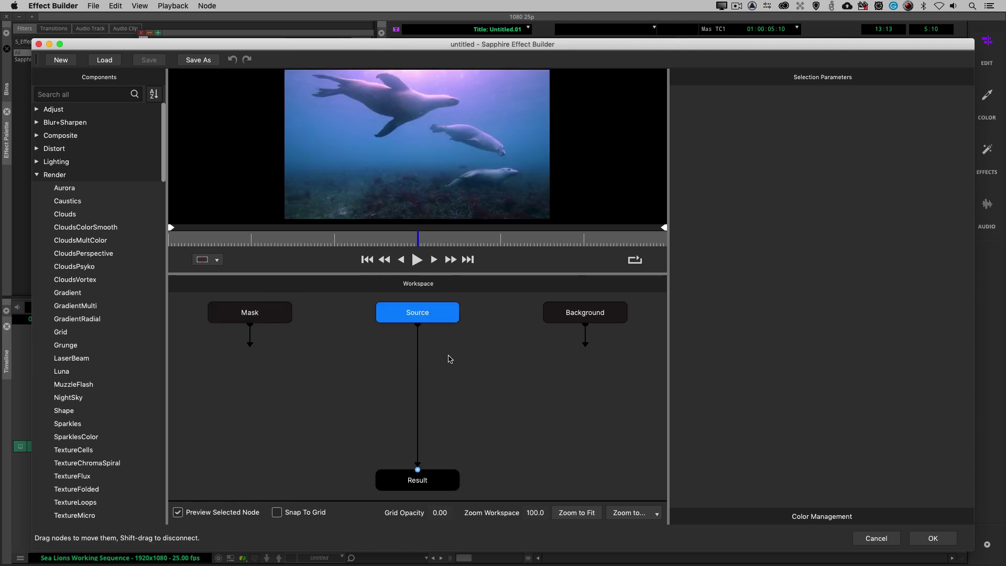
pyautogui.click(616, 313)
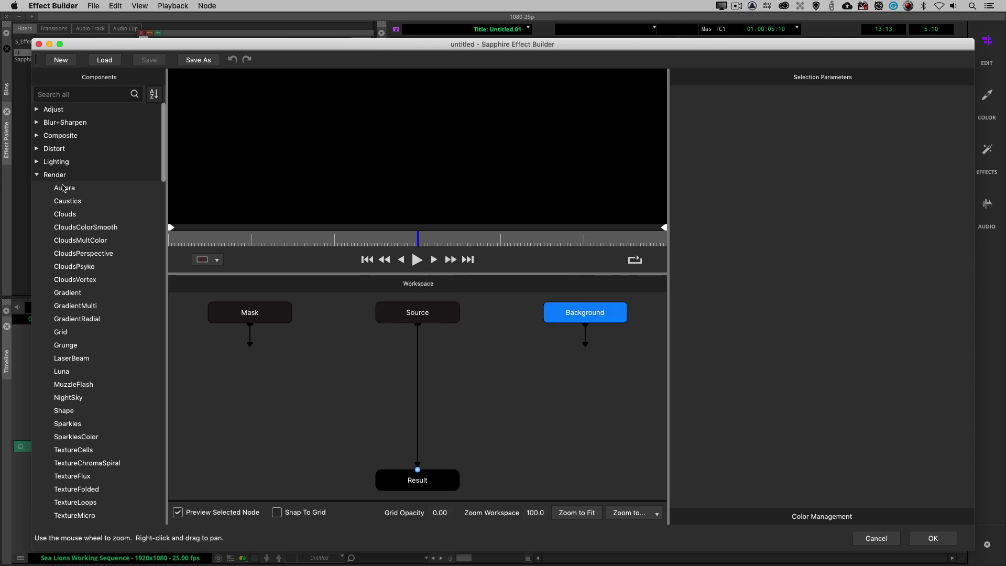
pyautogui.click(37, 175)
pyautogui.click(37, 188)
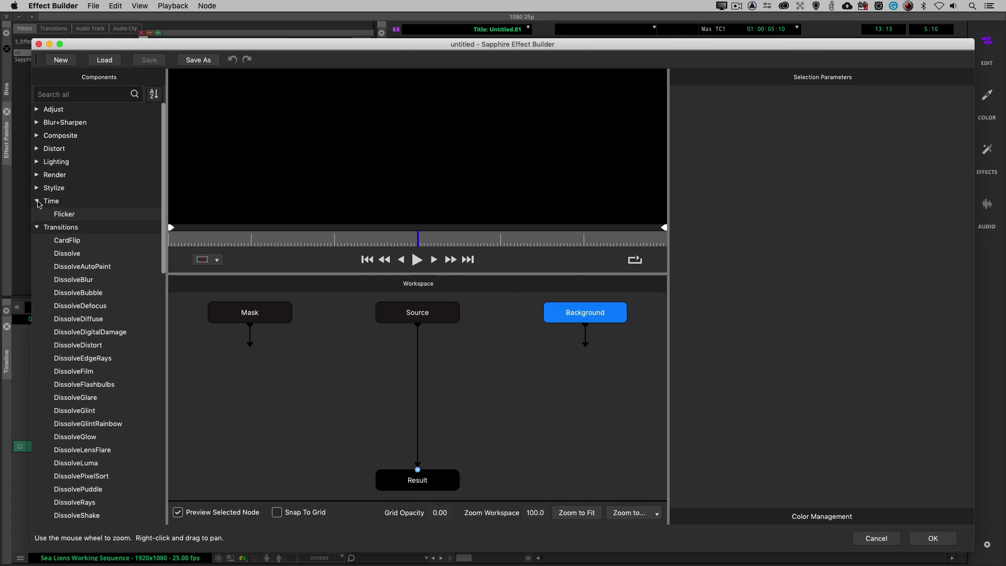
pyautogui.click(37, 200)
pyautogui.click(37, 214)
pyautogui.click(36, 227)
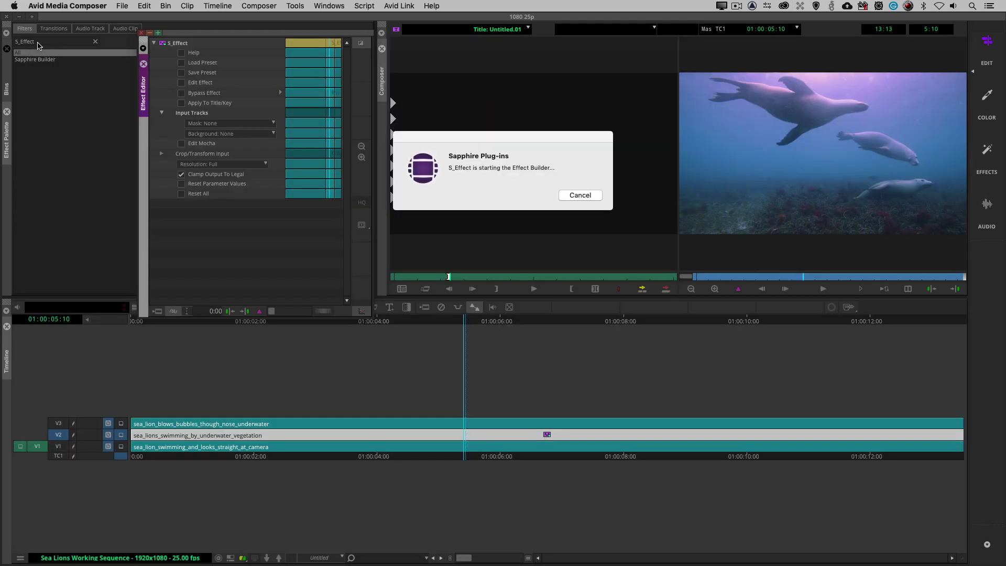
pyautogui.click(38, 44)
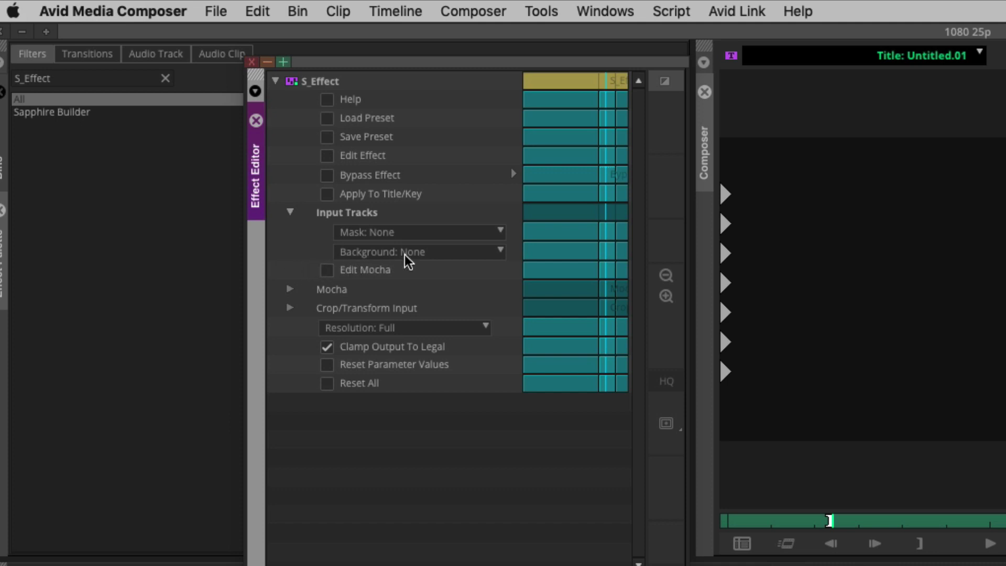
# - Set S_Effect's Background input to 1 track below and check the V1 and V2 clips
pyautogui.click(436, 253)
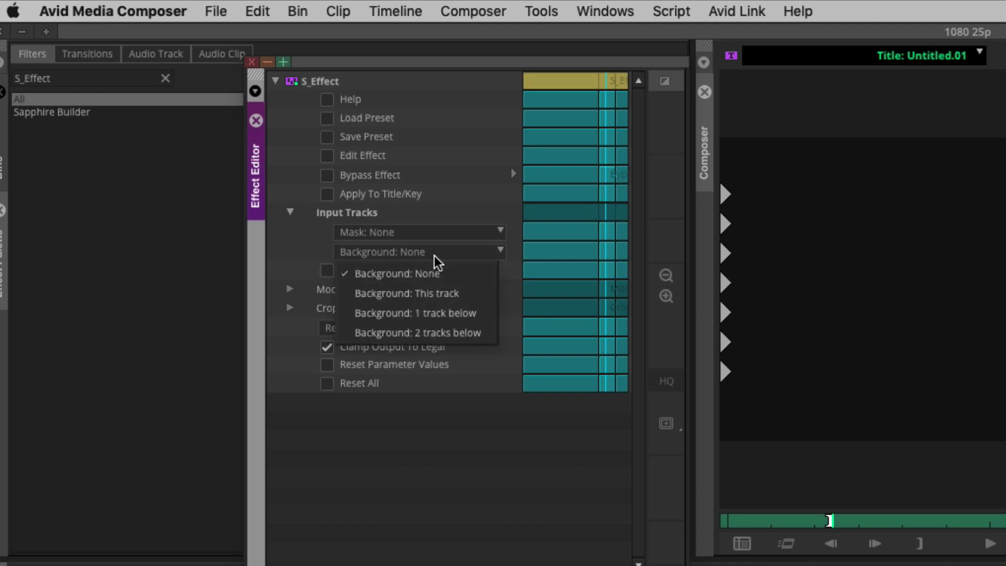
pyautogui.click(425, 313)
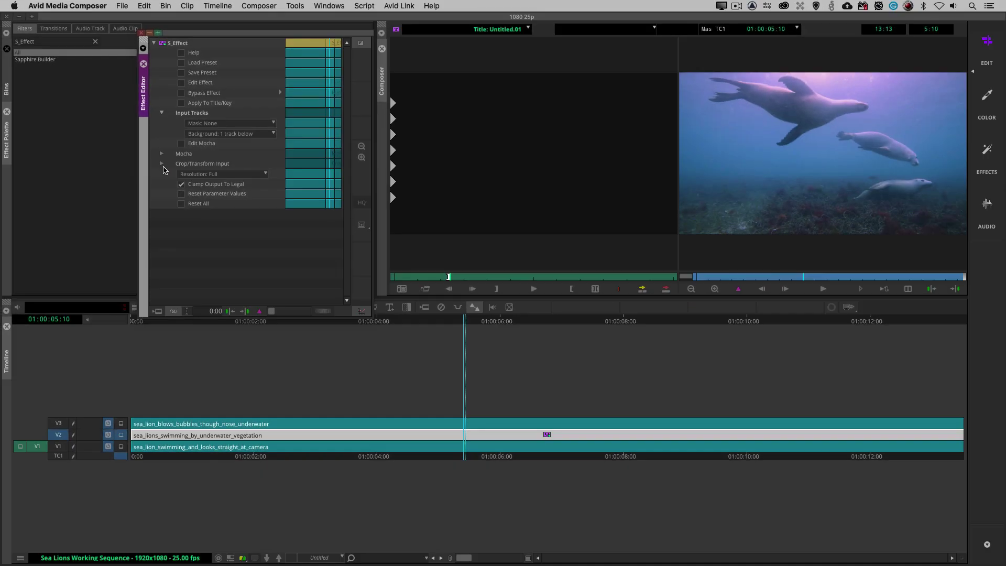
pyautogui.click(120, 447)
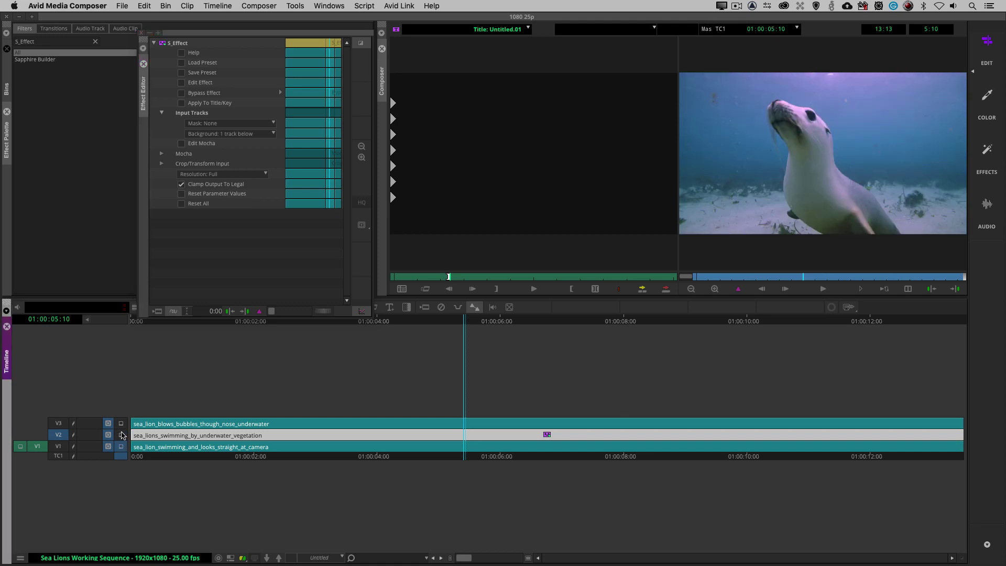
pyautogui.click(121, 435)
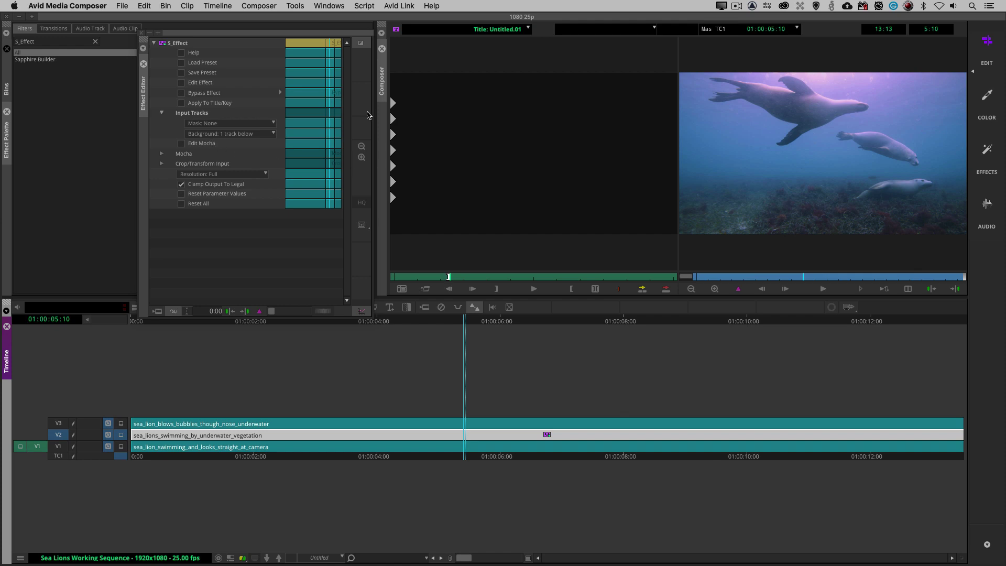
# - Preview the Source, Background and Mask nodes, then expand Tools to list Blend, Composite, Crop
pyautogui.click(199, 85)
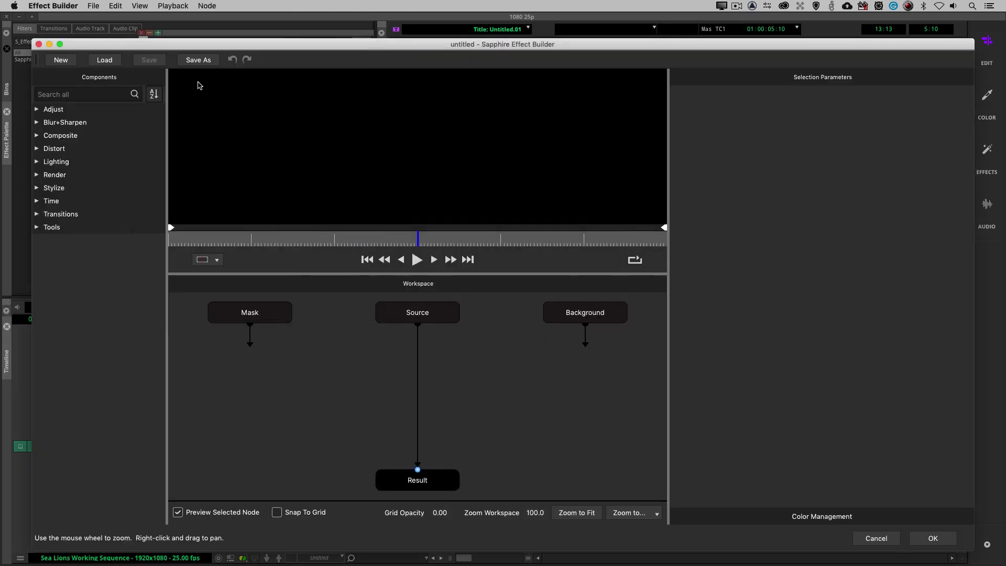
pyautogui.click(417, 310)
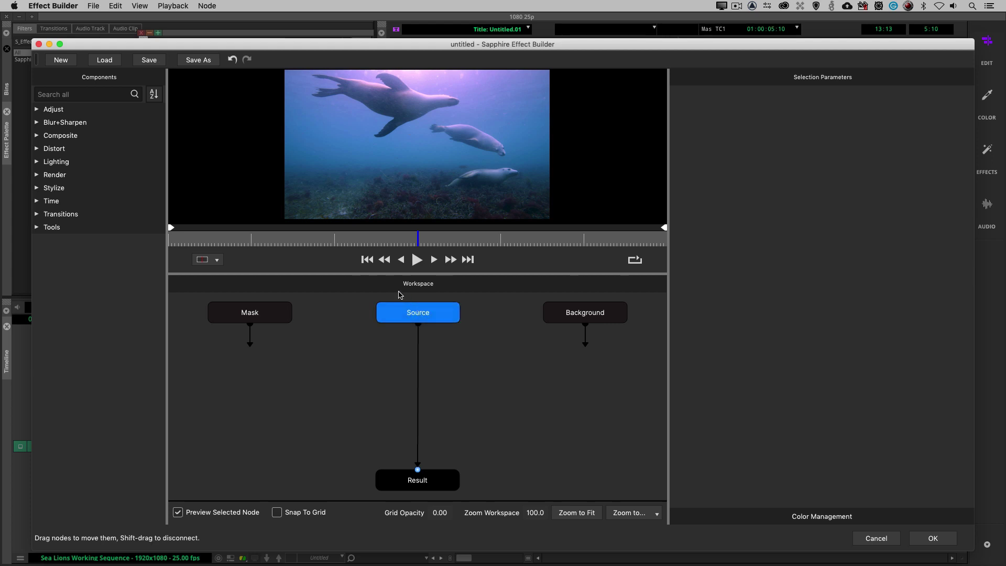
pyautogui.click(596, 318)
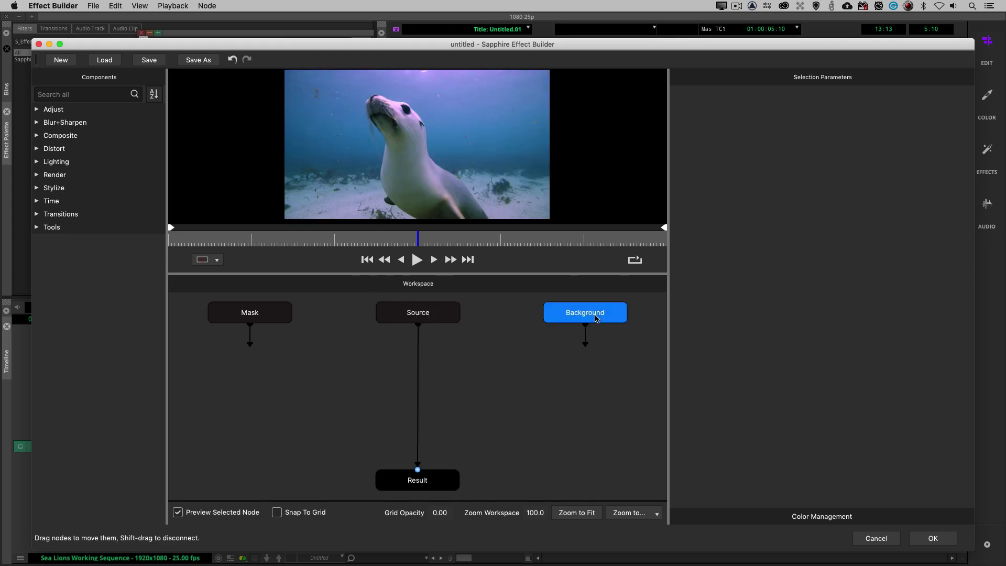
pyautogui.click(250, 311)
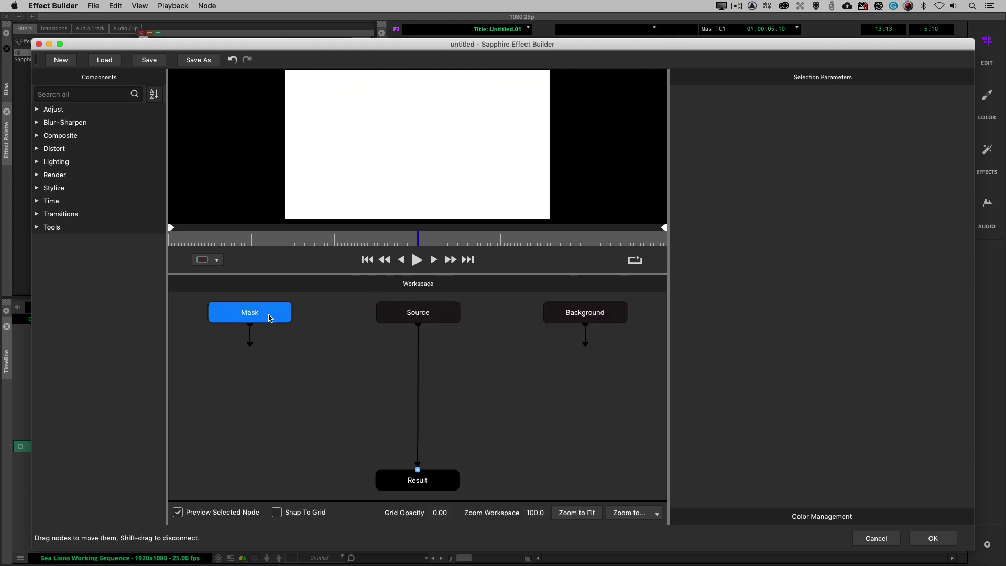
pyautogui.click(425, 321)
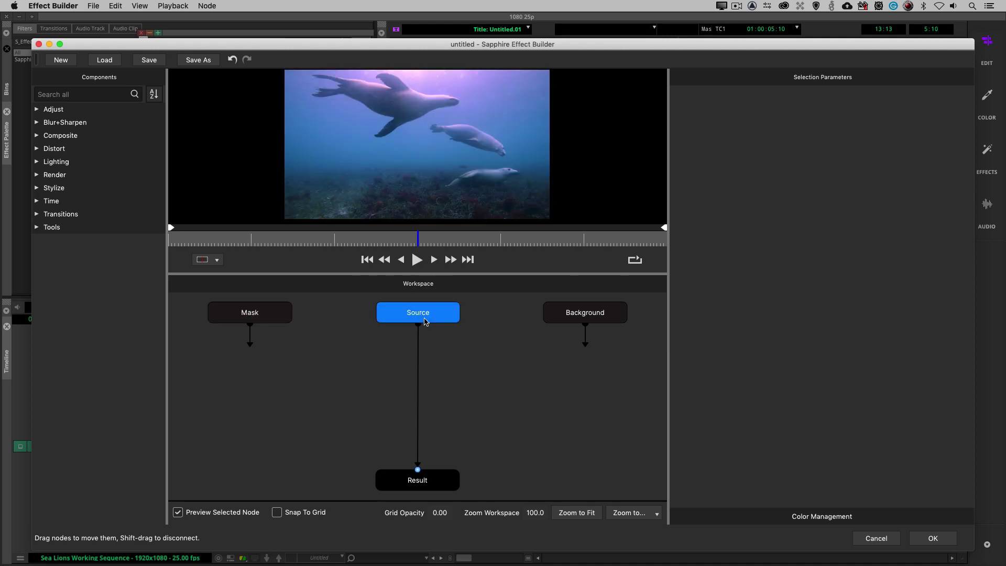
pyautogui.click(586, 315)
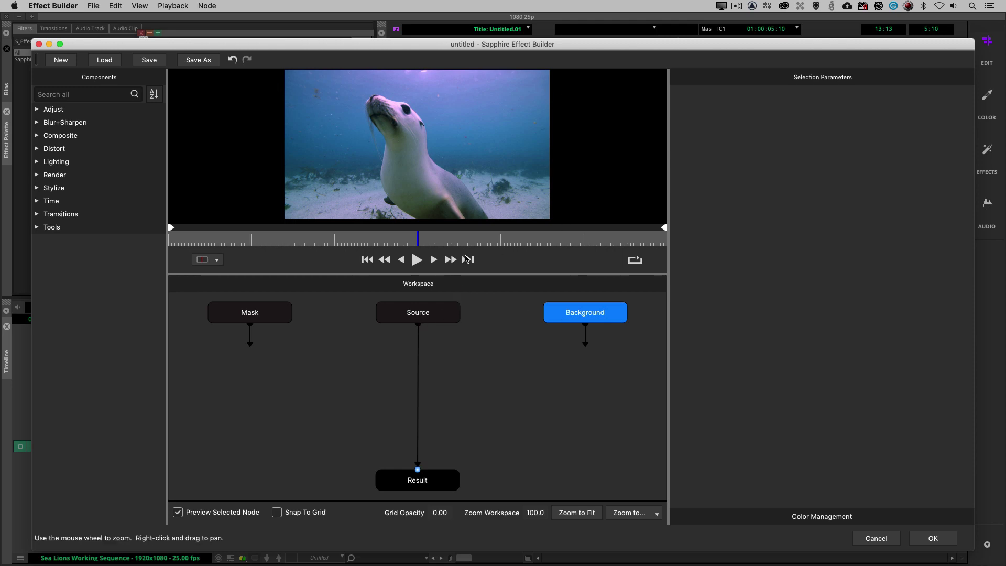
pyautogui.click(420, 316)
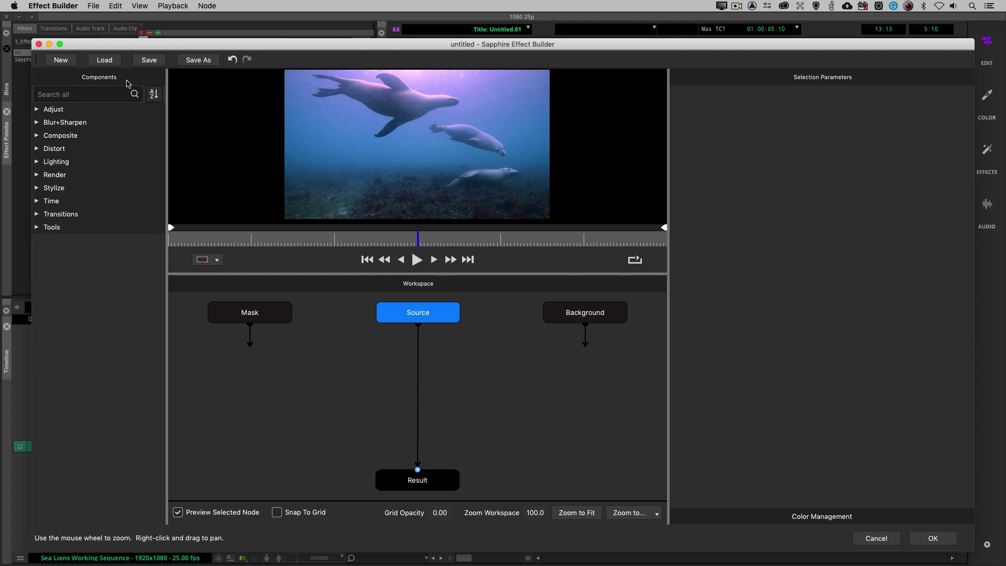
pyautogui.click(36, 226)
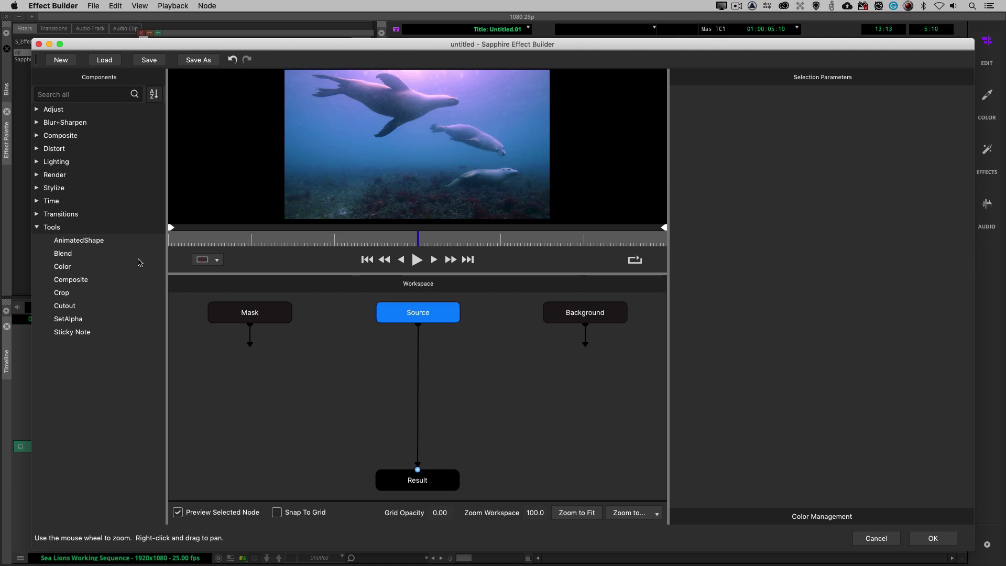
# - Drag AnimatedShape into the workspace, compare its preview with the Result, and reselect AnimatedShape 1
pyautogui.click(96, 240)
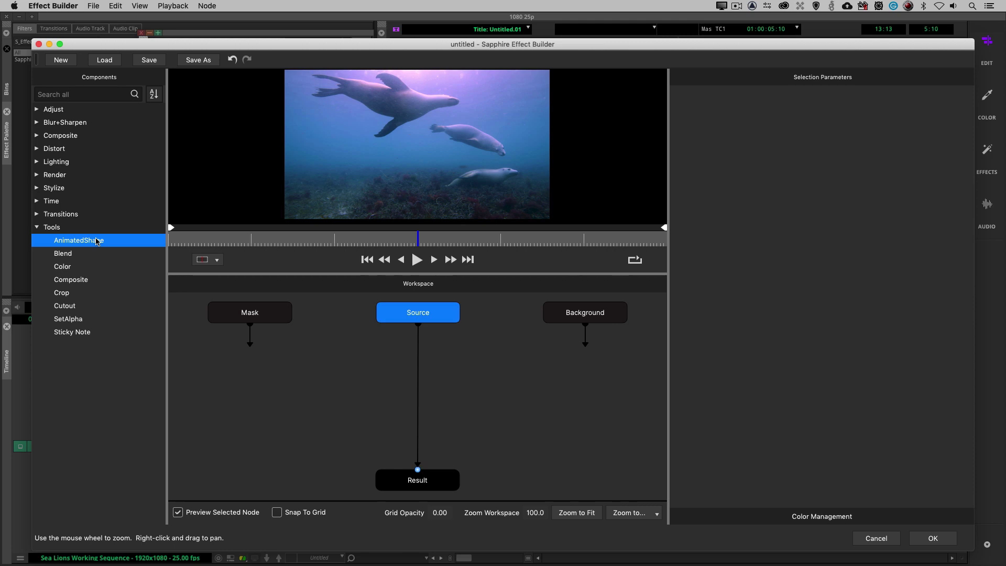
pyautogui.moveTo(95, 242); pyautogui.dragTo(327, 377)
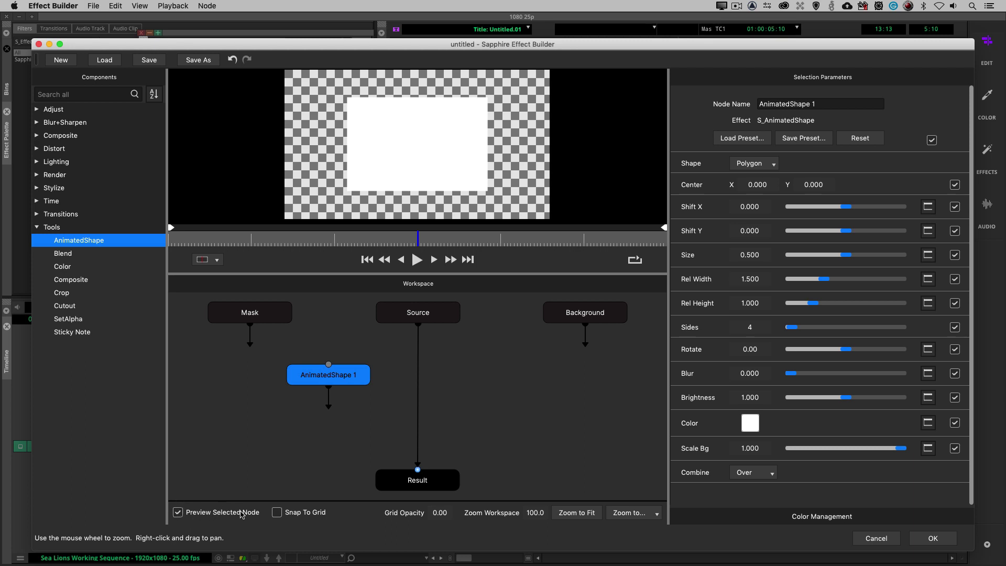
pyautogui.click(178, 512)
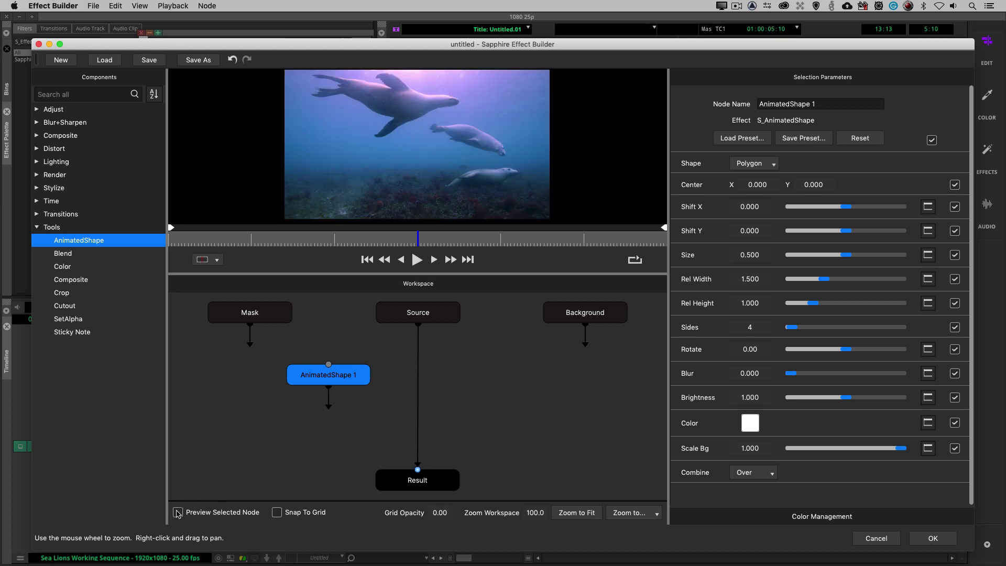
pyautogui.click(178, 512)
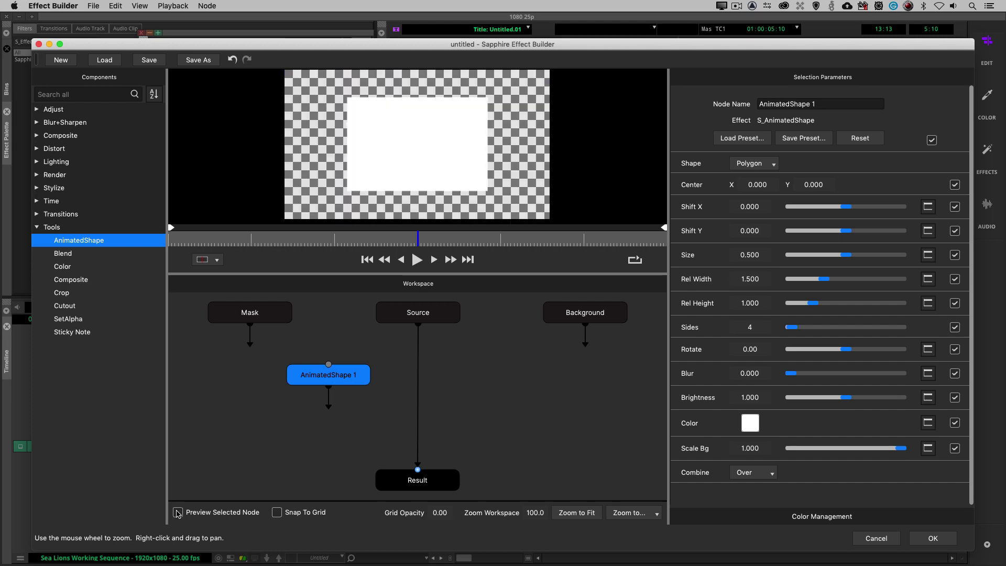
pyautogui.click(178, 513)
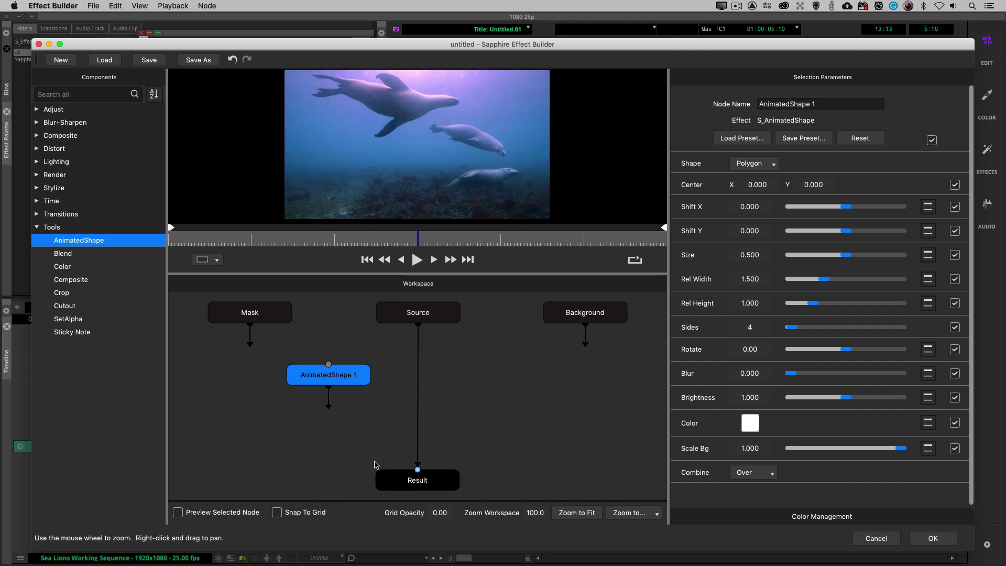
pyautogui.click(417, 481)
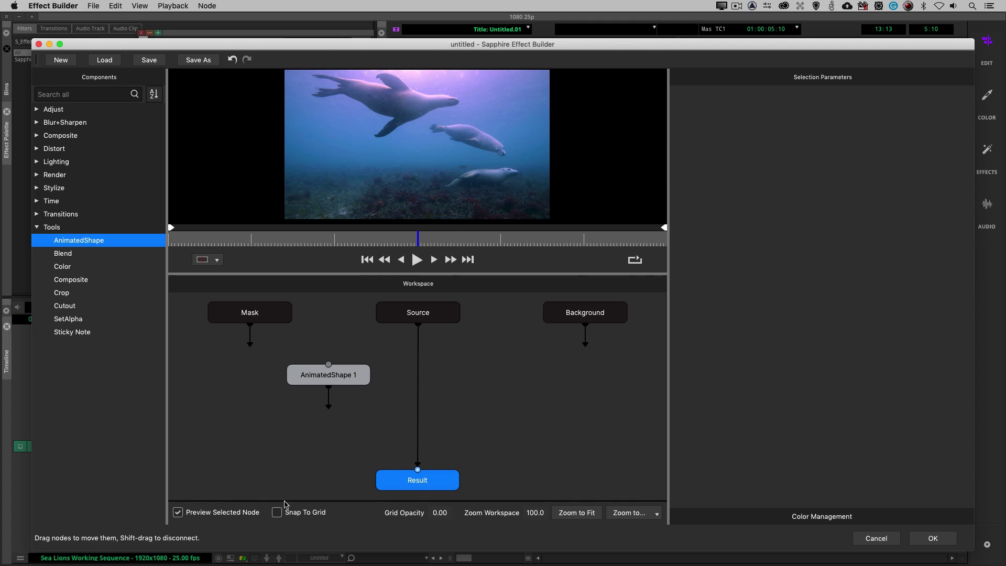
pyautogui.click(335, 374)
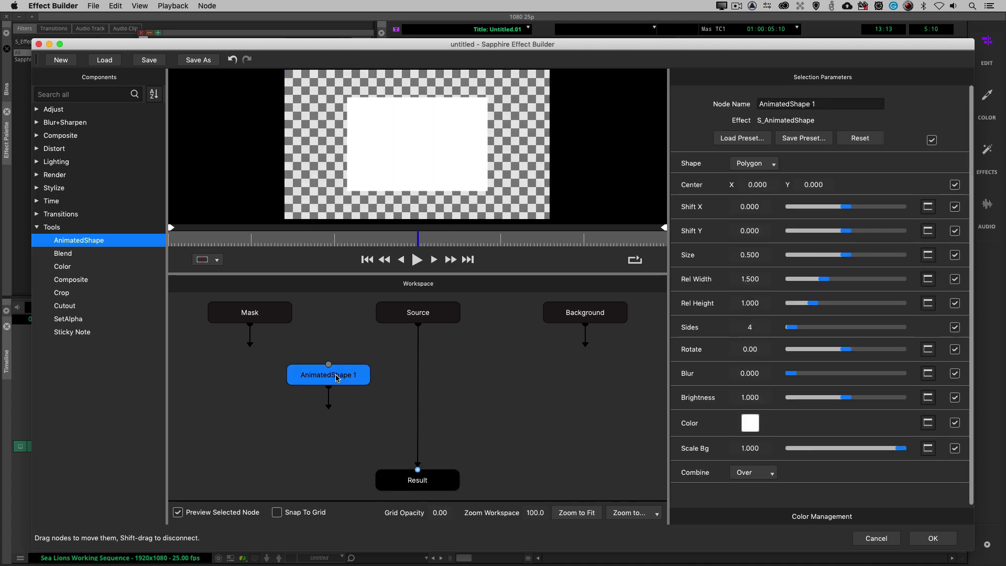
pyautogui.tripleClick(832, 101)
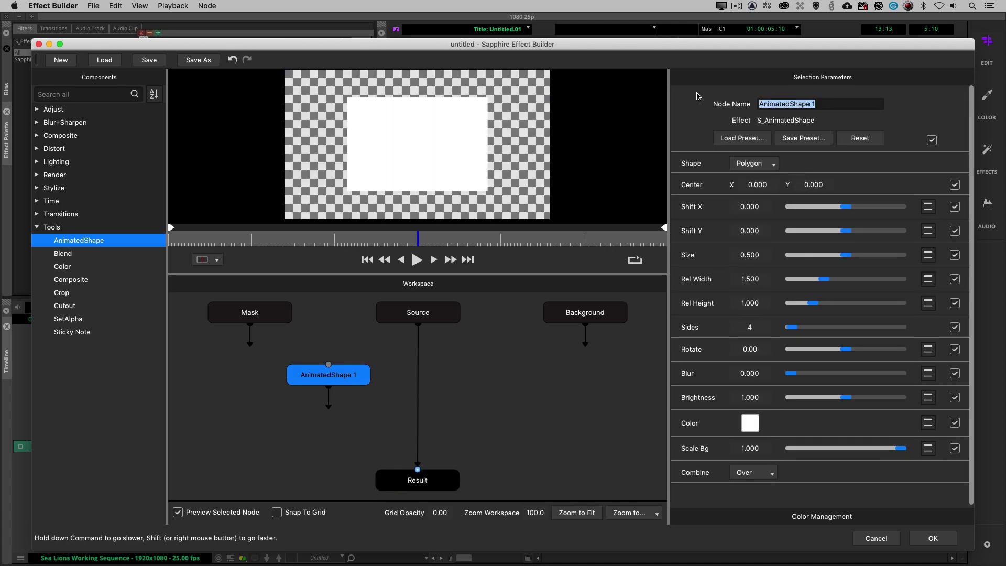
# - Rename the node Upper Right Triangle, give it 3 sides, rotate -45 and shift it right
pyautogui.write('Upper Right Triangle')
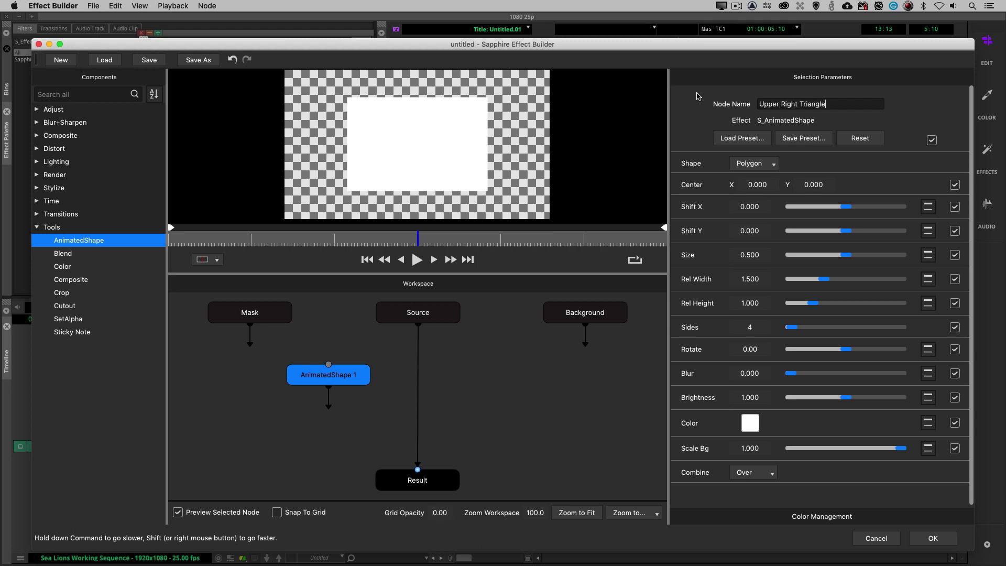
pyautogui.moveTo(795, 329); pyautogui.dragTo(784, 328)
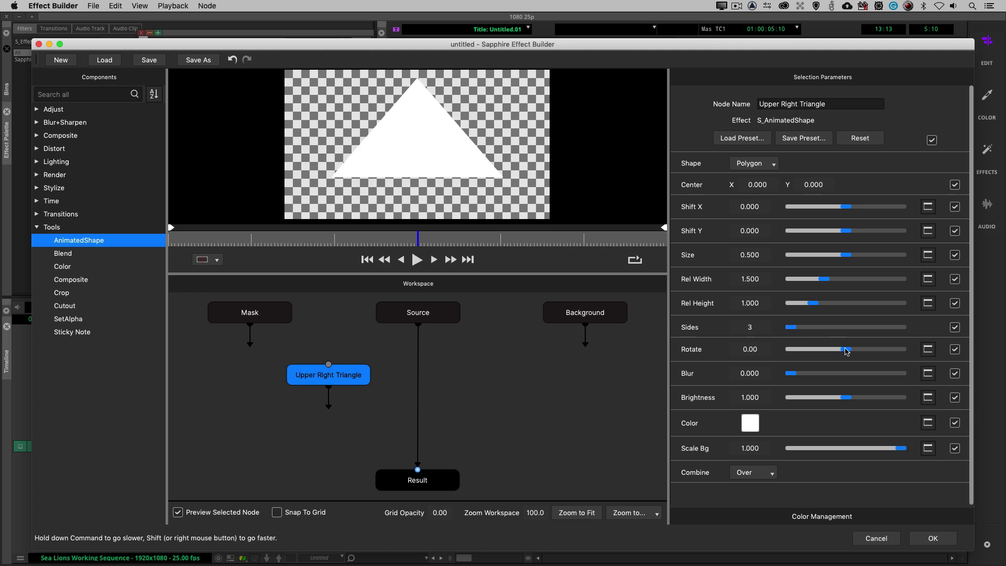
pyautogui.moveTo(847, 351); pyautogui.dragTo(836, 356)
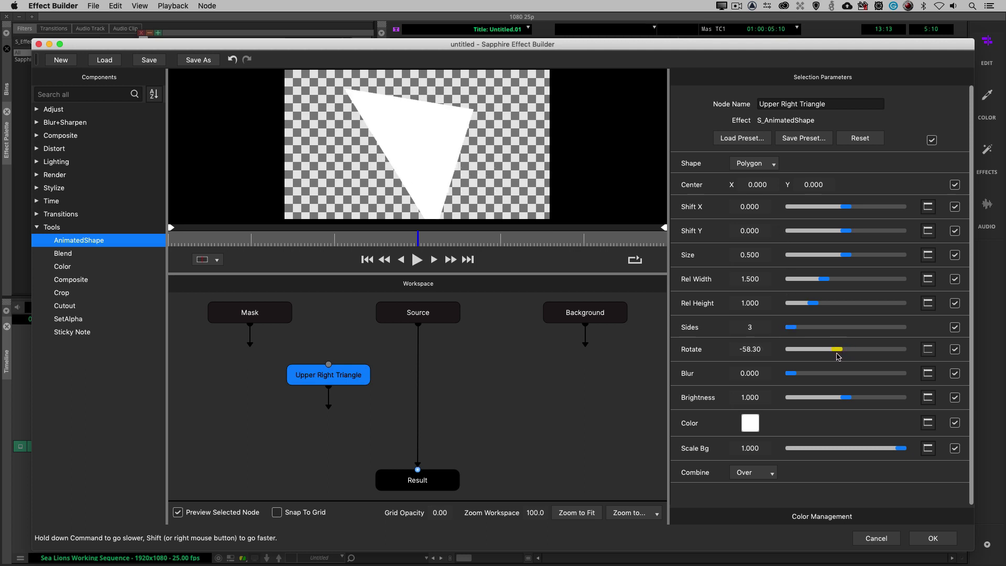
pyautogui.moveTo(843, 207); pyautogui.dragTo(857, 224)
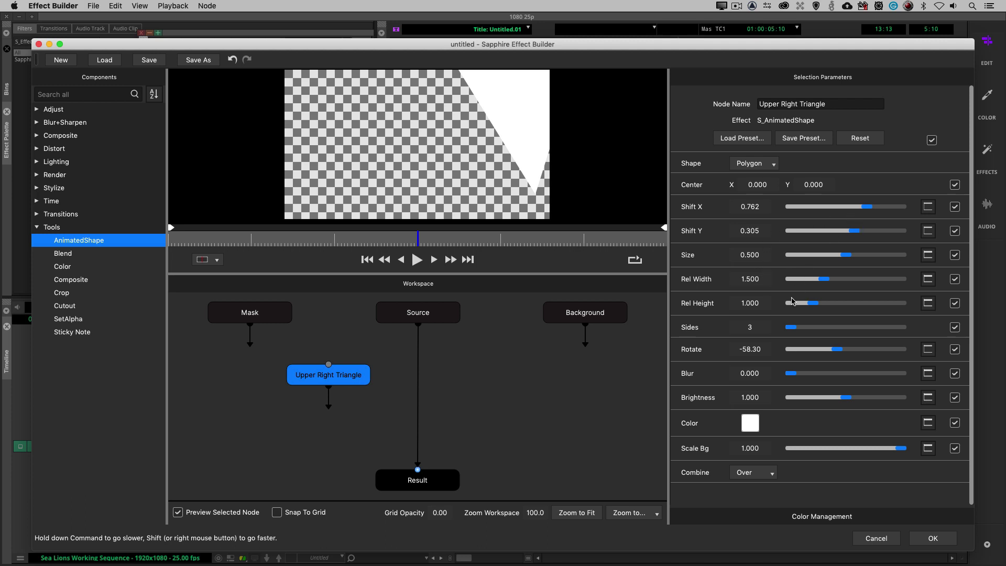
pyautogui.moveTo(836, 350); pyautogui.dragTo(840, 350)
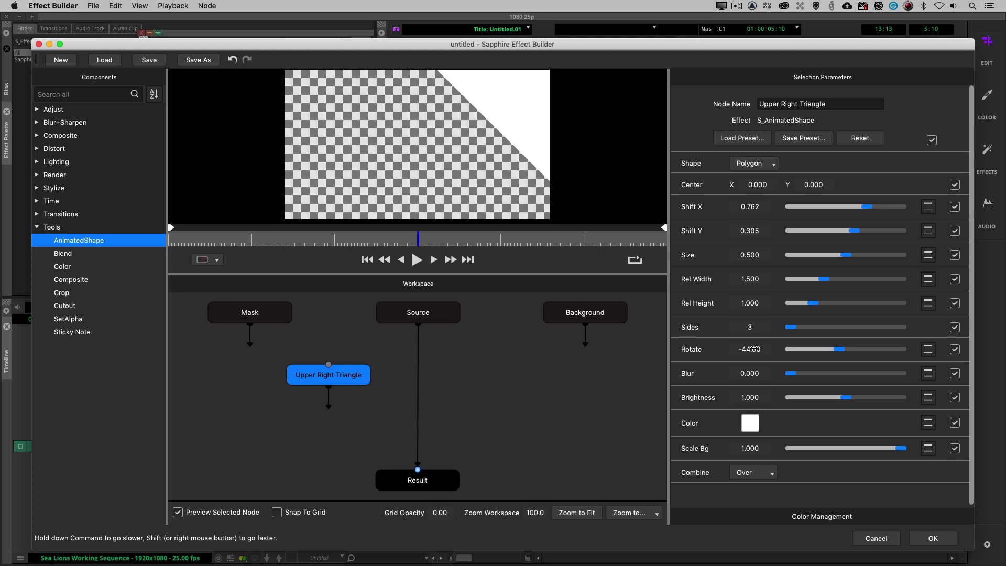
pyautogui.doubleClick(749, 348)
pyautogui.write('-45')
pyautogui.press('Return')
# - Fine-tune the triangle's horizontal shift and place its node beneath the Mask input
pyautogui.moveTo(867, 208)
pyautogui.mouseDown()
pyautogui.moveTo(857, 234)
pyautogui.moveTo(866, 207)
pyautogui.mouseUp()
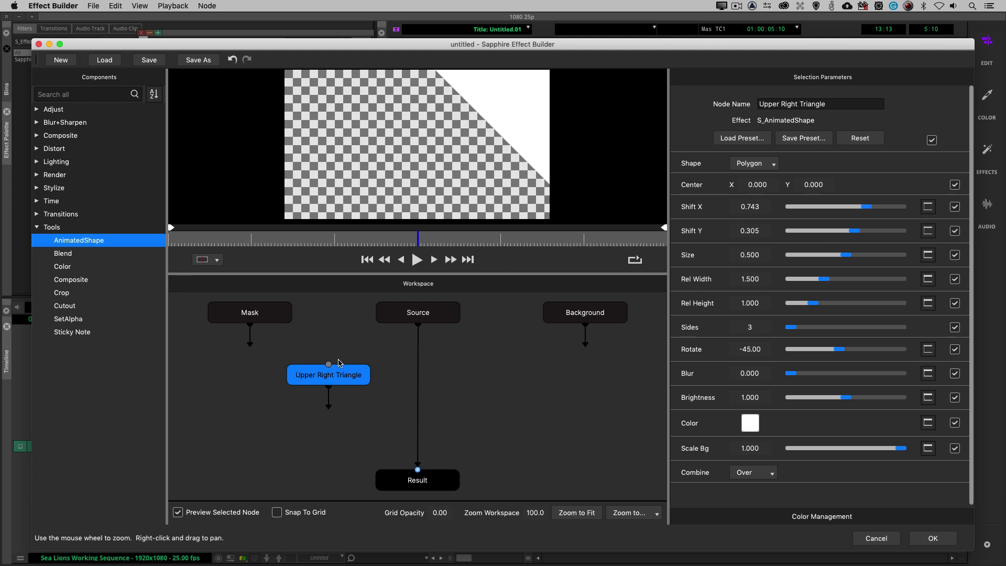
pyautogui.moveTo(338, 377); pyautogui.dragTo(269, 371)
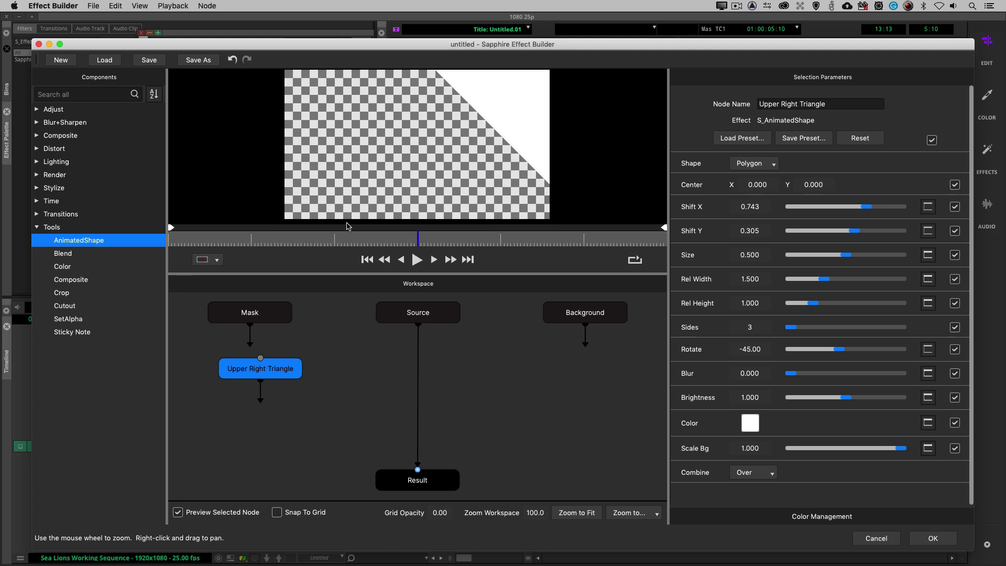
pyautogui.moveTo(273, 366); pyautogui.dragTo(262, 373)
# - Duplicate the Upper Right Triangle node and move the copy lower in the workspace
pyautogui.rightClick(259, 376)
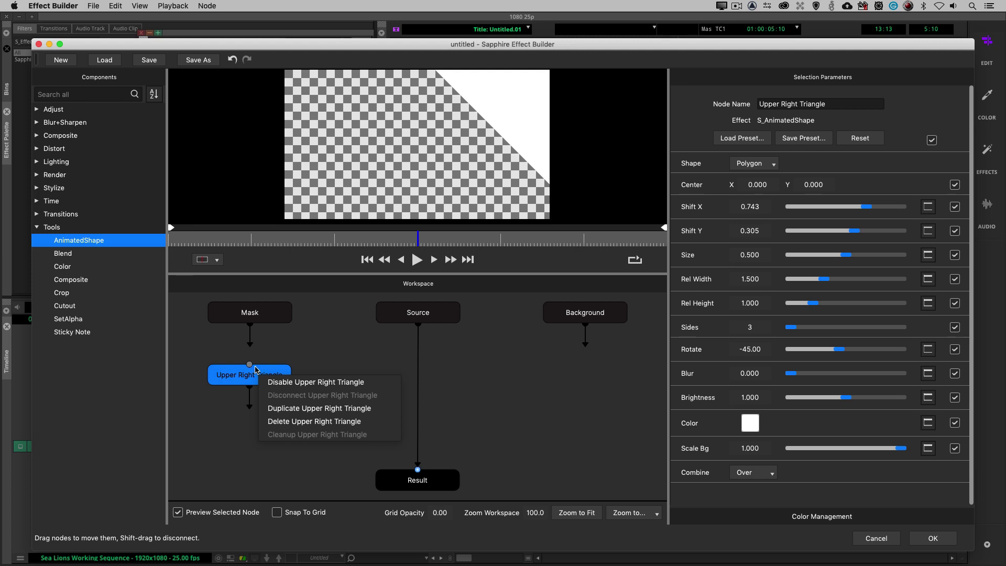
pyautogui.click(303, 411)
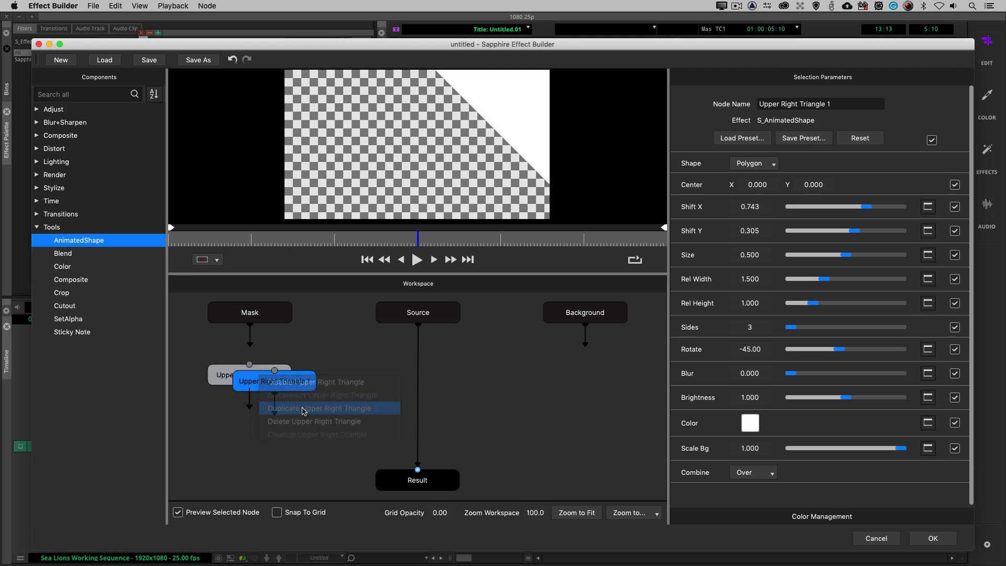
pyautogui.moveTo(273, 387); pyautogui.dragTo(267, 458)
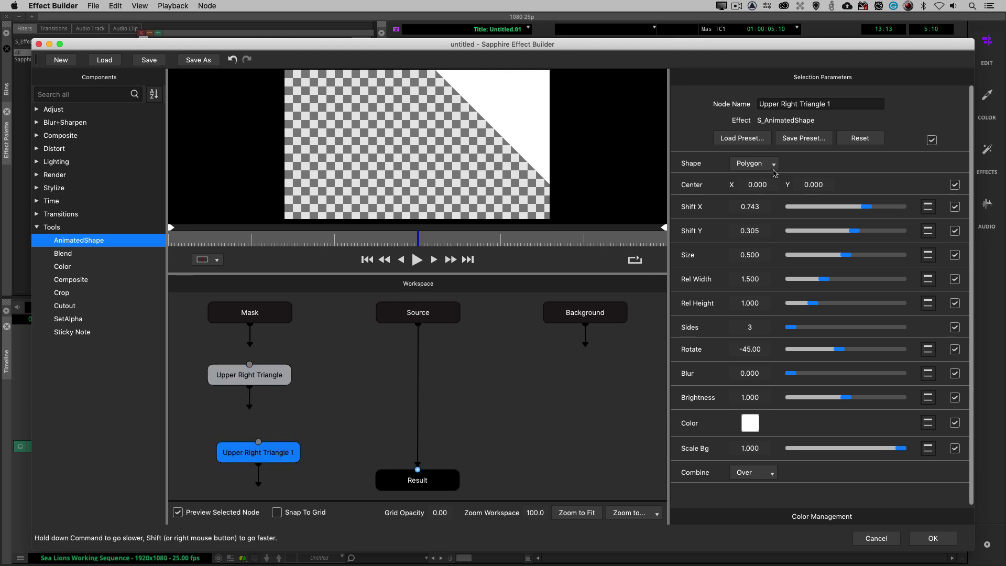
# - Rename the copy Lower Left Triangle and shift it to X -0.038, Y 0.057
pyautogui.click(779, 104)
pyautogui.moveTo(797, 104); pyautogui.dragTo(726, 101)
pyautogui.write('Lower Left')
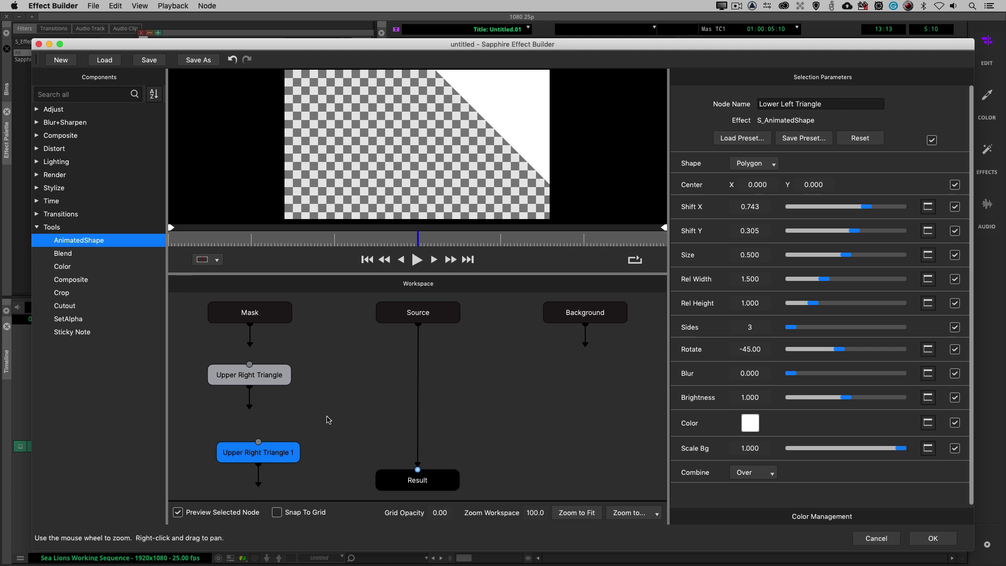
pyautogui.click(270, 456)
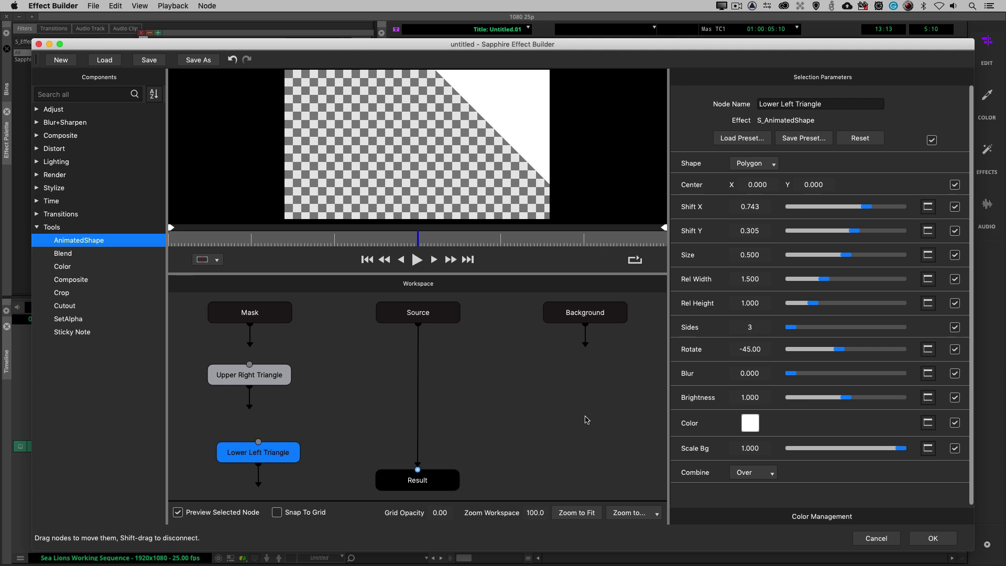
pyautogui.moveTo(866, 207); pyautogui.dragTo(847, 234)
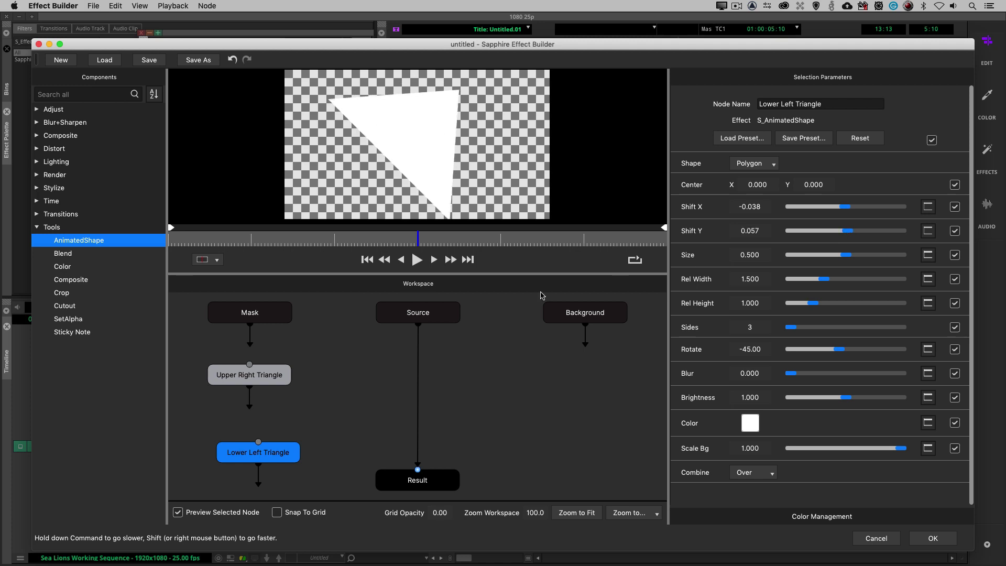
# - Reposition Upper Right Triangle, wire it into Lower Left Triangle, and select Lower Left Triangle
pyautogui.click(253, 375)
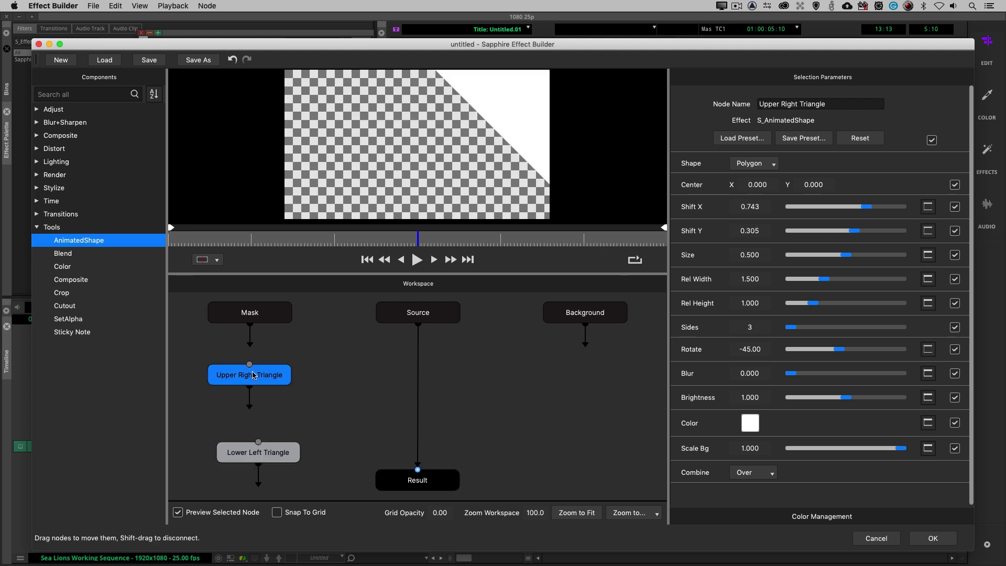
pyautogui.moveTo(253, 375); pyautogui.dragTo(274, 363)
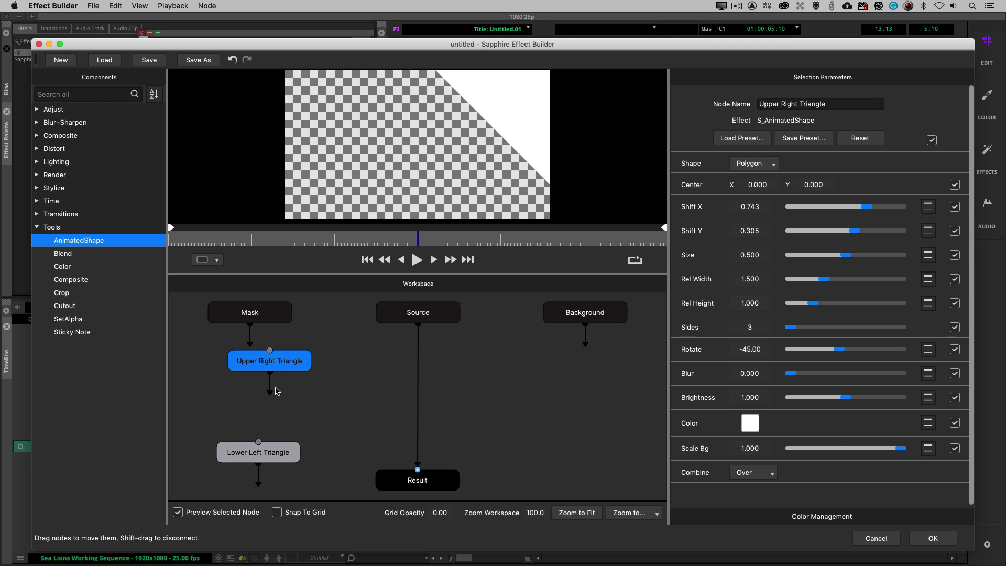
pyautogui.moveTo(270, 396); pyautogui.dragTo(258, 443)
pyautogui.click(281, 454)
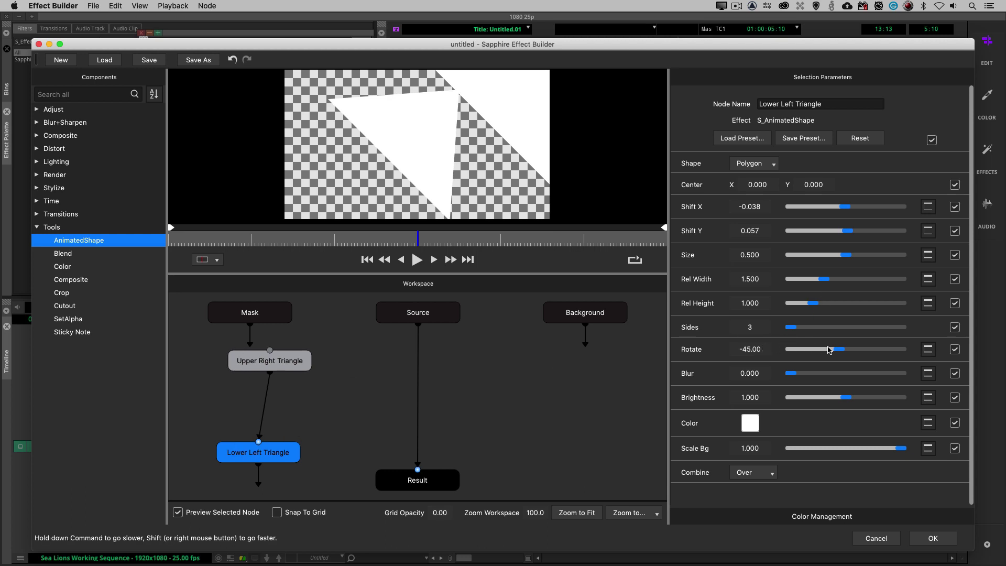
# - Rotate Lower Left Triangle to 137.10, shift it to X -0.705, Y -0.343, then disconnect it
pyautogui.moveTo(840, 348); pyautogui.dragTo(864, 343)
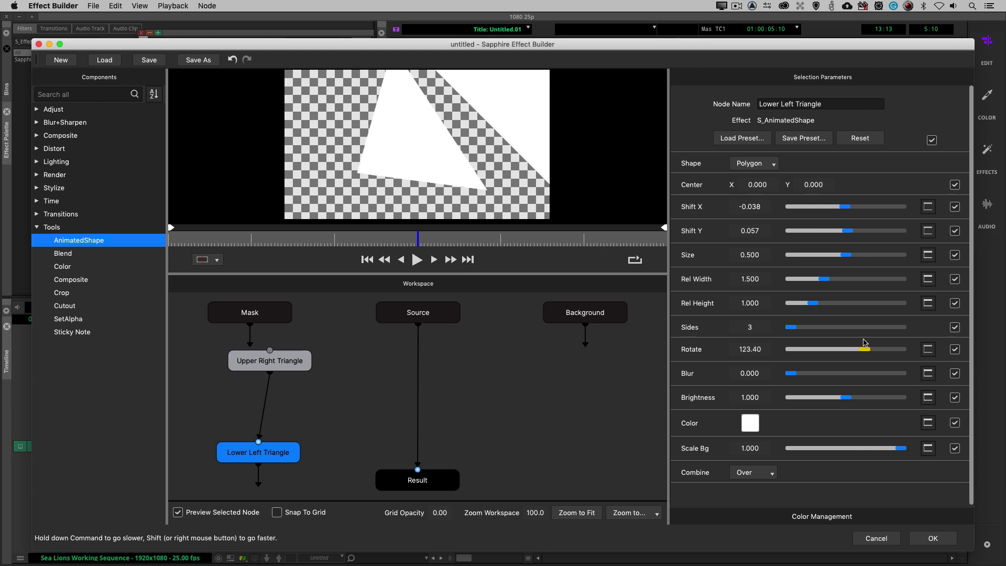
pyautogui.doubleClick(756, 349)
pyautogui.write('180')
pyautogui.press('Return')
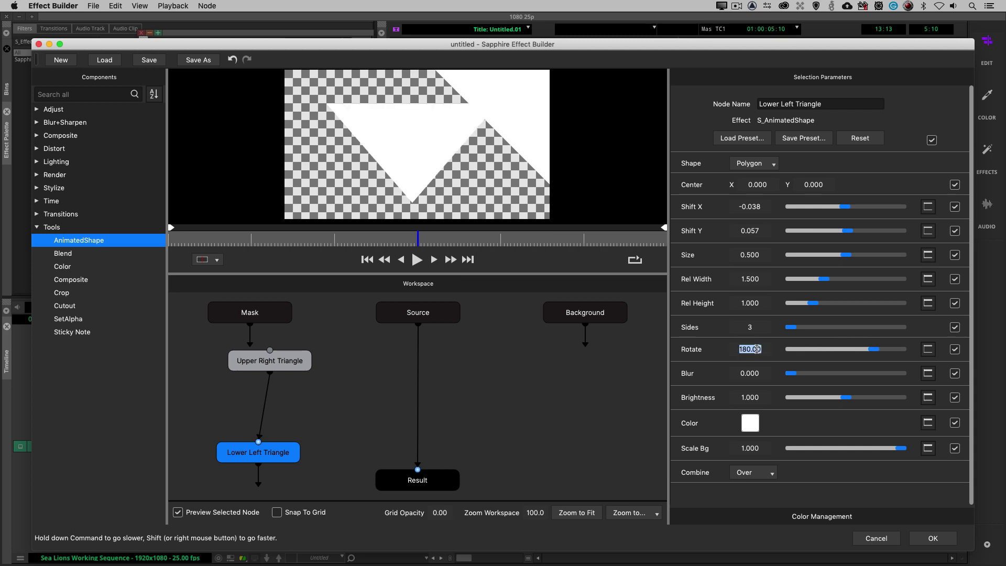
pyautogui.moveTo(873, 350); pyautogui.dragTo(865, 356)
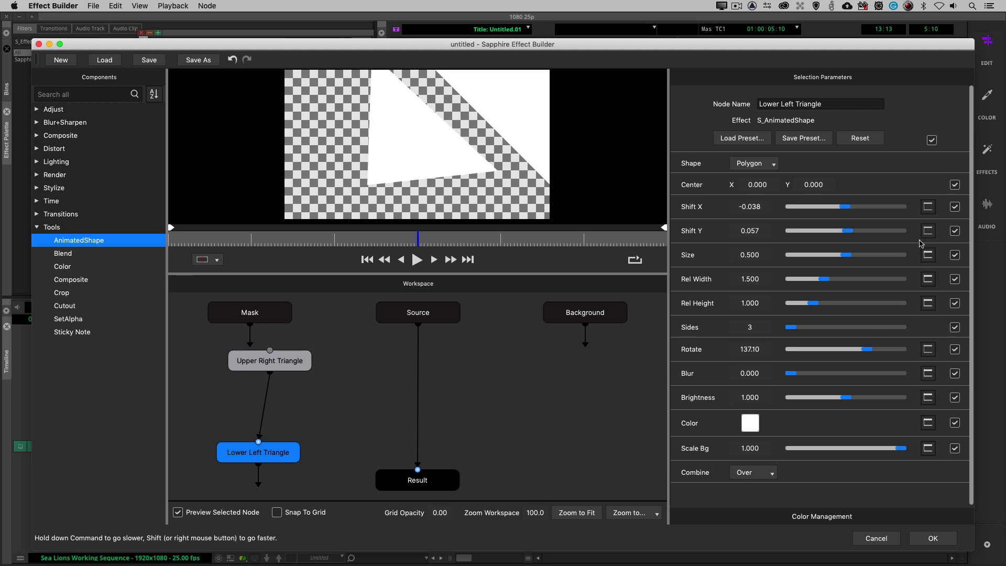
pyautogui.moveTo(845, 207); pyautogui.dragTo(827, 212)
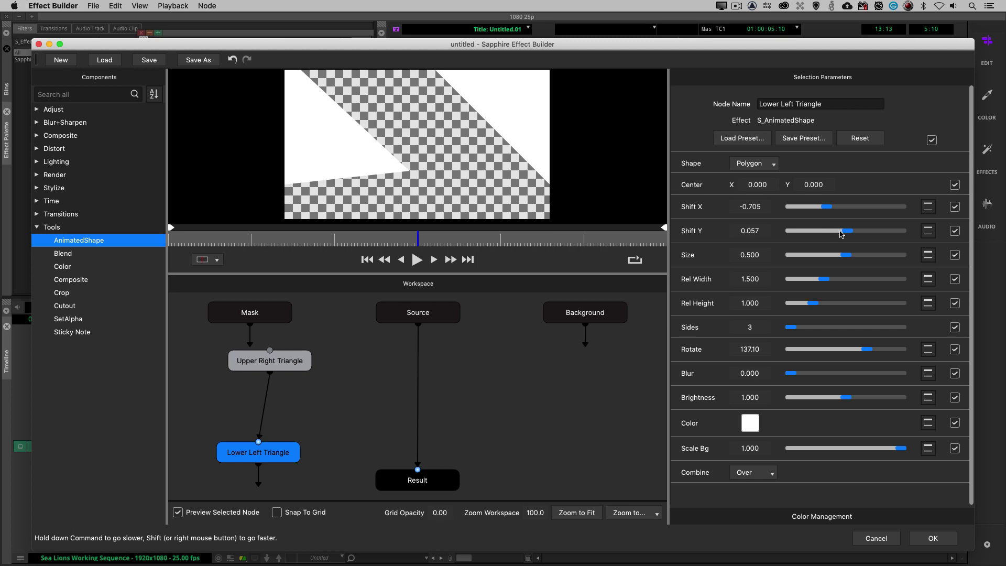
pyautogui.moveTo(845, 234); pyautogui.dragTo(834, 240)
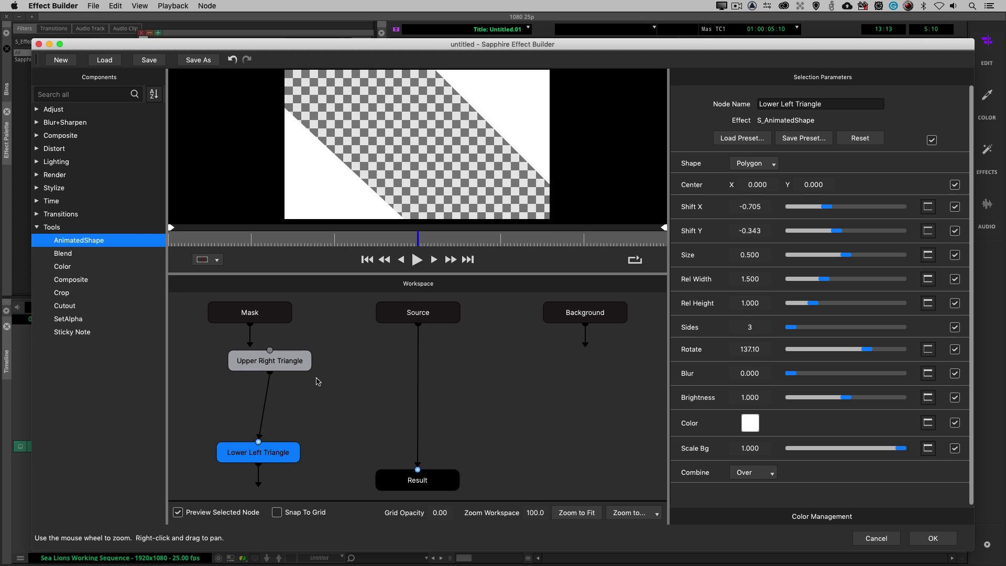
pyautogui.moveTo(264, 423); pyautogui.dragTo(243, 367)
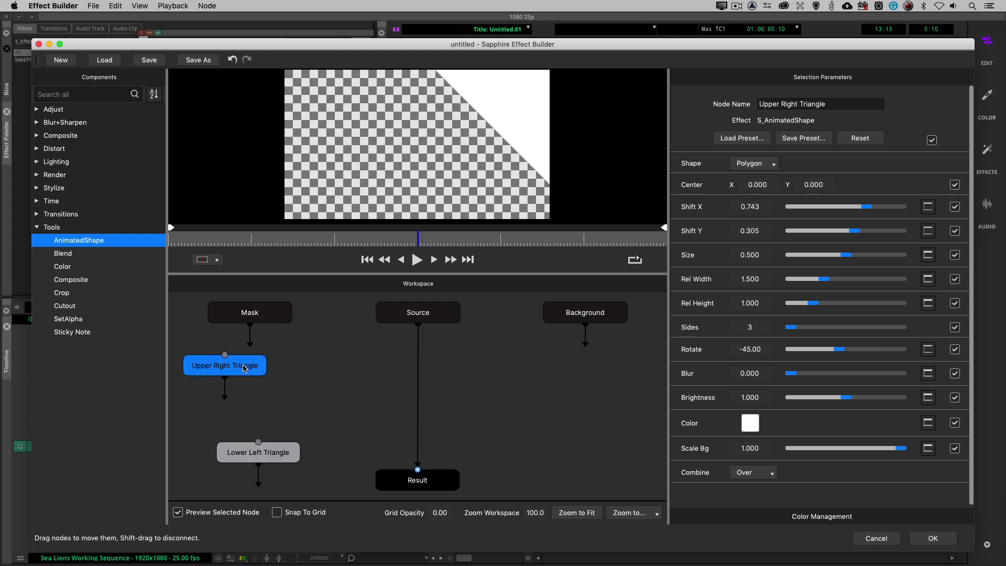
# - Place the Lower Left and Upper Right Triangle nodes side by side under Mask, nudging Source
pyautogui.moveTo(278, 448); pyautogui.dragTo(248, 443)
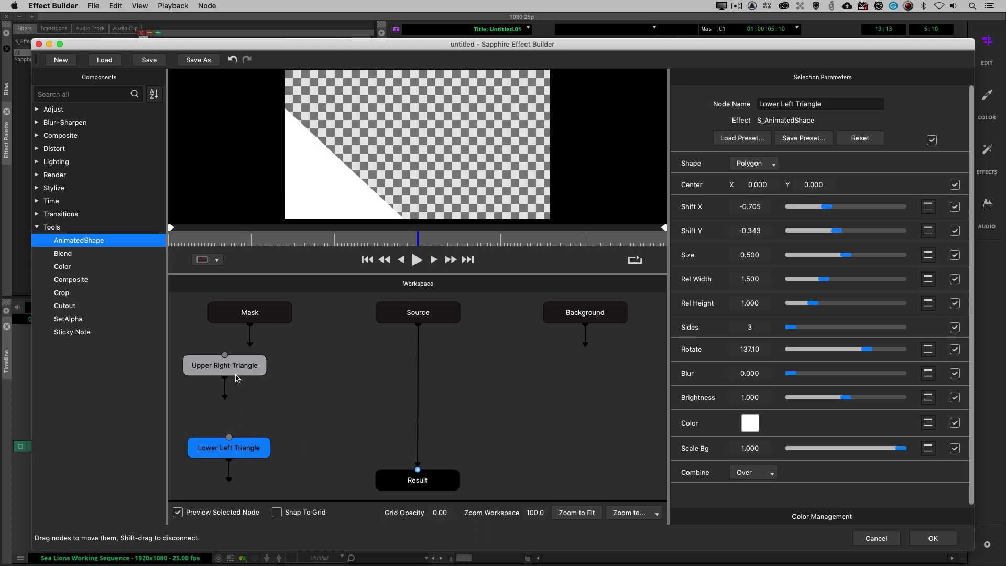
pyautogui.click(212, 369)
pyautogui.moveTo(212, 370); pyautogui.dragTo(305, 369)
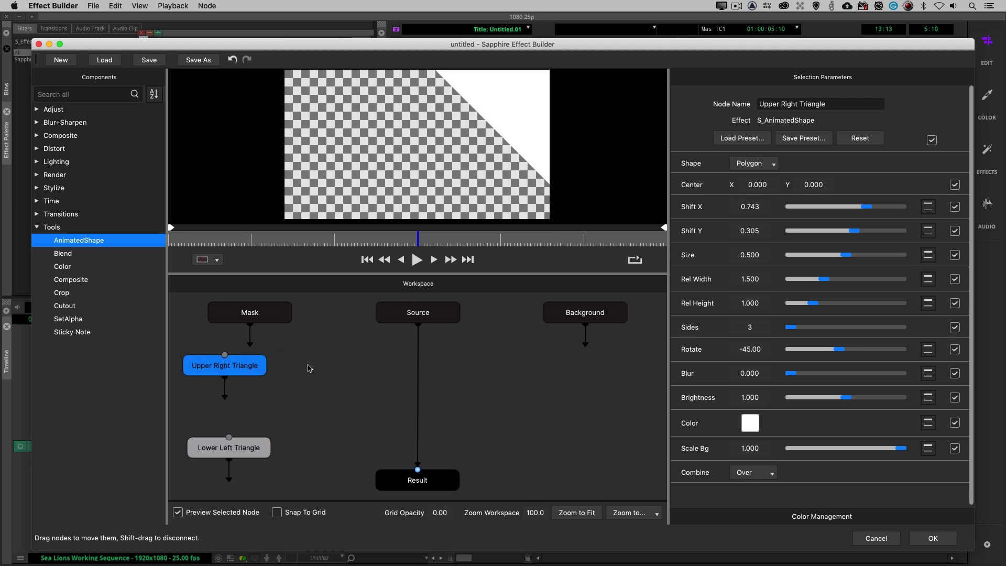
pyautogui.moveTo(232, 447); pyautogui.dragTo(217, 369)
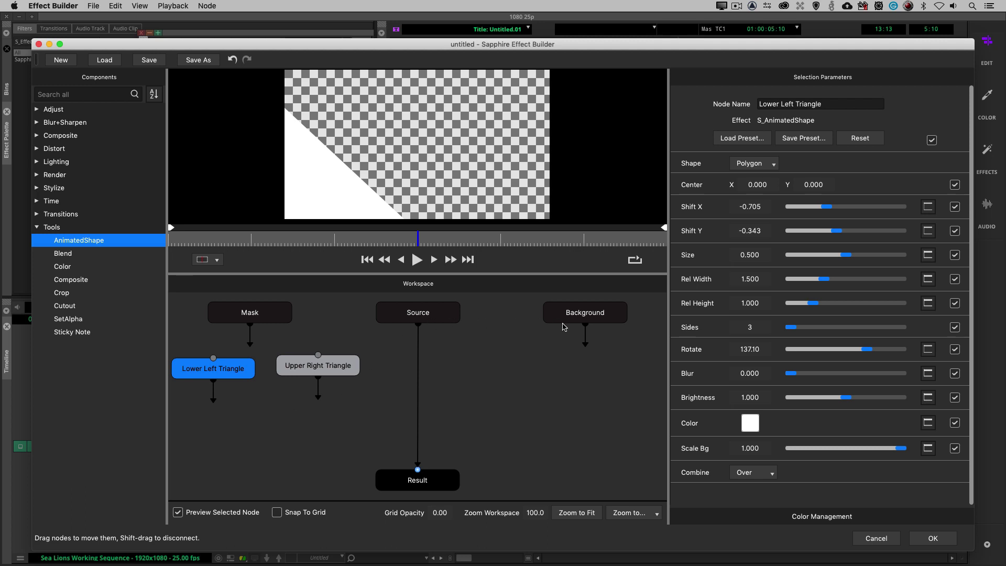
pyautogui.moveTo(419, 311)
pyautogui.mouseDown()
pyautogui.moveTo(439, 309)
pyautogui.moveTo(424, 307)
pyautogui.mouseUp()
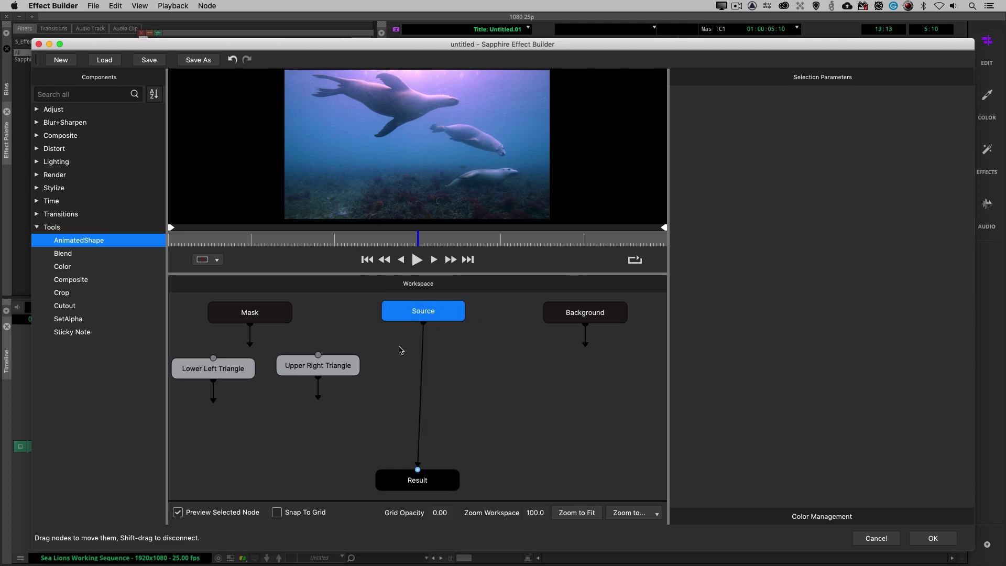
pyautogui.moveTo(319, 368)
pyautogui.mouseDown()
pyautogui.moveTo(354, 367)
pyautogui.moveTo(333, 369)
pyautogui.mouseUp()
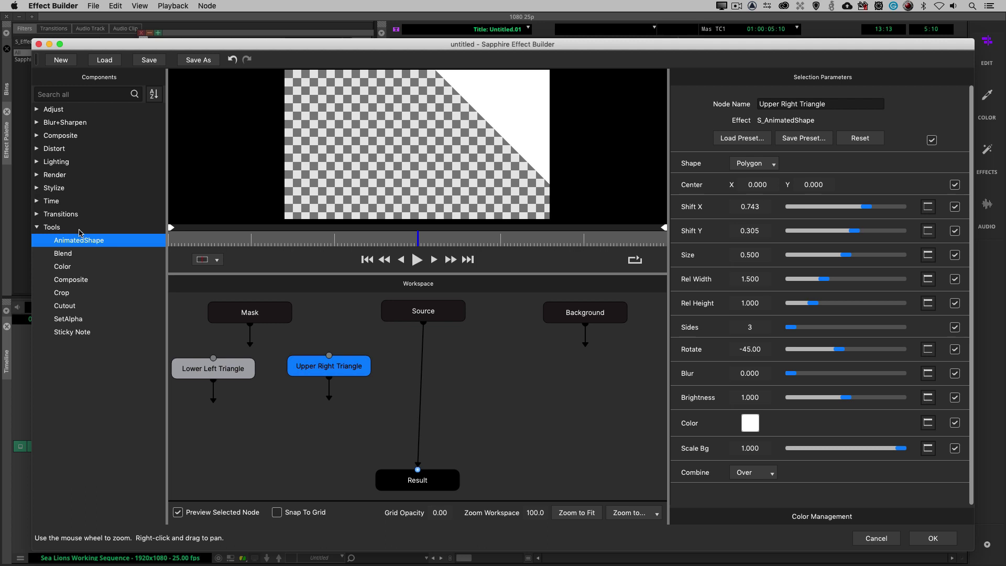
# - Insert a Cutout node on the Source–Result wire and compare the Source, Cutout 1 and Result previews
pyautogui.moveTo(65, 306); pyautogui.dragTo(442, 381)
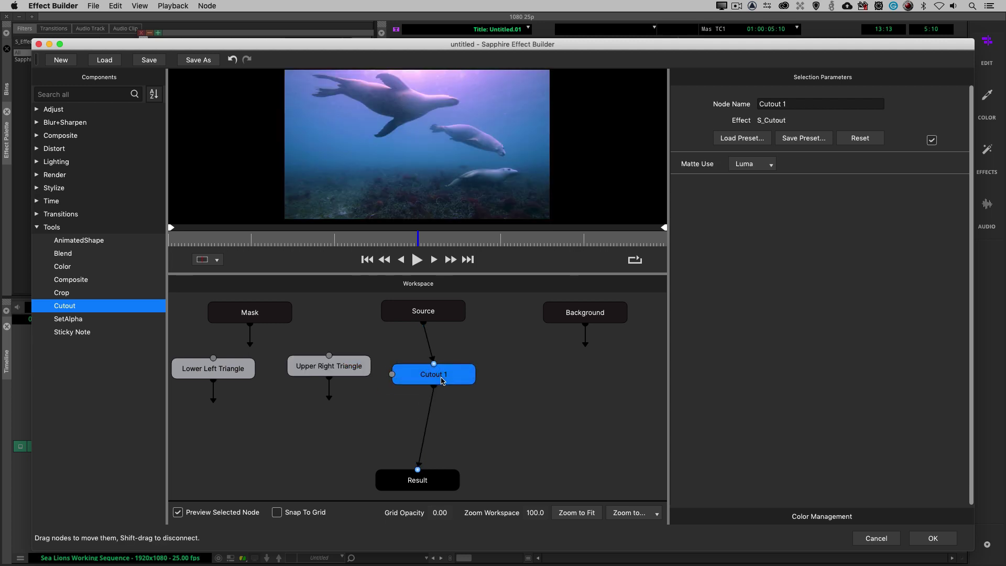
pyautogui.click(417, 310)
pyautogui.click(433, 373)
pyautogui.click(427, 481)
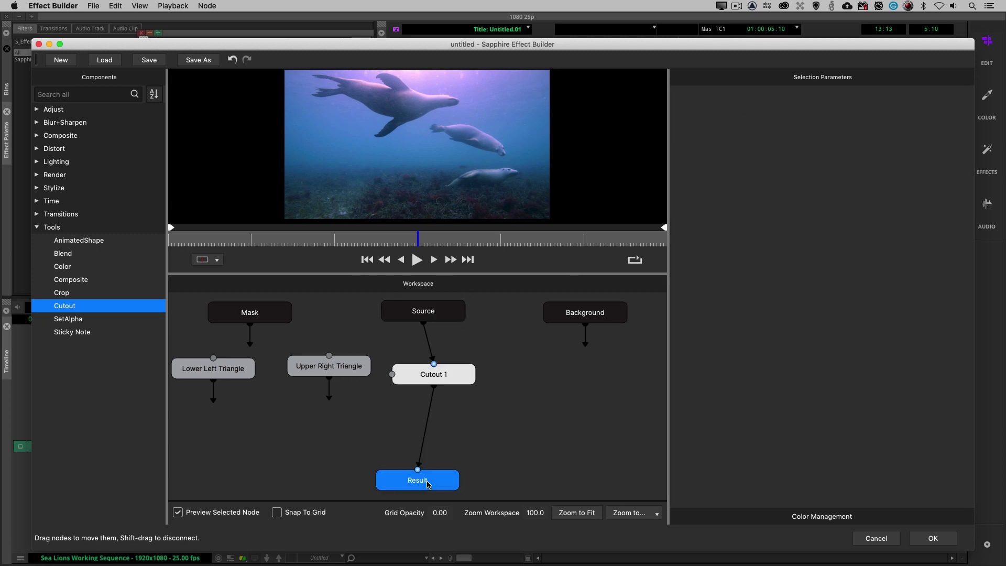
pyautogui.click(427, 374)
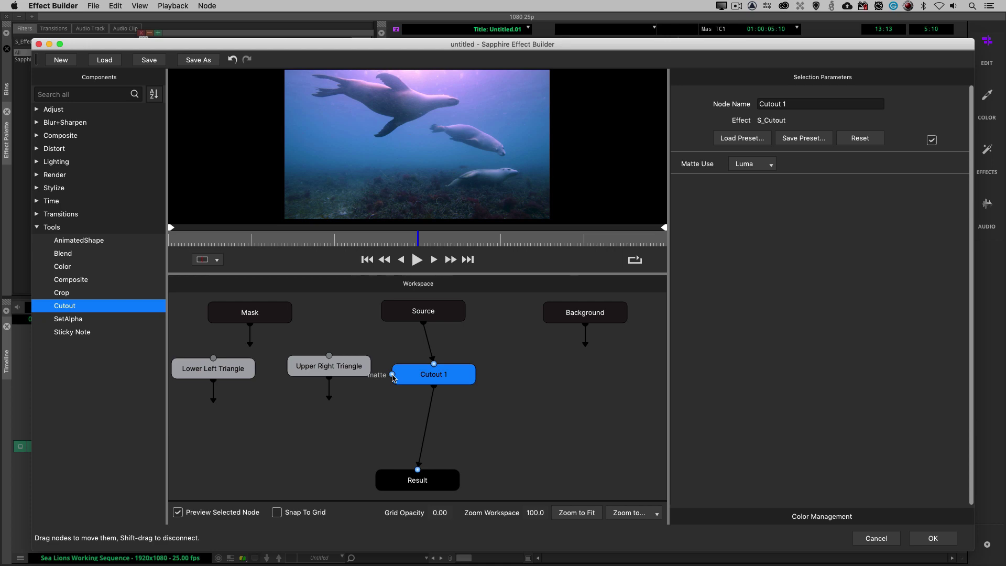
# - Wire Upper Right Triangle into Cutout 1's matte input and tidy the node layout
pyautogui.moveTo(330, 398); pyautogui.dragTo(394, 376)
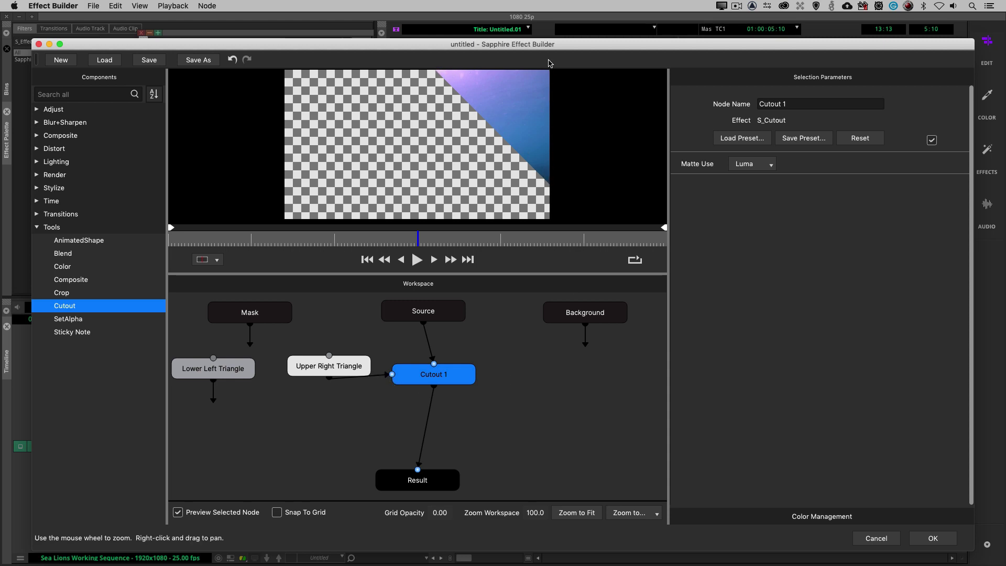
pyautogui.moveTo(330, 368); pyautogui.dragTo(319, 356)
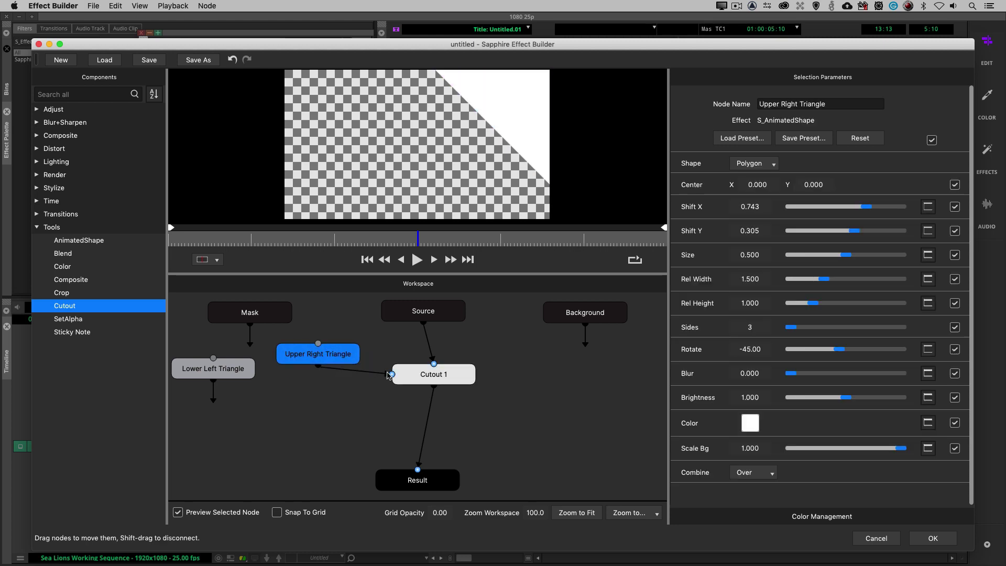
pyautogui.click(428, 378)
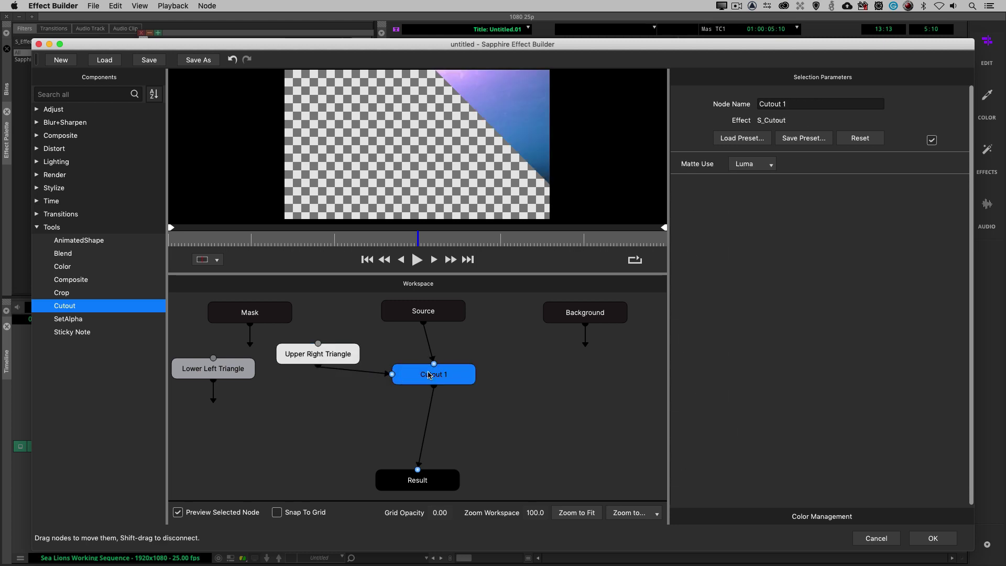
pyautogui.moveTo(428, 374); pyautogui.dragTo(429, 385)
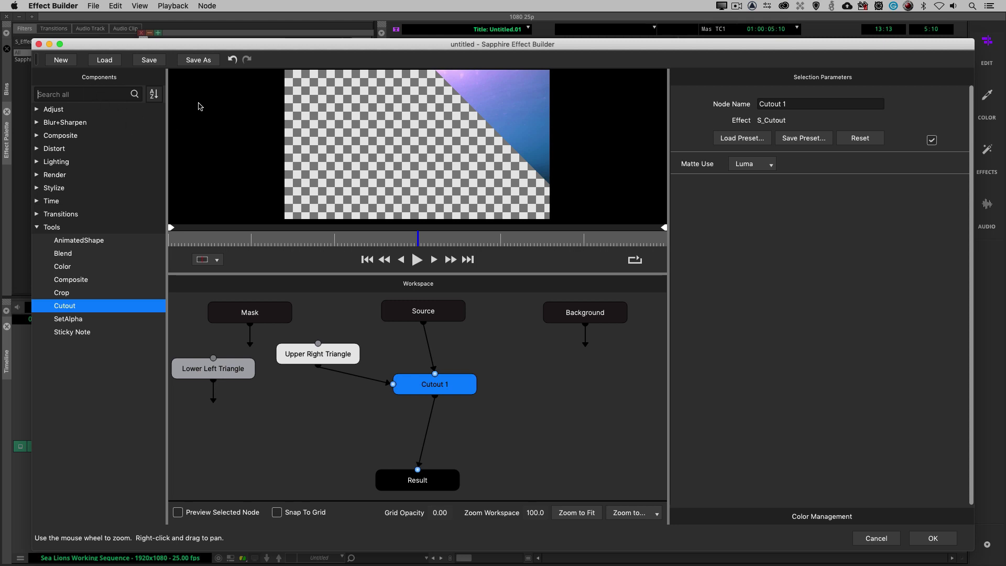
# - Insert a WarpTransform after Source with Shift 0.490, 0.060, check a later frame, and apply
pyautogui.write('transform')
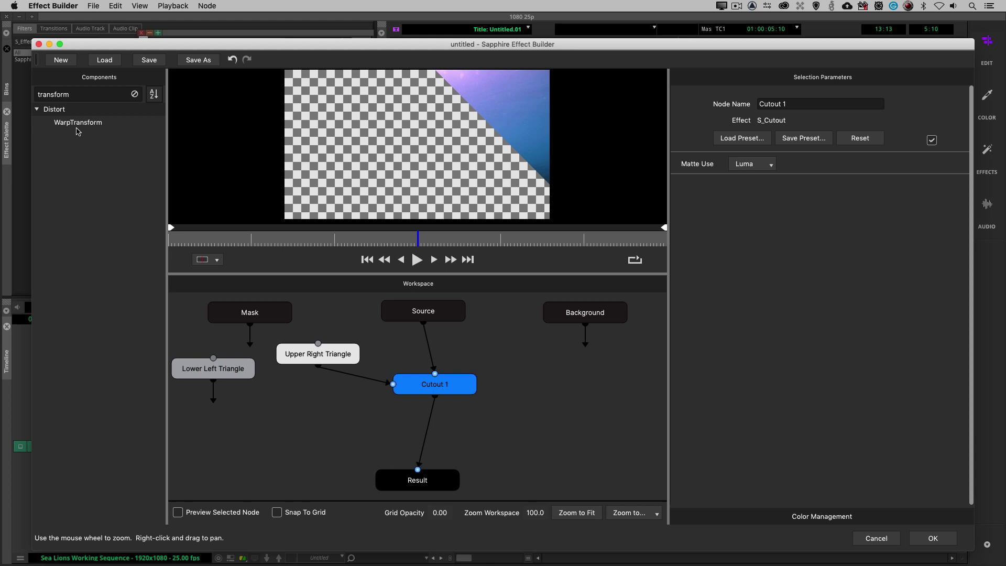
pyautogui.moveTo(78, 125); pyautogui.dragTo(438, 352)
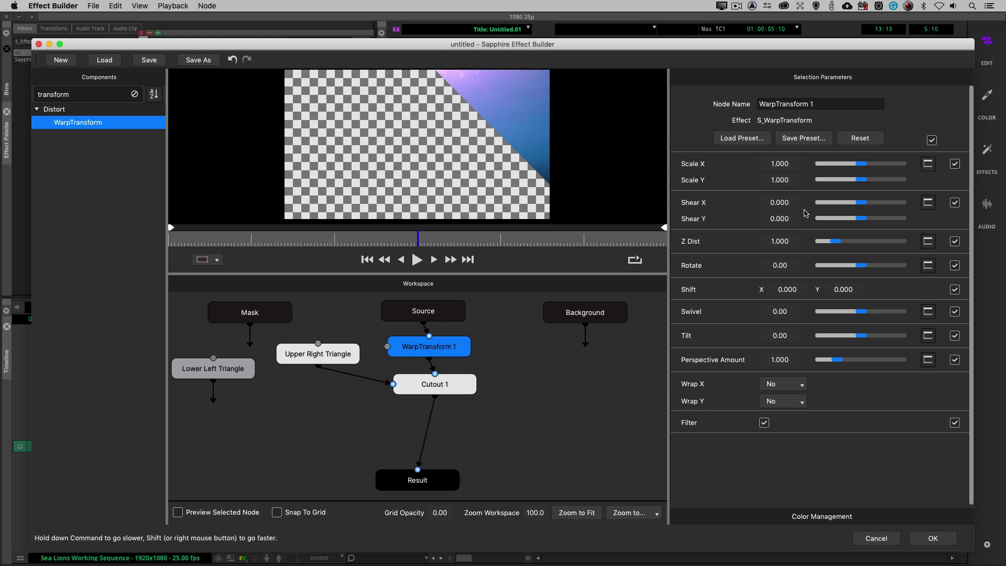
pyautogui.moveTo(787, 290); pyautogui.dragTo(806, 290)
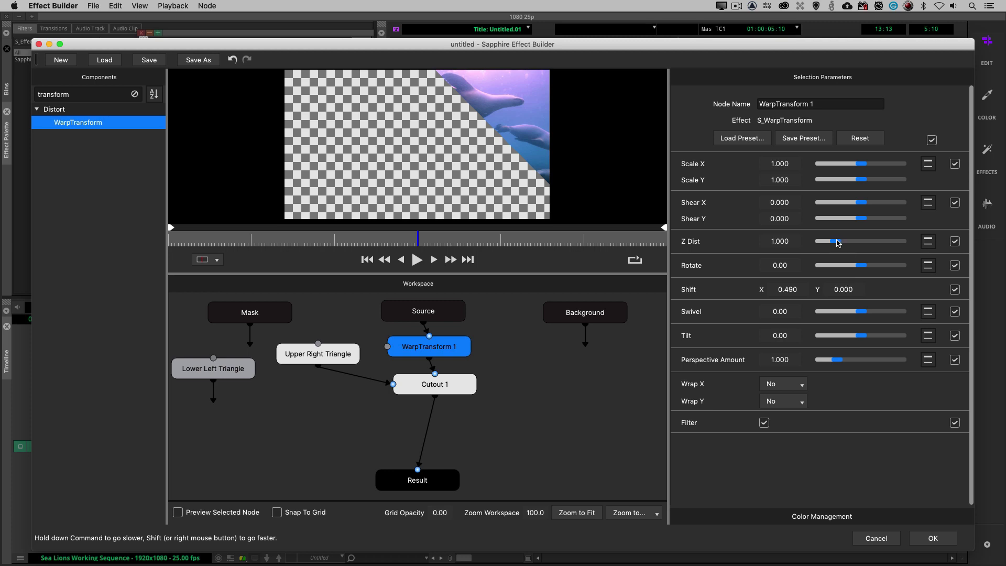
pyautogui.moveTo(844, 289); pyautogui.dragTo(848, 289)
pyautogui.moveTo(466, 240); pyautogui.dragTo(413, 245)
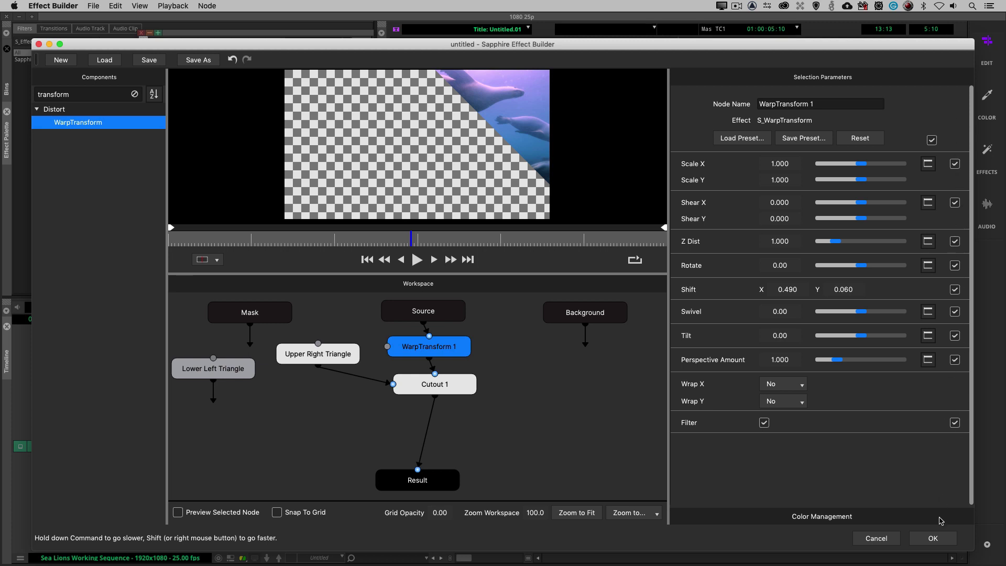
pyautogui.click(932, 538)
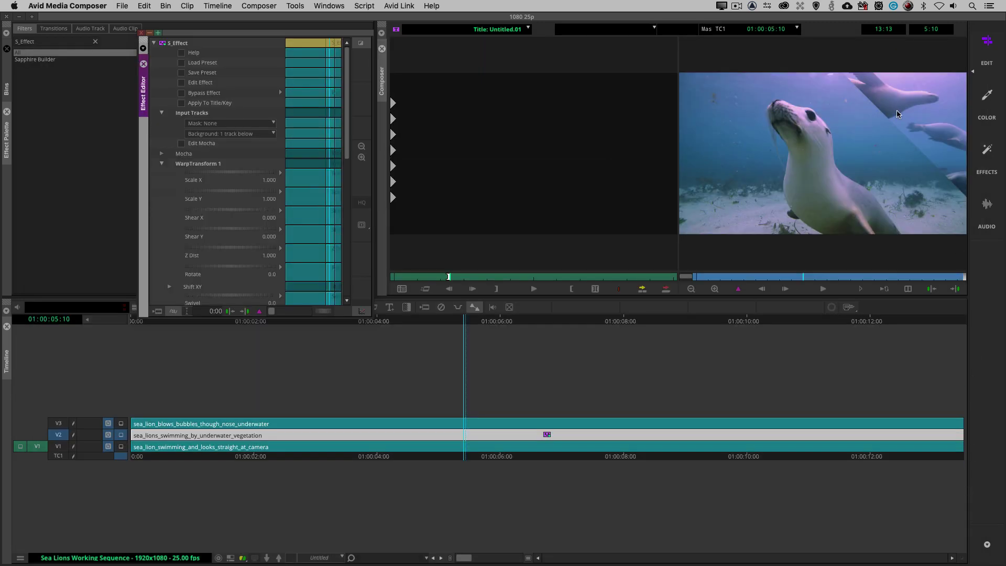
# - Expand and collapse the WarpTransform 1 and Upper Right Triangle parameter groups, ending with both collapsed
pyautogui.click(162, 163)
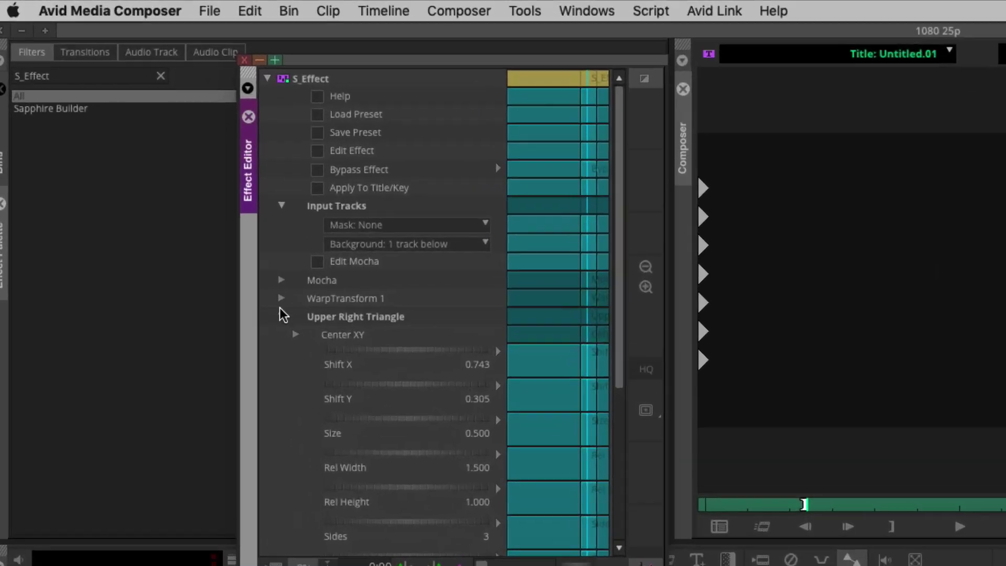
pyautogui.click(281, 315)
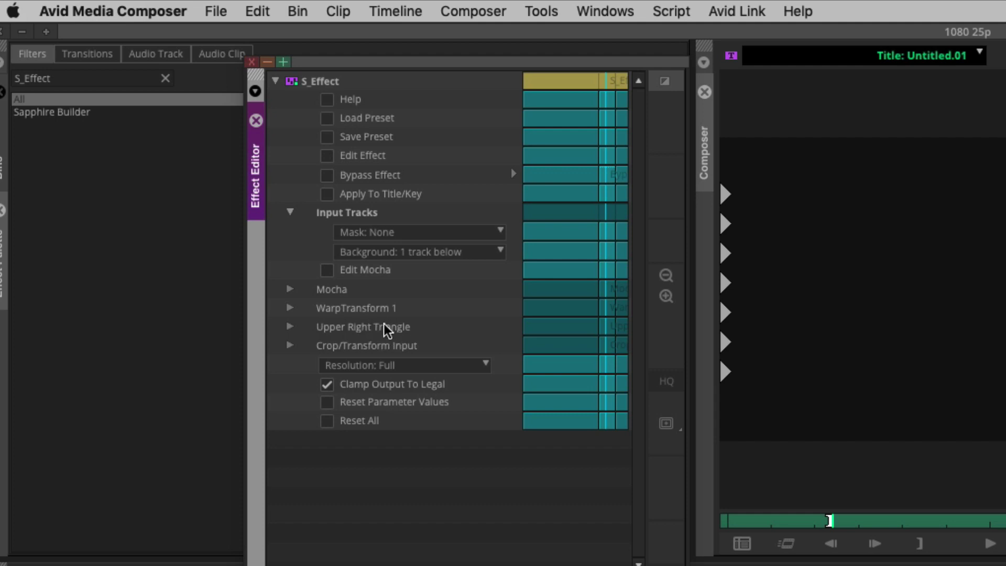
pyautogui.click(290, 326)
pyautogui.click(290, 308)
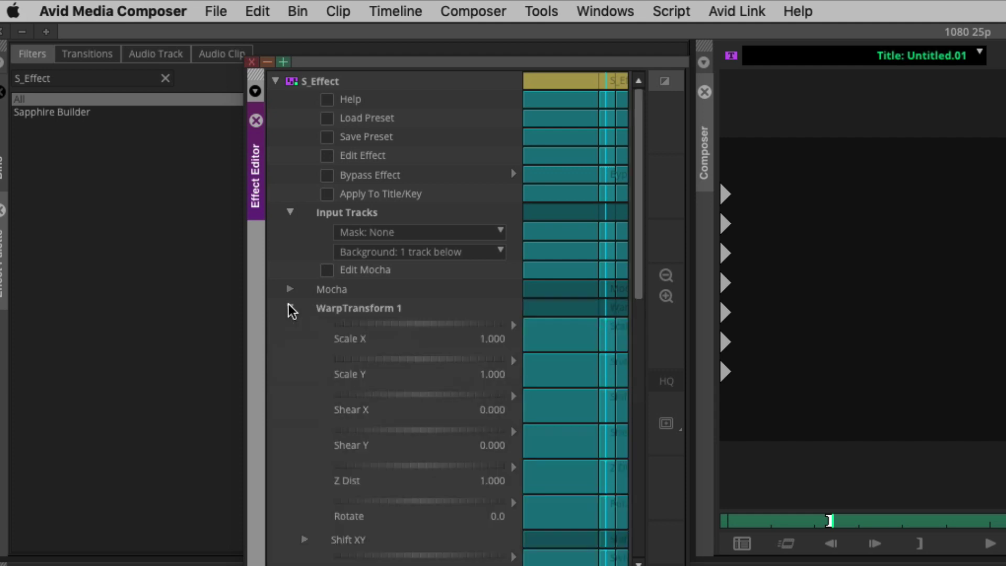
pyautogui.click(289, 308)
pyautogui.click(289, 326)
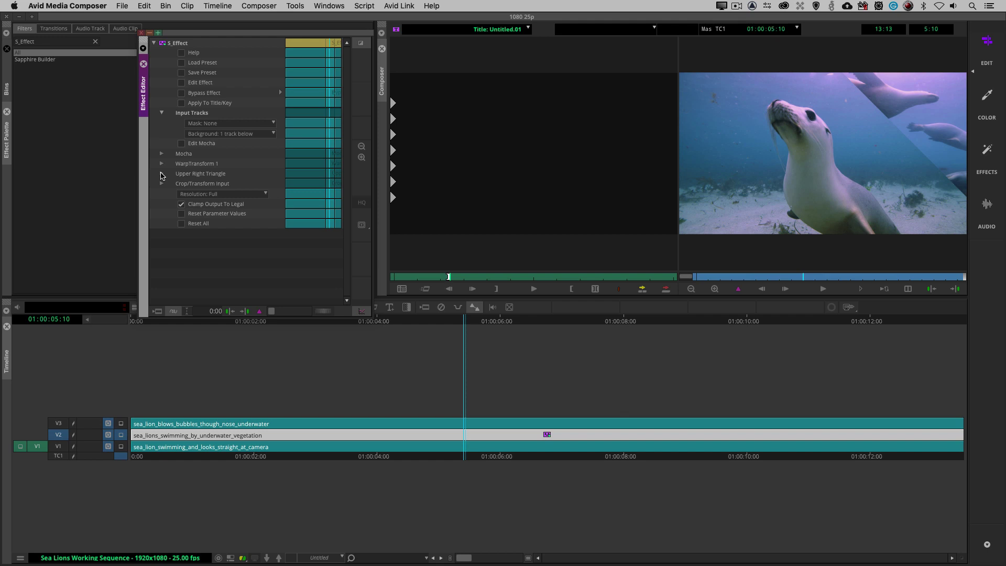
# - Reopen the effect in the builder and turn off keyframing for all WarpTransform 1 parameters
pyautogui.click(182, 84)
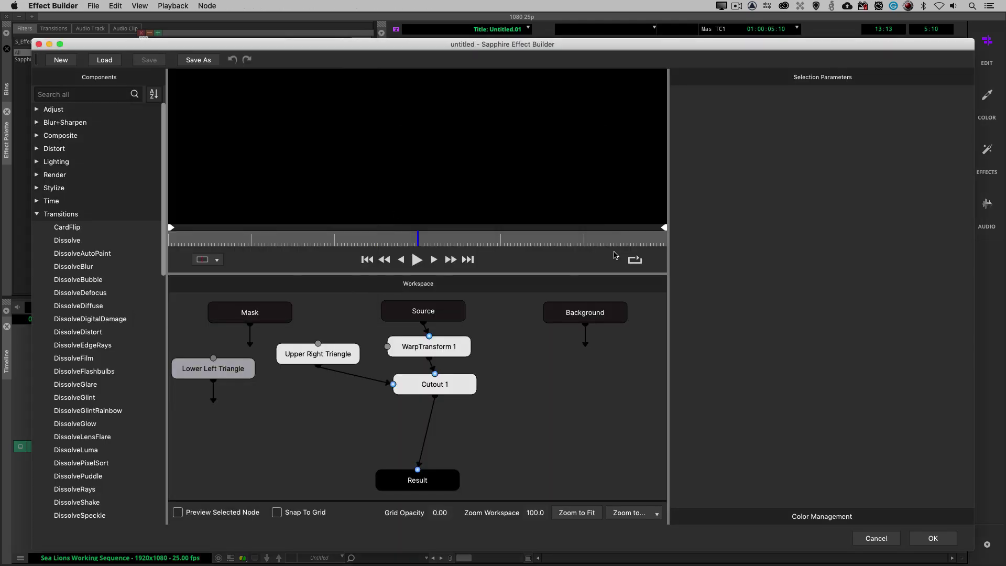
pyautogui.click(436, 349)
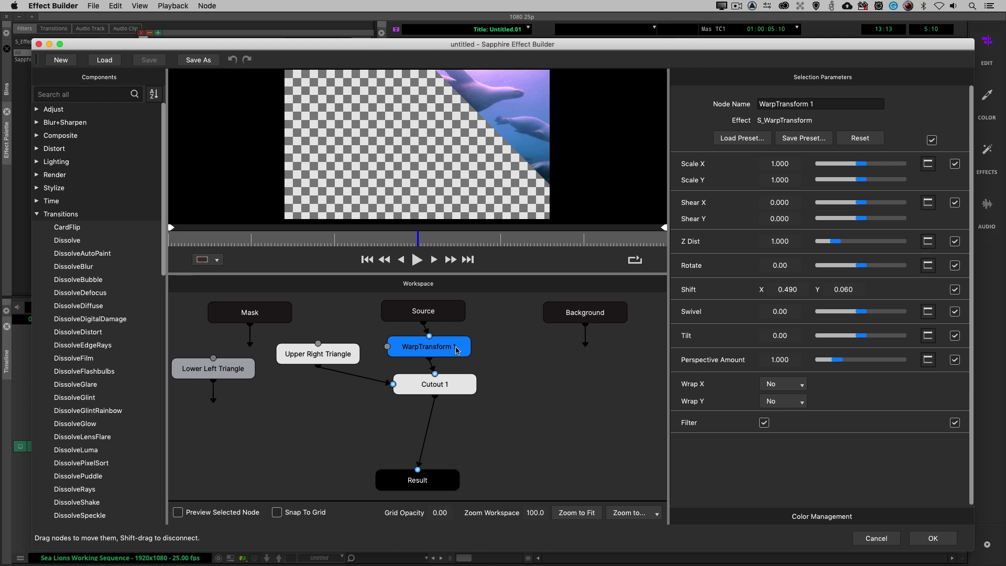
pyautogui.click(931, 140)
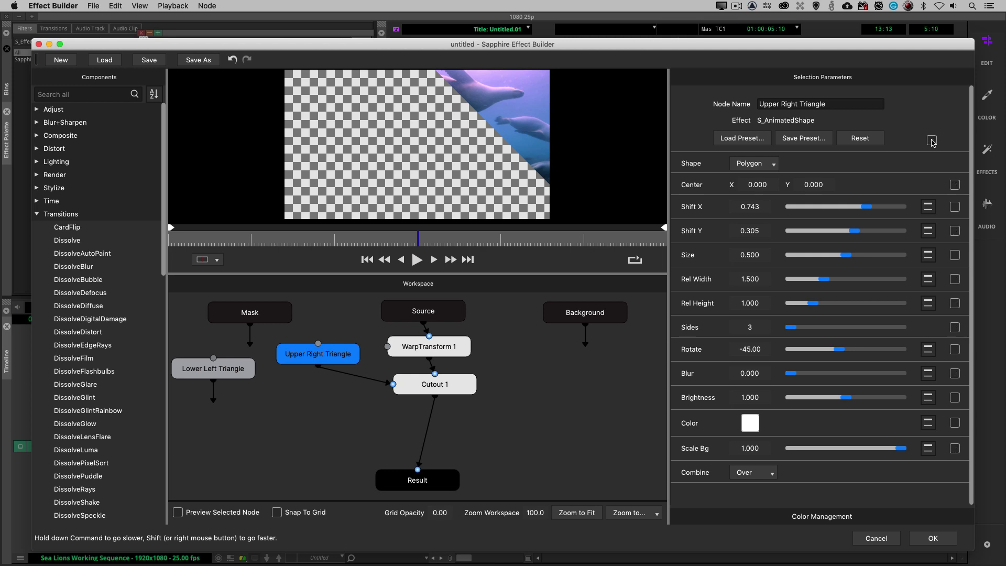
# - Turn off keyframing for the Lower Left Triangle and apply the effect
pyautogui.click(217, 373)
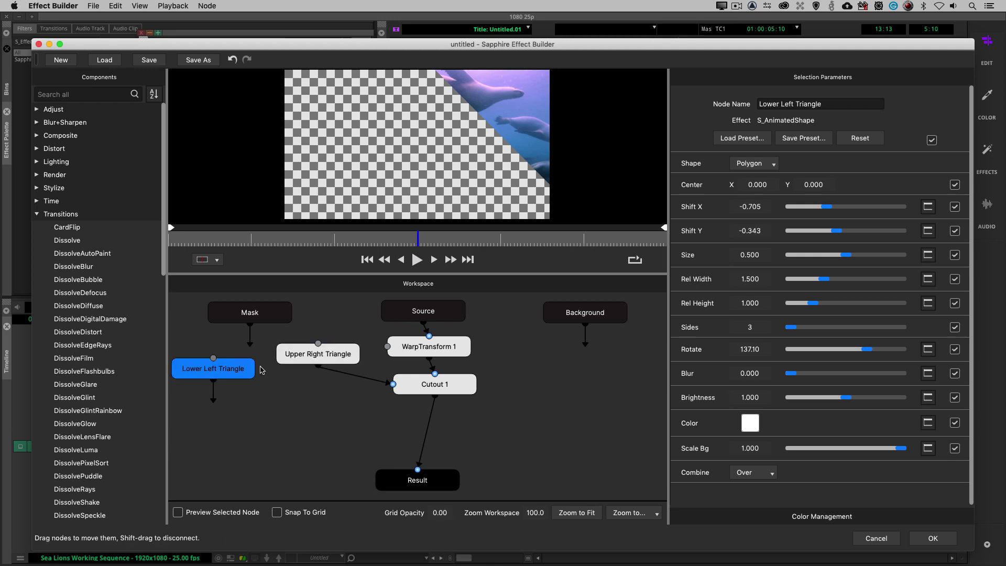
pyautogui.click(931, 139)
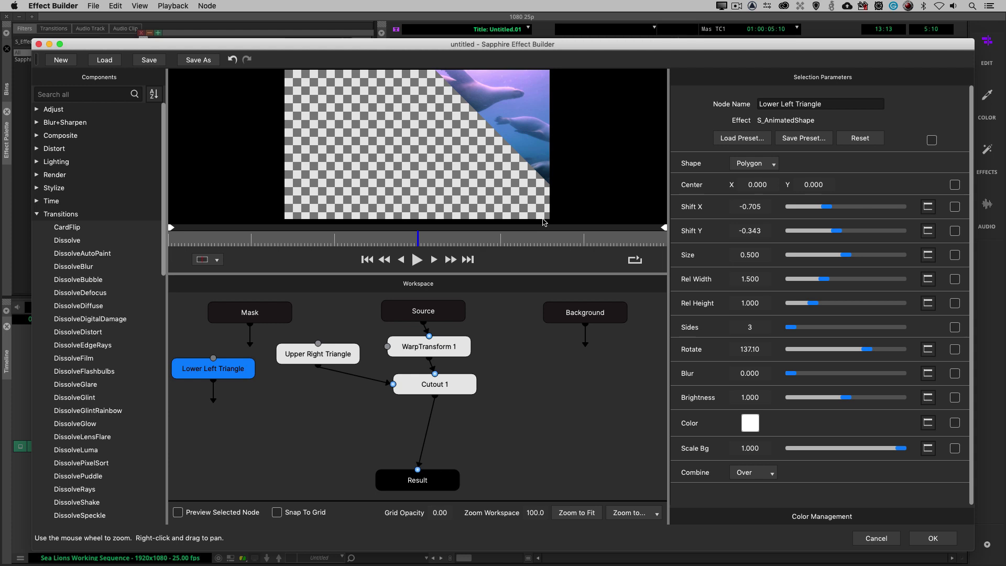
pyautogui.click(933, 538)
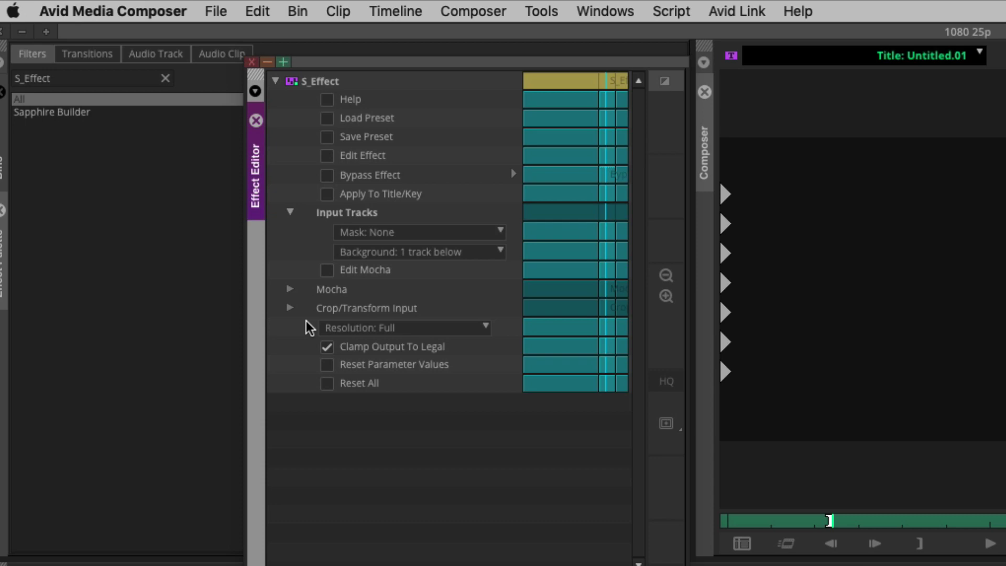
# - Launch Sapphire Effect Builder on the sea lion effect via Edit Effect
pyautogui.click(351, 155)
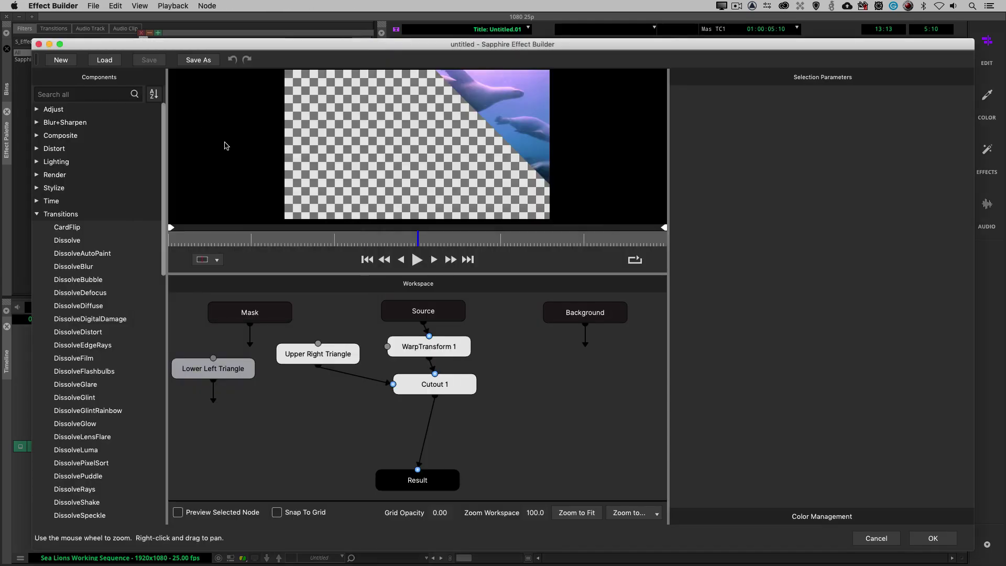
# - Search the components for 'shadow' and insert a DropShadow node between Cutout 1 and Result
pyautogui.click(90, 95)
pyautogui.write('d')
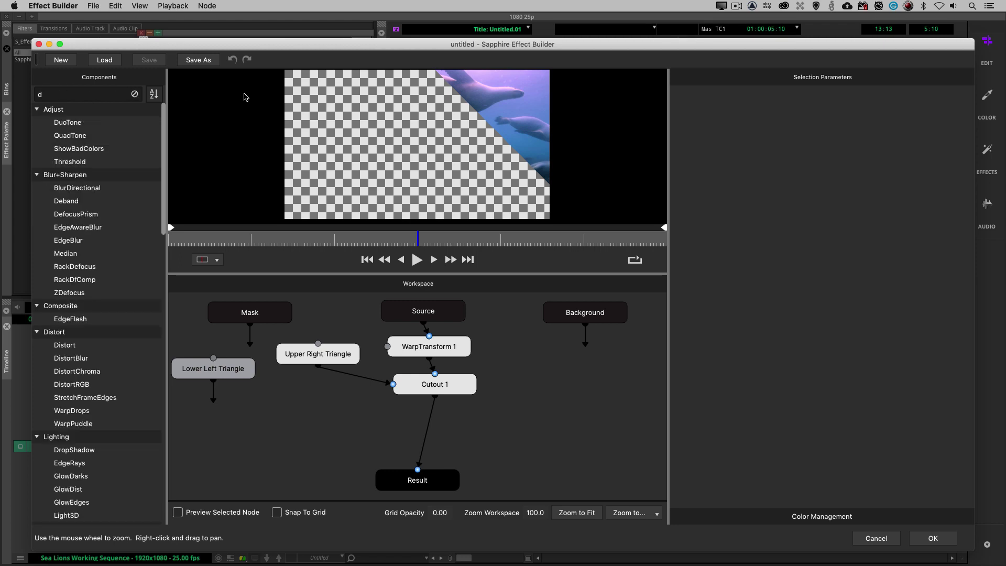
pyautogui.write('rop s')
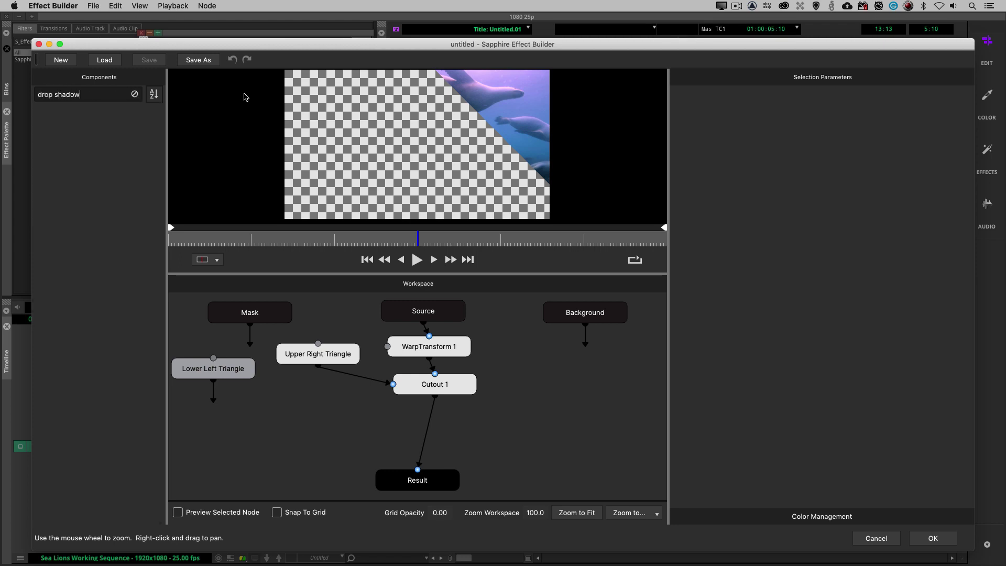
pyautogui.write('hado')
pyautogui.press('BackSpace')
pyautogui.press('BackSpace')
pyautogui.press('BackSpace')
pyautogui.press('BackSpace')
pyautogui.press('BackSpace')
pyautogui.press('BackSpace')
pyautogui.press('BackSpace')
pyautogui.press('BackSpace')
pyautogui.press('BackSpace')
pyautogui.press('BackSpace')
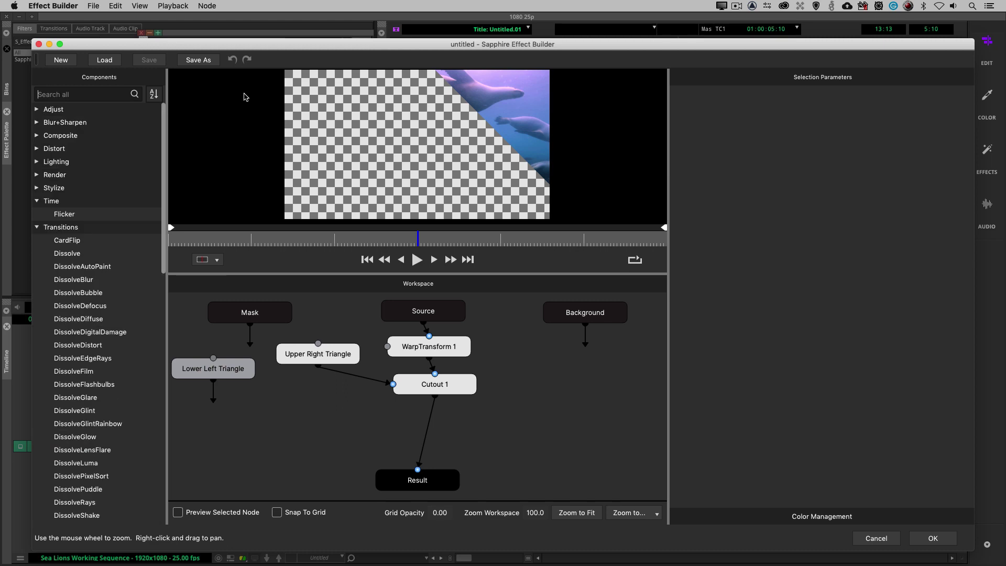
pyautogui.write('shado')
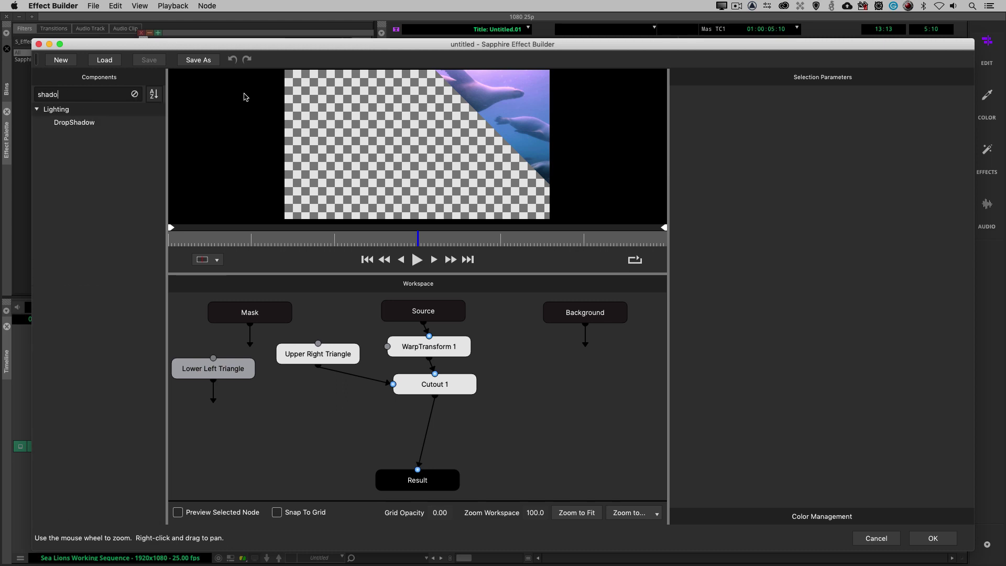
pyautogui.write('w')
pyautogui.moveTo(78, 122); pyautogui.dragTo(433, 414)
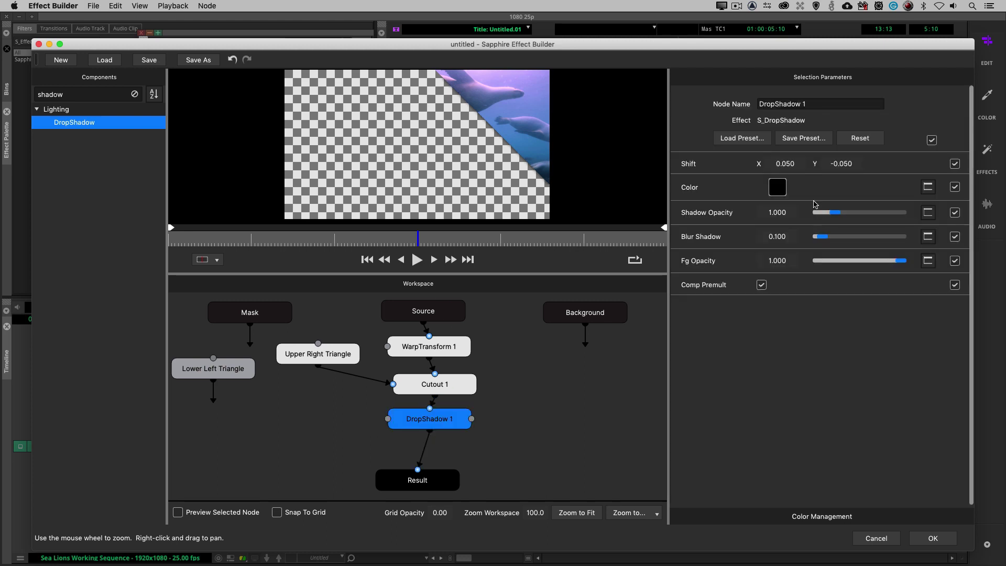
# - Give DropShadow 1 Shift -0.030, -0.010, opacity 0.759 and blur 0.190, with keyframing off
pyautogui.moveTo(792, 163)
pyautogui.mouseDown()
pyautogui.moveTo(782, 164)
pyautogui.moveTo(839, 164)
pyautogui.moveTo(780, 163)
pyautogui.mouseUp()
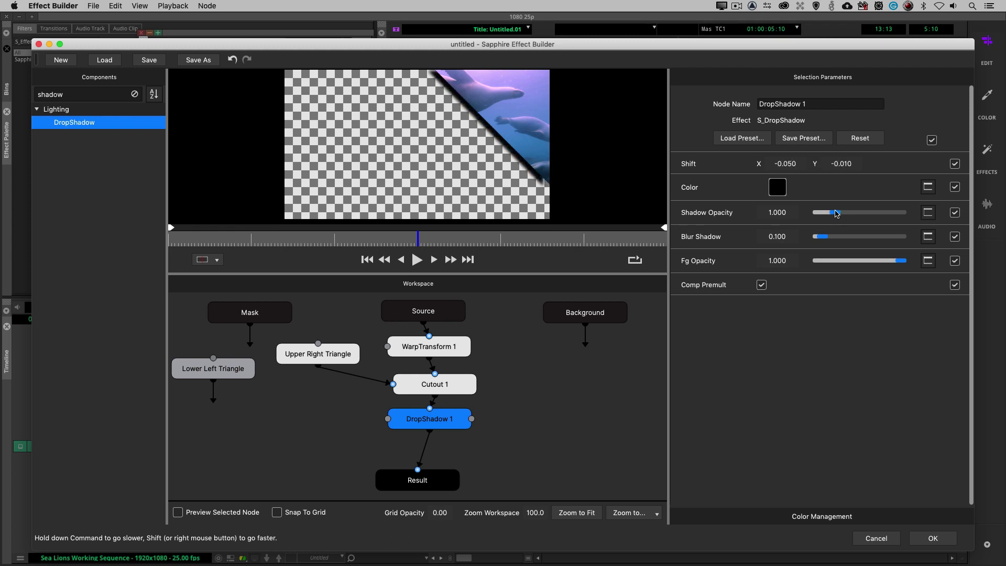
pyautogui.moveTo(835, 214)
pyautogui.mouseDown()
pyautogui.moveTo(826, 213)
pyautogui.moveTo(827, 237)
pyautogui.moveTo(829, 214)
pyautogui.mouseUp()
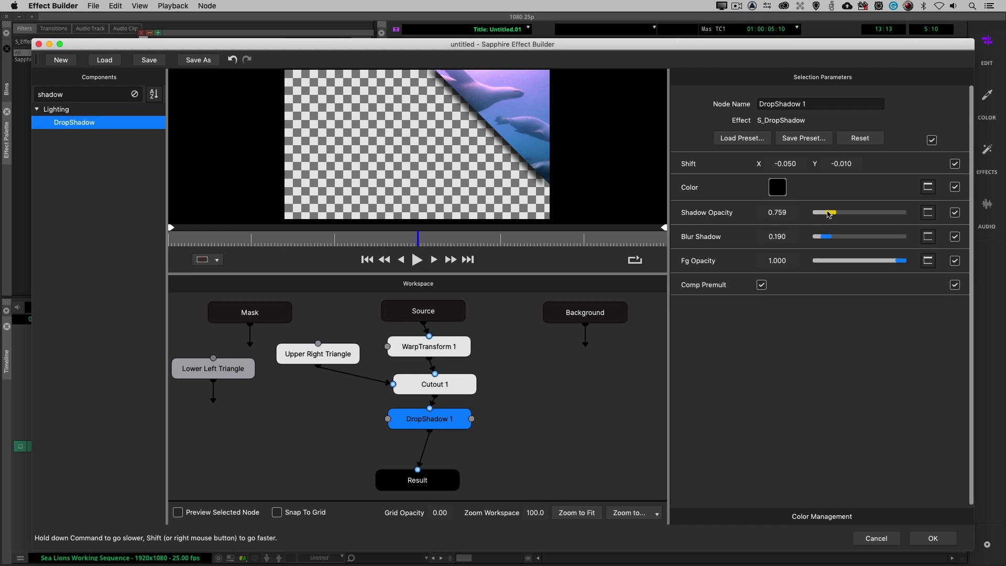
pyautogui.moveTo(827, 212); pyautogui.dragTo(828, 212)
pyautogui.moveTo(794, 165); pyautogui.dragTo(785, 163)
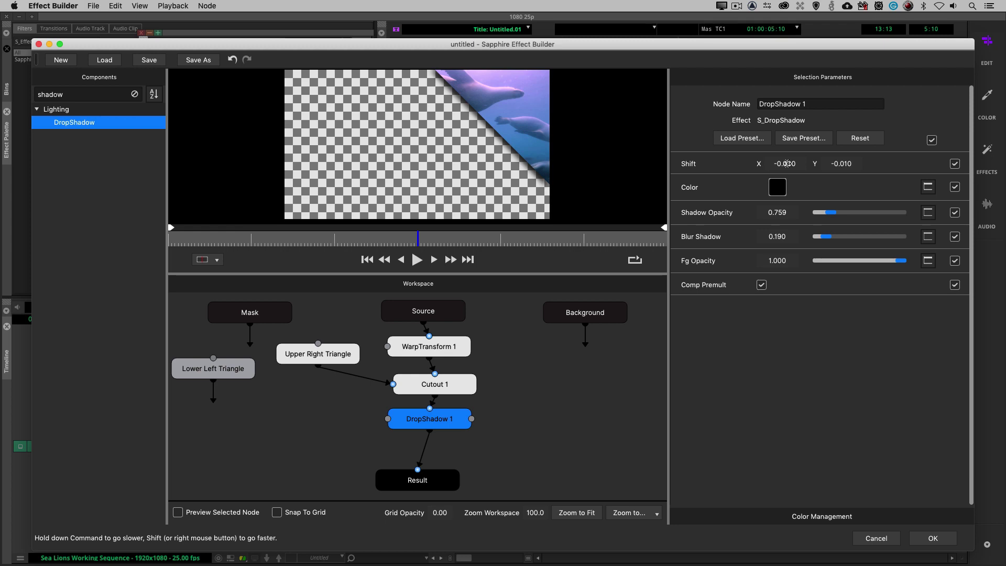
pyautogui.click(932, 140)
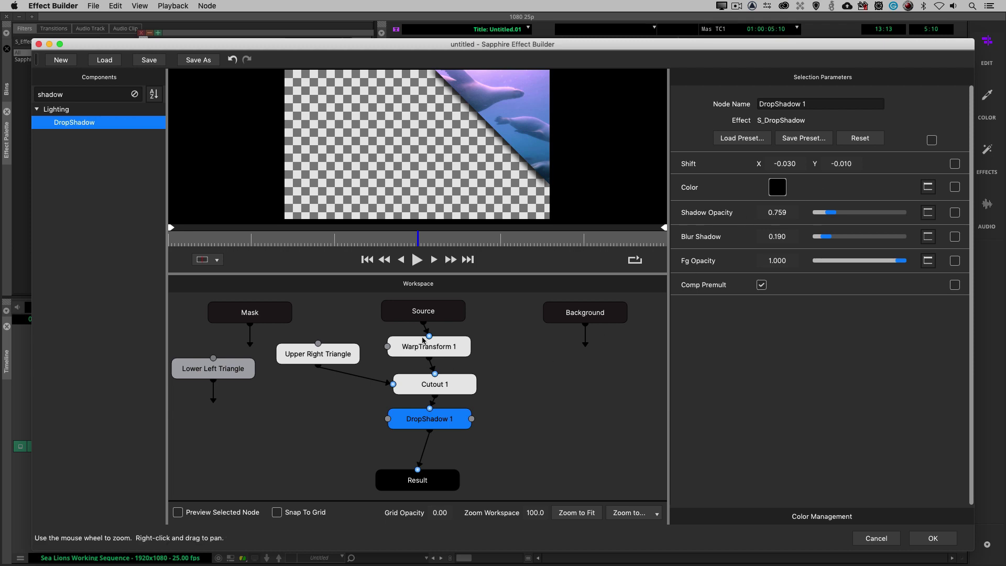
# - Move the Source, WarpTransform 1, Cutout 1 and DropShadow 1 nodes higher in the workspace
pyautogui.moveTo(426, 314)
pyautogui.mouseDown()
pyautogui.moveTo(425, 303)
pyautogui.moveTo(424, 333)
pyautogui.moveTo(424, 321)
pyautogui.mouseUp()
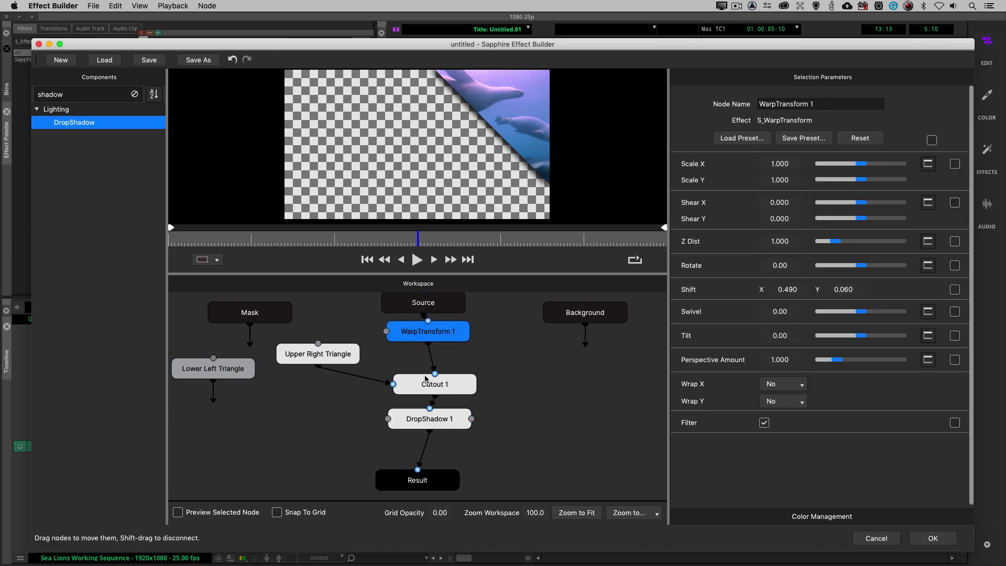
pyautogui.moveTo(433, 384); pyautogui.dragTo(433, 363)
pyautogui.moveTo(428, 418); pyautogui.dragTo(428, 397)
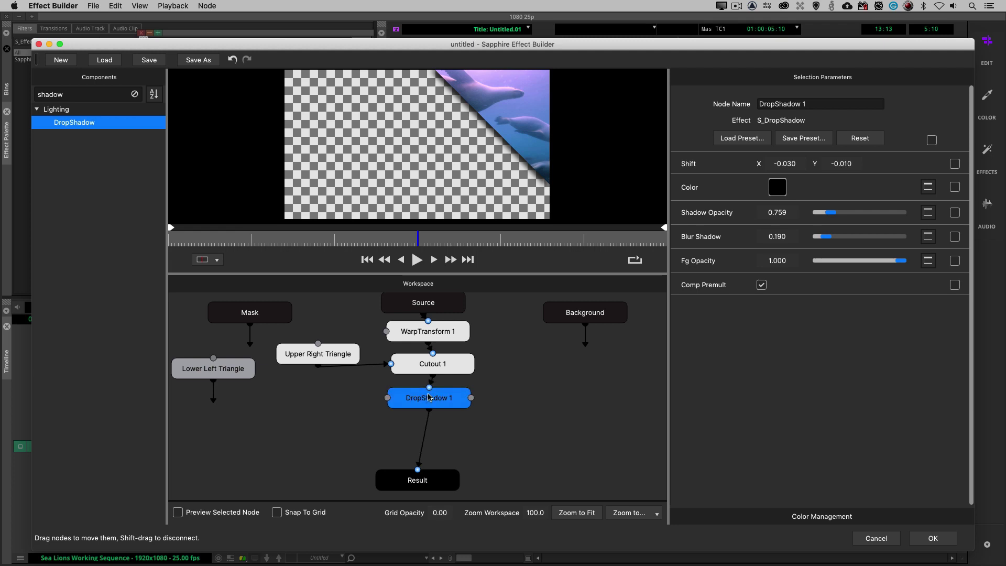
# - Review the WarpTransform 1, Upper Right Triangle, Cutout 1 and DropShadow 1 settings
pyautogui.click(434, 332)
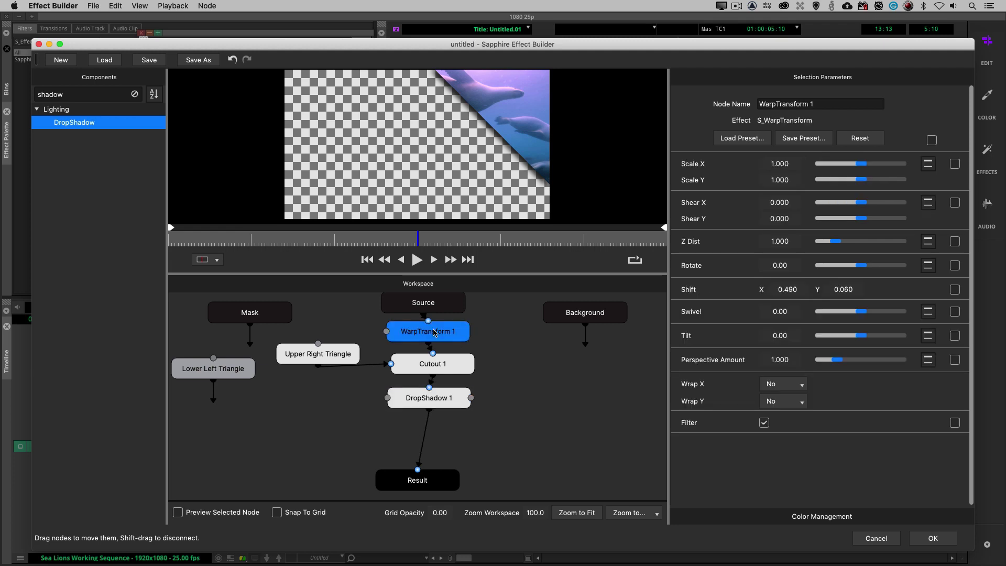
pyautogui.click(339, 354)
pyautogui.click(419, 363)
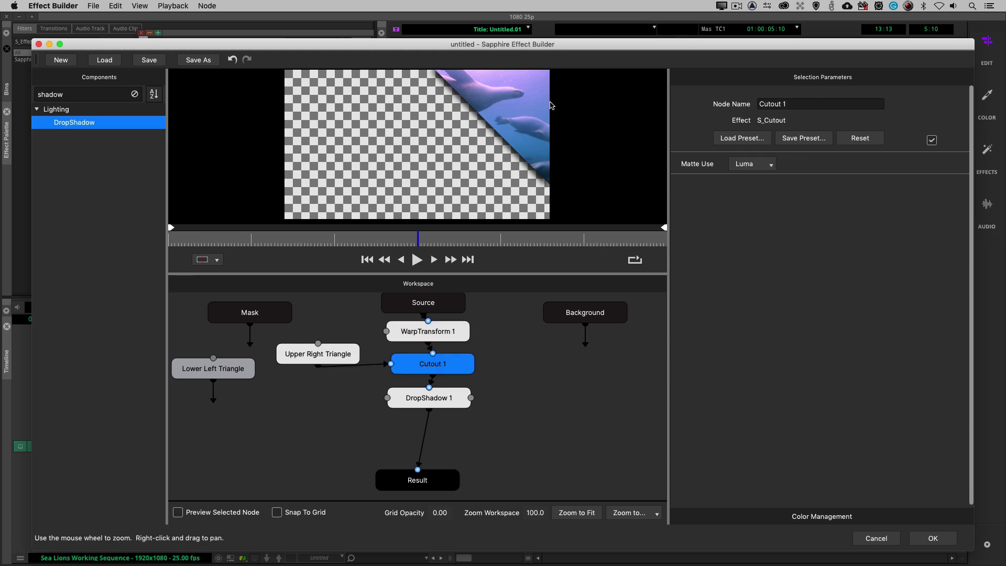
pyautogui.click(445, 399)
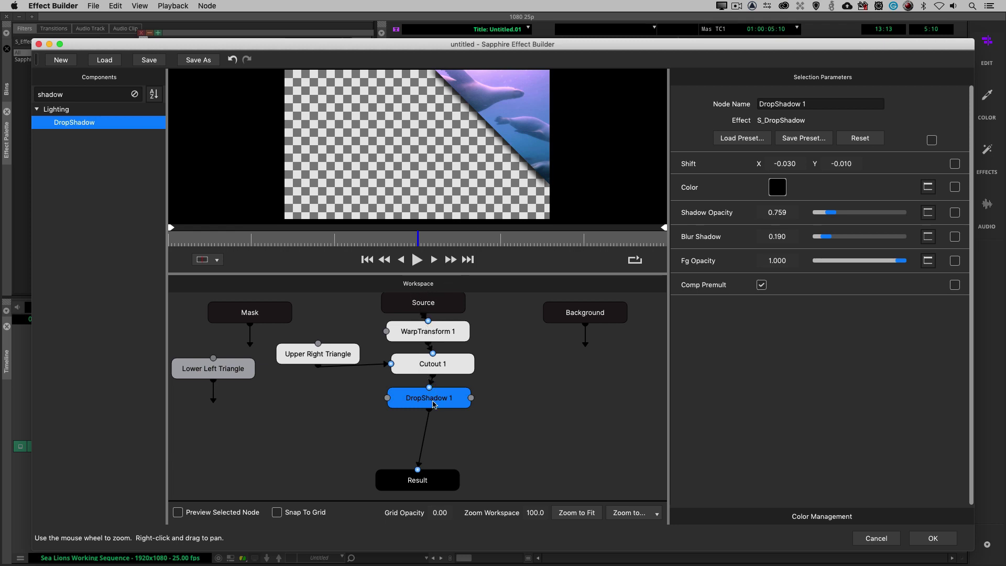
# - Insert WarpTransform 2 below DropShadow 1, enable Shift keyframing, and align it with the chain
pyautogui.press('super+a')
pyautogui.write('tran')
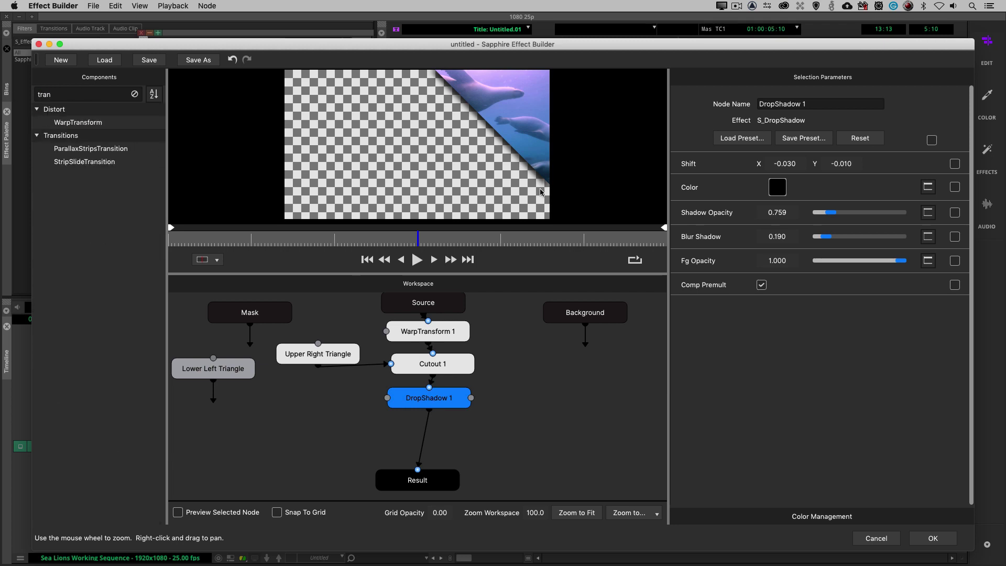
pyautogui.write('sform')
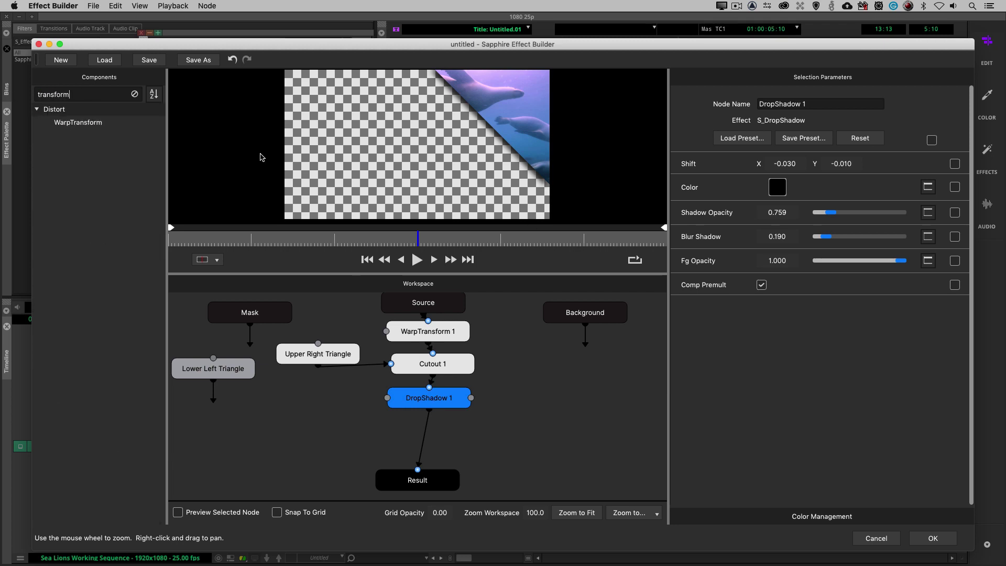
pyautogui.moveTo(89, 123); pyautogui.dragTo(403, 424)
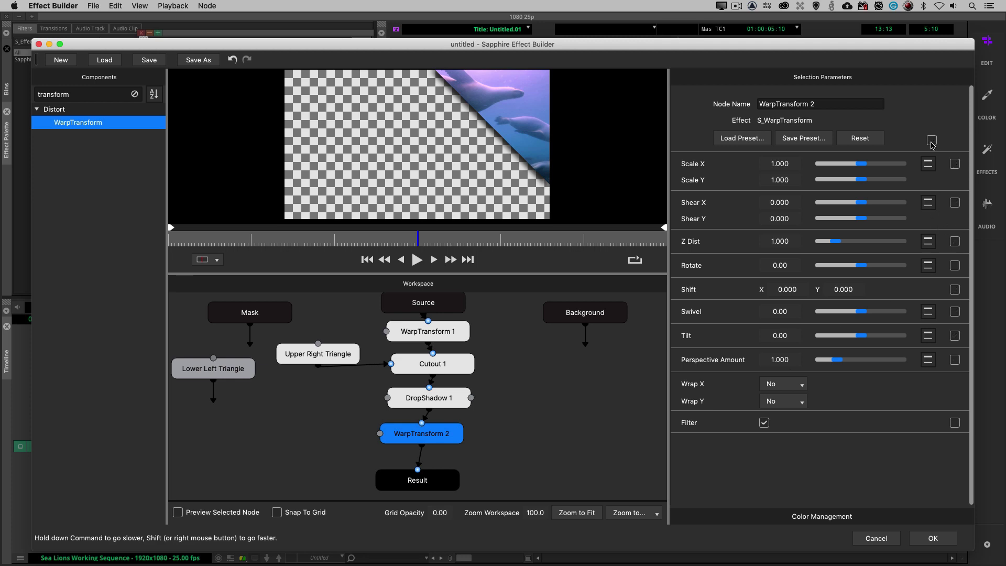
pyautogui.click(954, 290)
pyautogui.moveTo(784, 290); pyautogui.dragTo(789, 293)
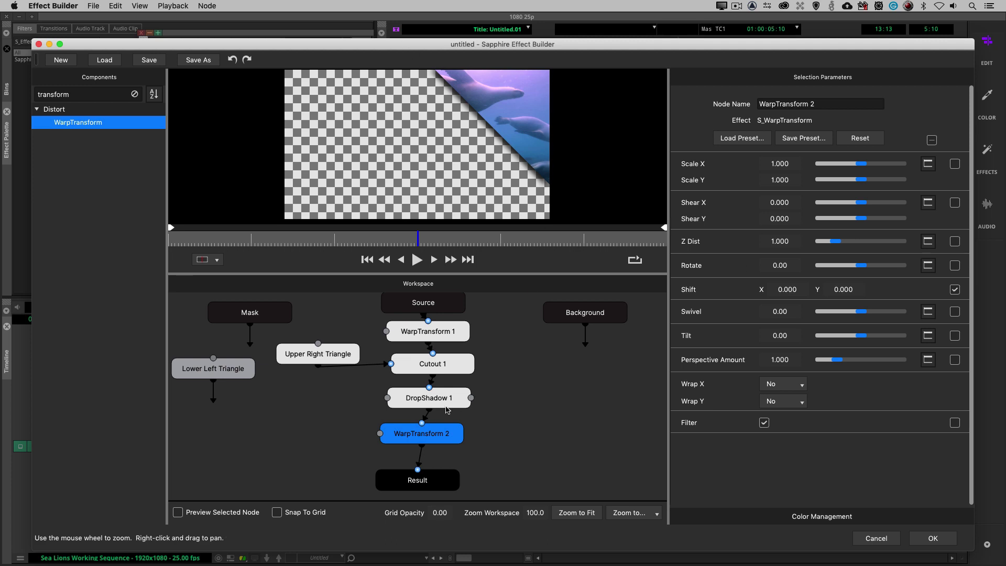
pyautogui.moveTo(433, 434); pyautogui.dragTo(437, 430)
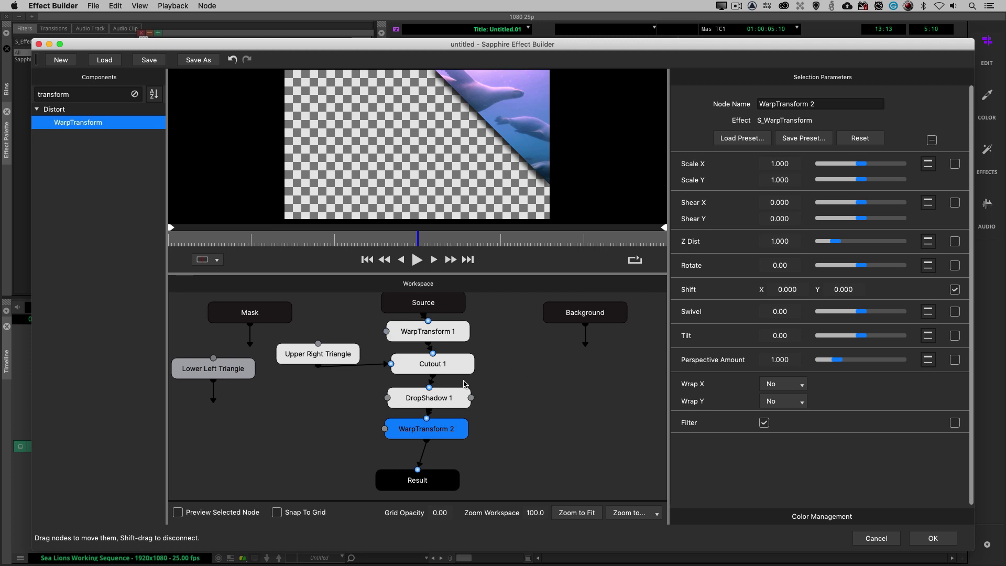
# - Move the whole node chain and the Upper Right Triangle node upward in the workspace
pyautogui.scroll(-2, 505, 384)
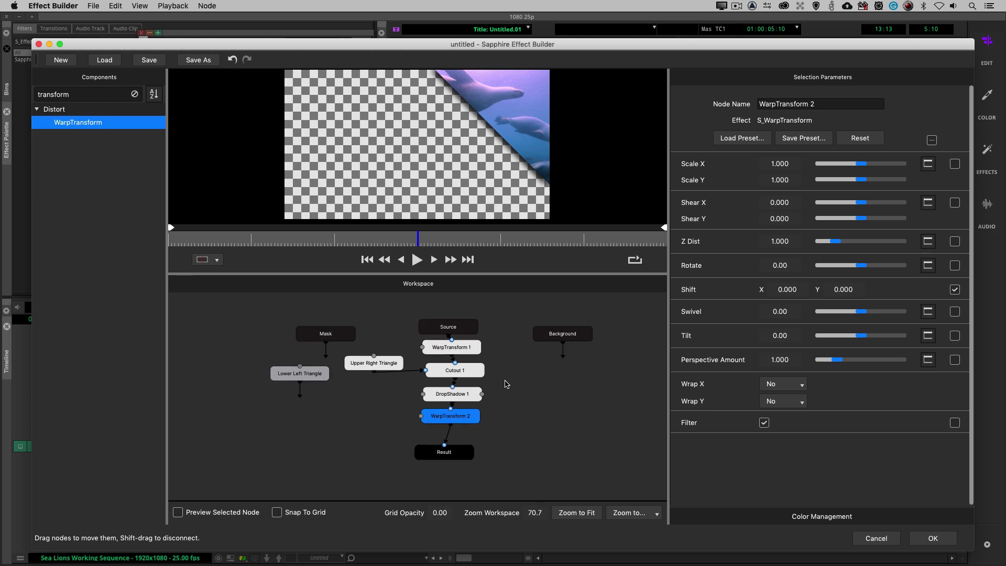
pyautogui.moveTo(498, 316); pyautogui.dragTo(448, 432)
pyautogui.moveTo(452, 333); pyautogui.dragTo(461, 315)
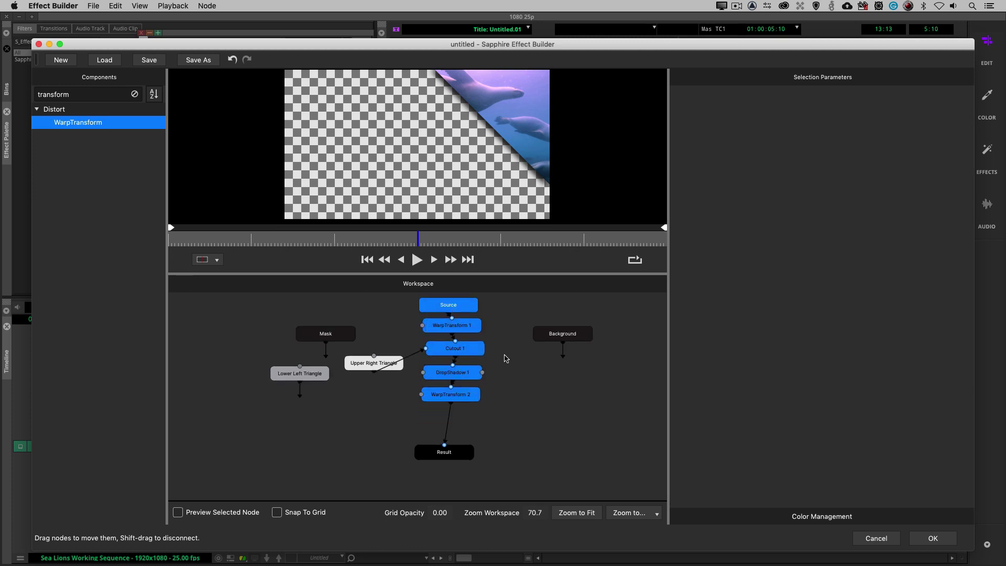
pyautogui.click(505, 358)
pyautogui.moveTo(368, 364); pyautogui.dragTo(382, 341)
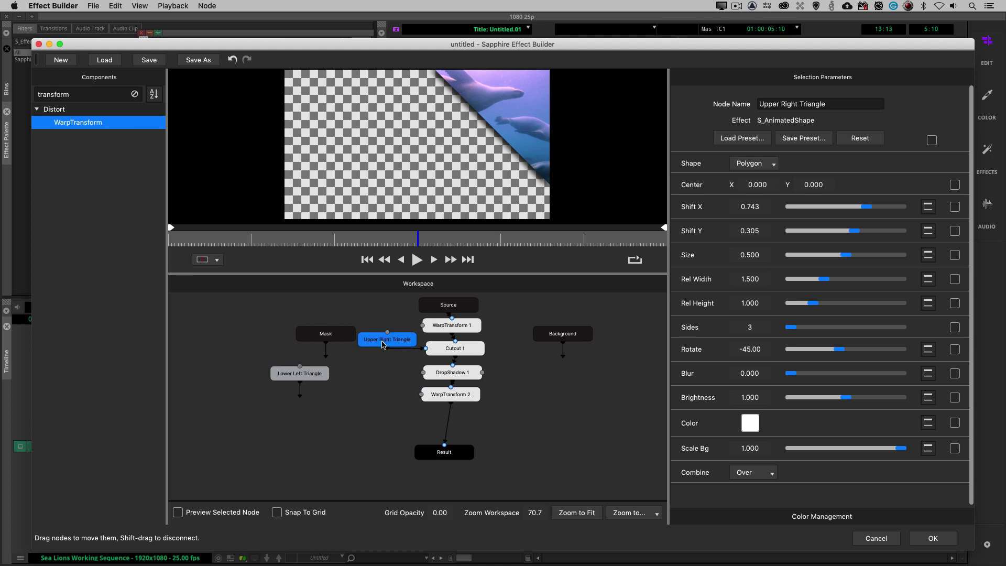
# - Clear the components search and add a Composite node from Tools below the chain
pyautogui.click(135, 94)
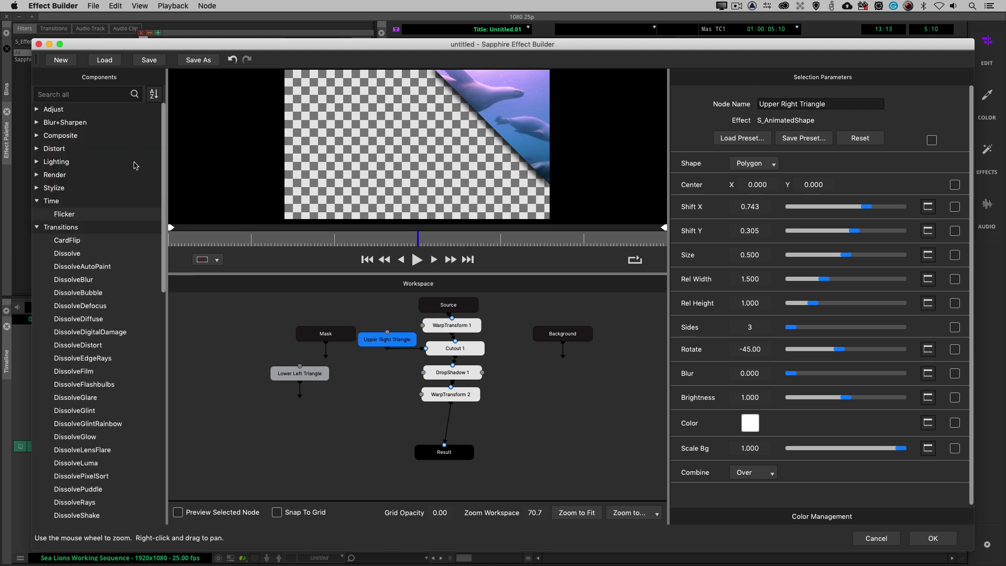
pyautogui.click(37, 227)
pyautogui.click(35, 203)
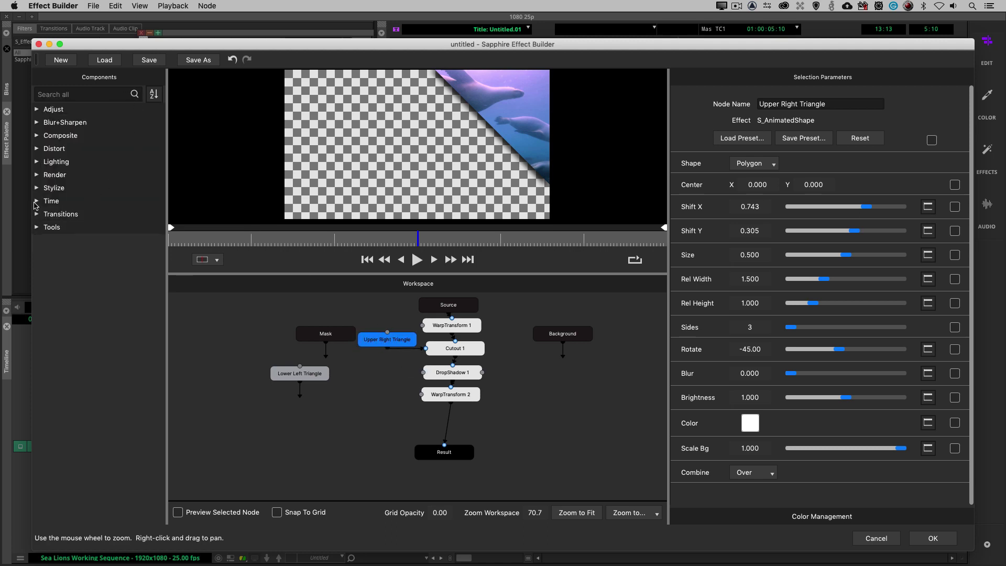
pyautogui.click(36, 226)
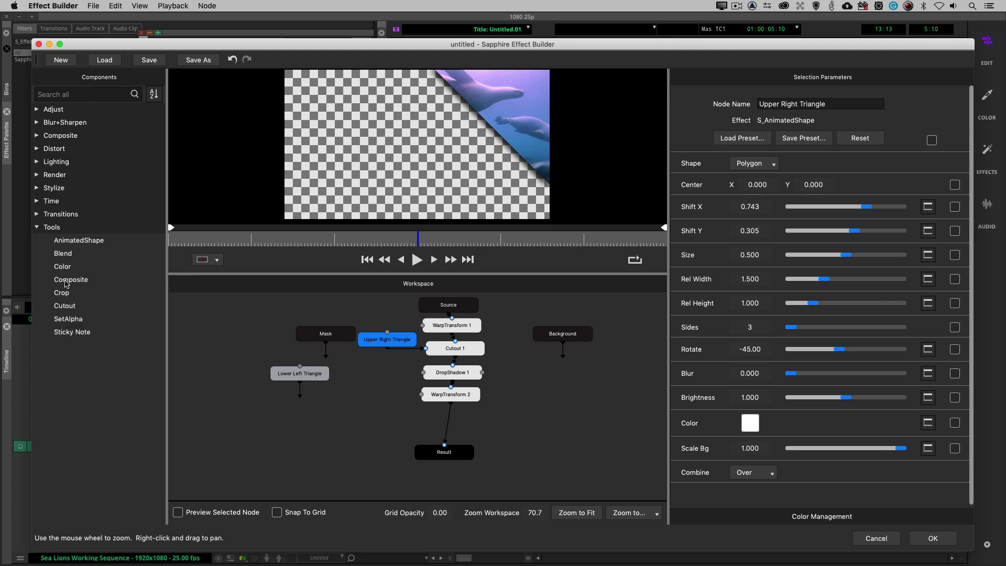
pyautogui.moveTo(63, 279); pyautogui.dragTo(531, 430)
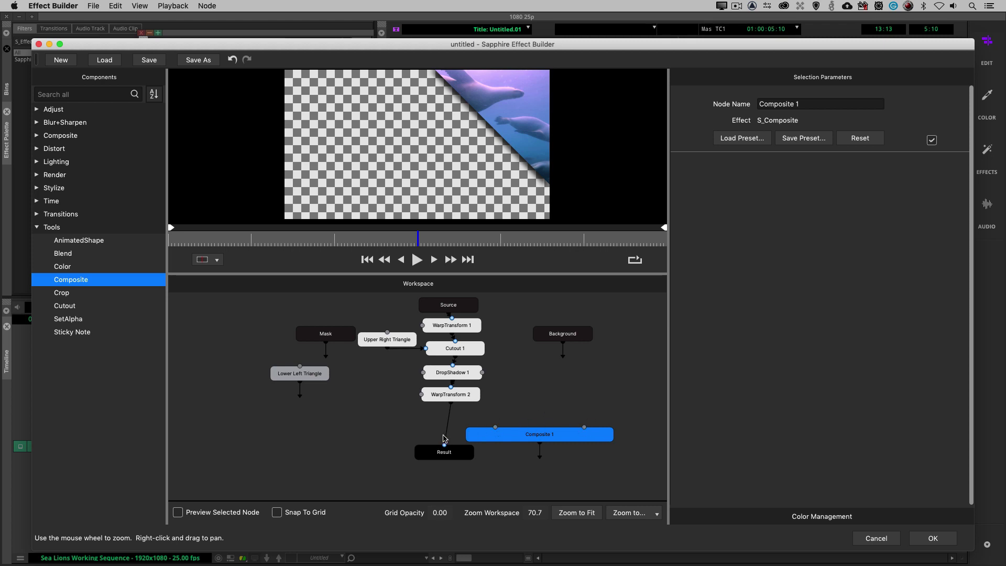
# - Wire WarpTransform 2 to Composite 1's front input and Background to its back, then apply
pyautogui.moveTo(447, 434); pyautogui.dragTo(496, 428)
pyautogui.moveTo(564, 356); pyautogui.dragTo(445, 445)
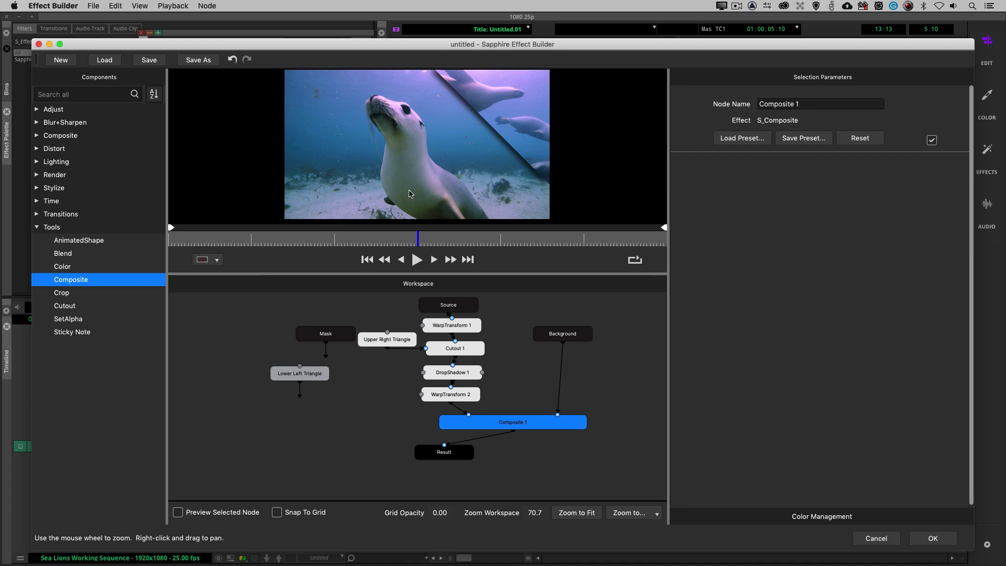
pyautogui.click(933, 538)
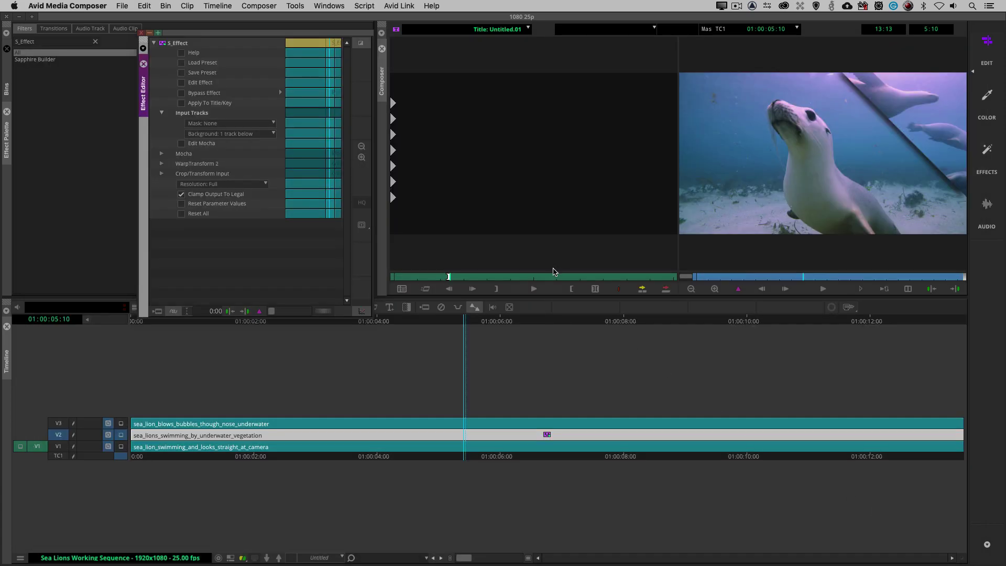
# - Expand and collapse the WarpTransform 2 parameters, then reopen the effect in the Effect Builder
pyautogui.click(161, 164)
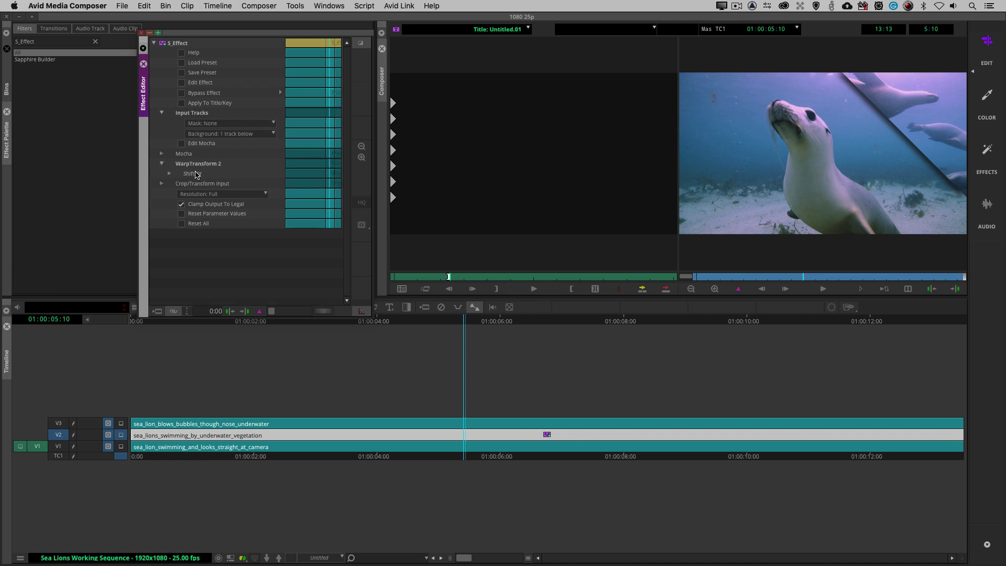
pyautogui.click(161, 163)
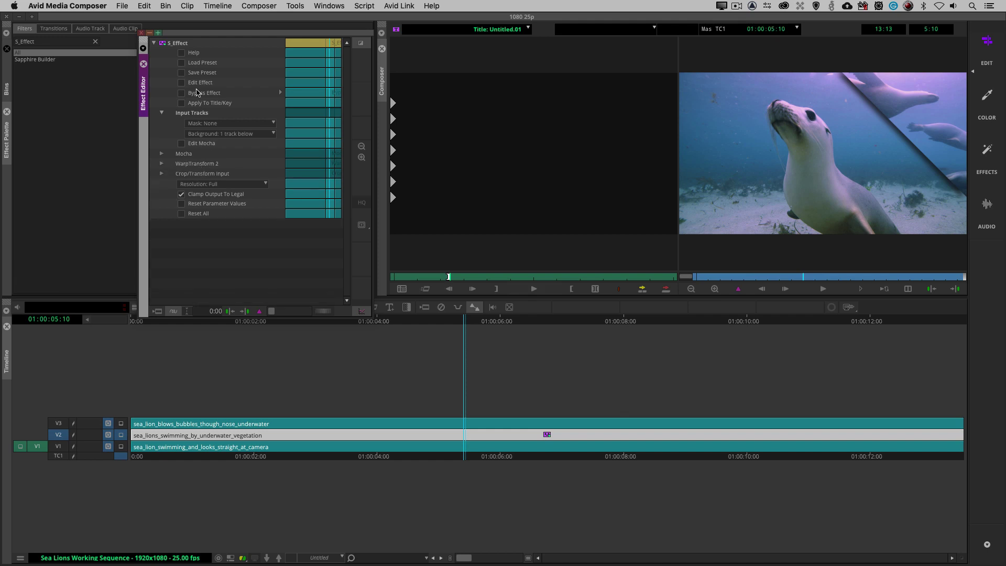
pyautogui.click(198, 83)
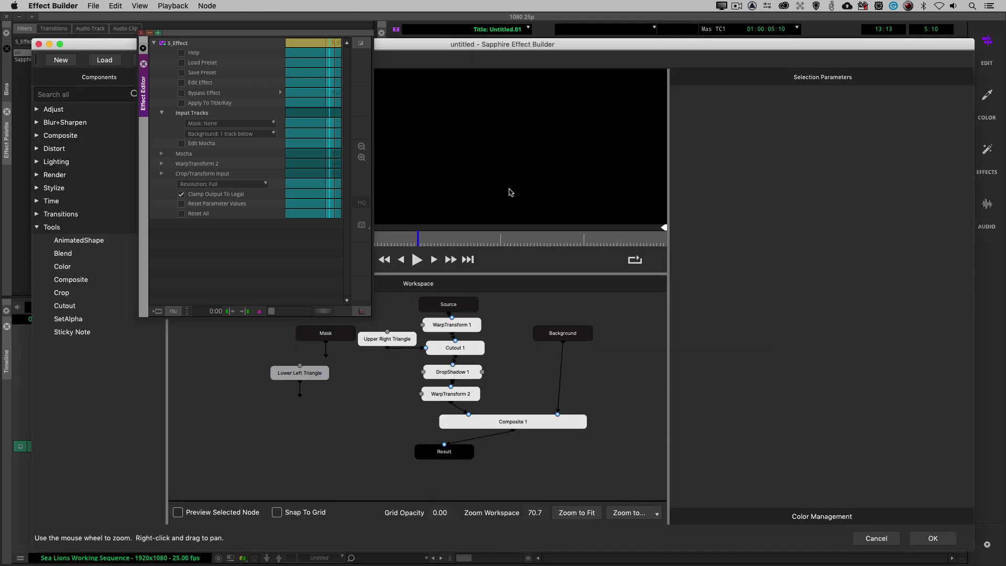
# - Rename the WarpTransform 2 node to 'Upper Right Triangle'
pyautogui.click(454, 393)
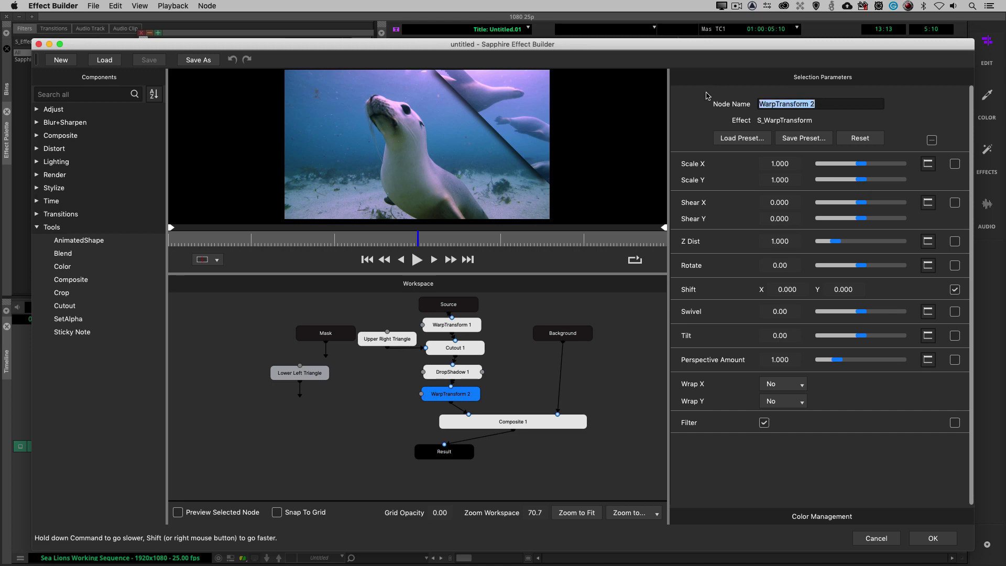
pyautogui.write('Upper Right Triangle')
# - Apply the effect, expand Upper Right Triangle's Shift XY, try X, and copy the effect onto V3
pyautogui.click(932, 537)
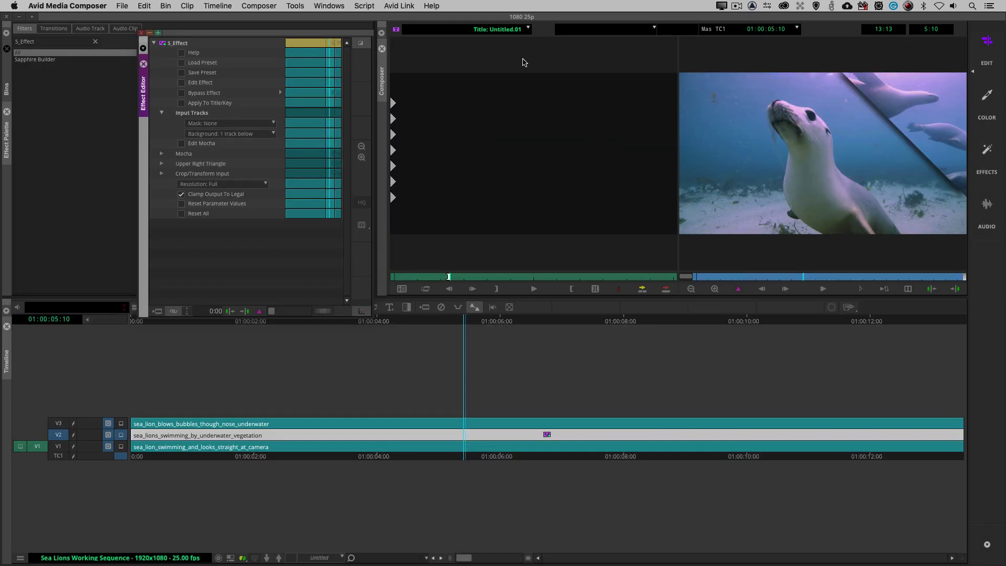
pyautogui.click(162, 164)
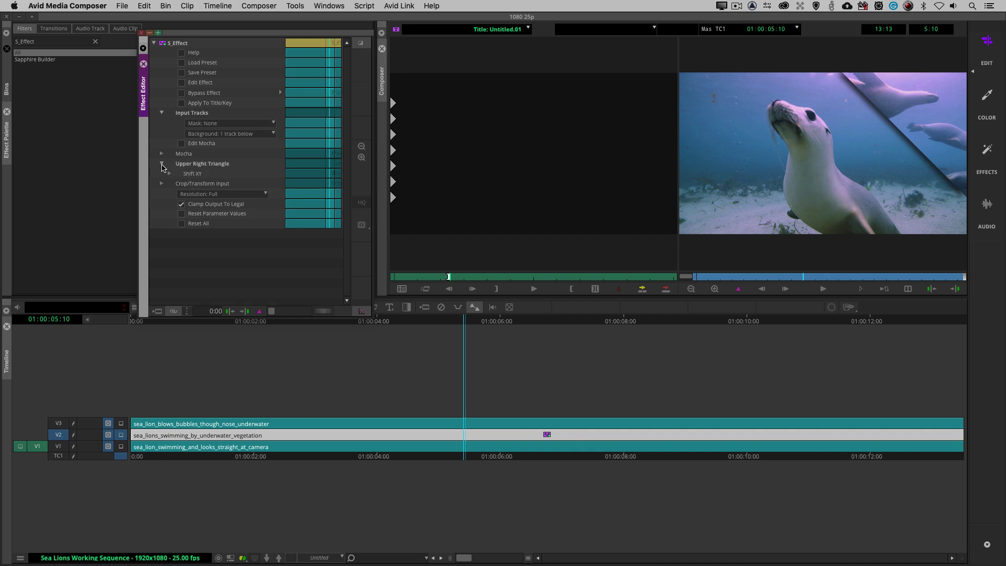
pyautogui.click(170, 174)
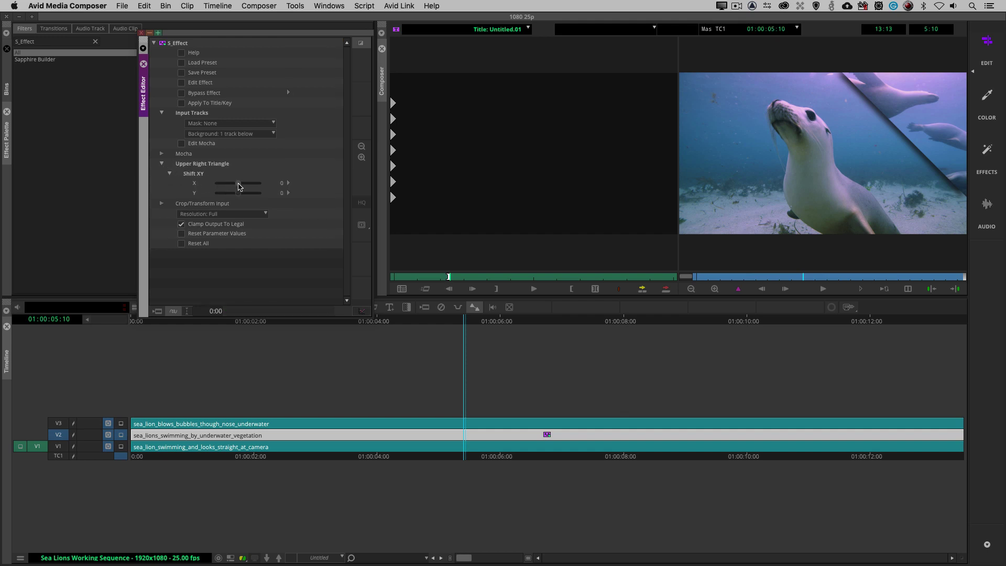
pyautogui.moveTo(238, 184); pyautogui.dragTo(239, 187)
pyautogui.moveTo(163, 45); pyautogui.dragTo(473, 424)
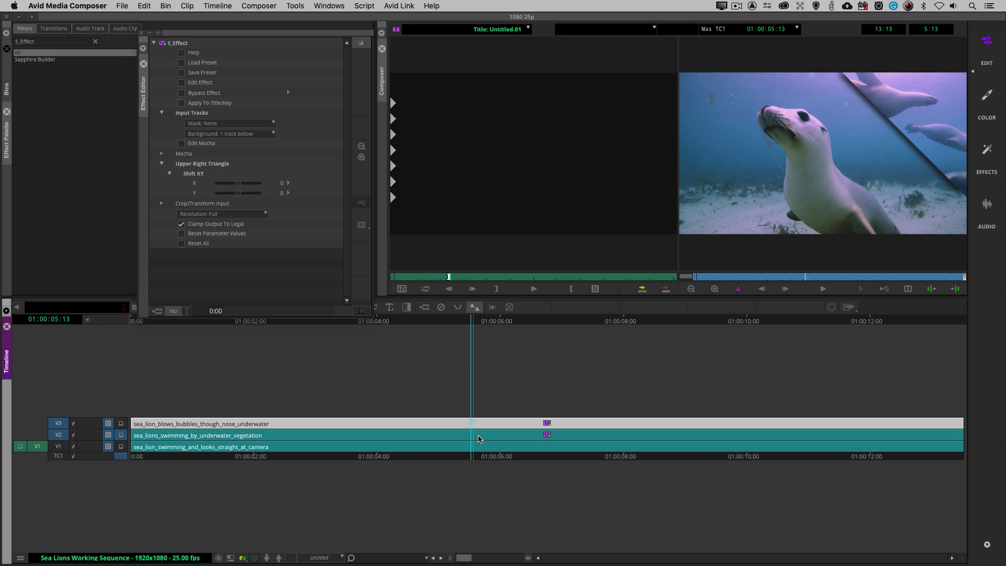
# - Open the V3 clip's effect graph, preview Background, and move the Upper Right Triangle shape node aside
pyautogui.click(182, 86)
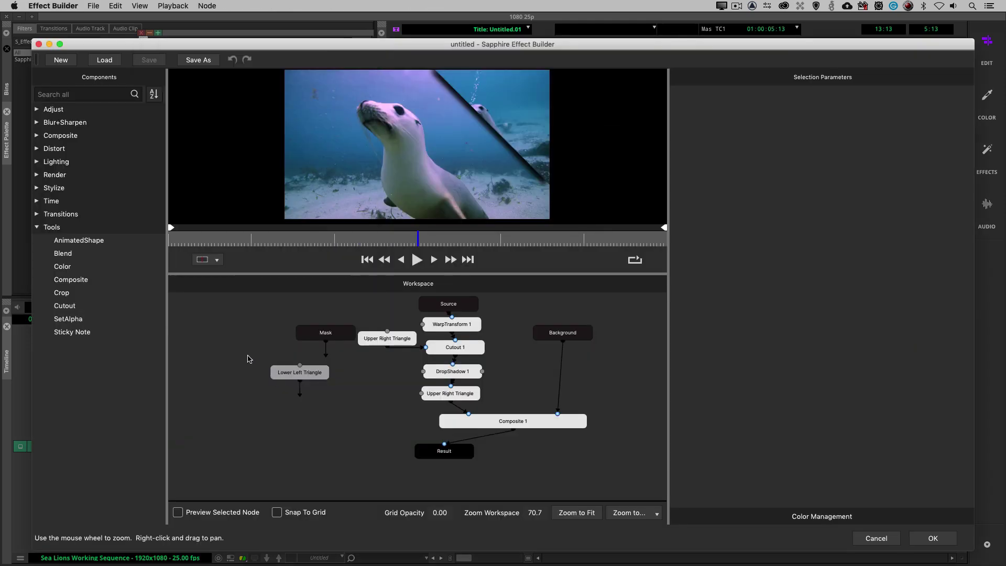
pyautogui.click(553, 337)
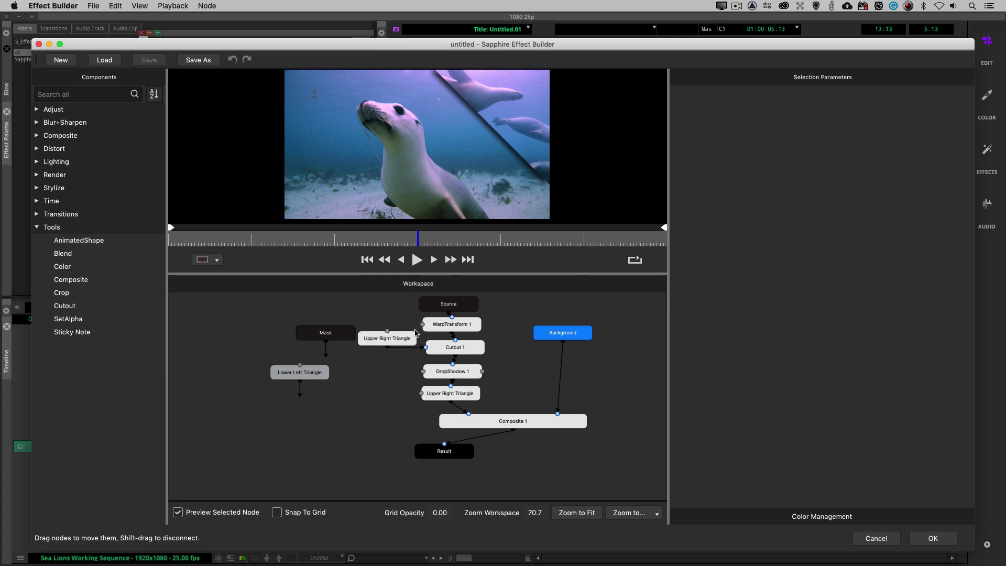
pyautogui.moveTo(387, 340); pyautogui.dragTo(370, 375)
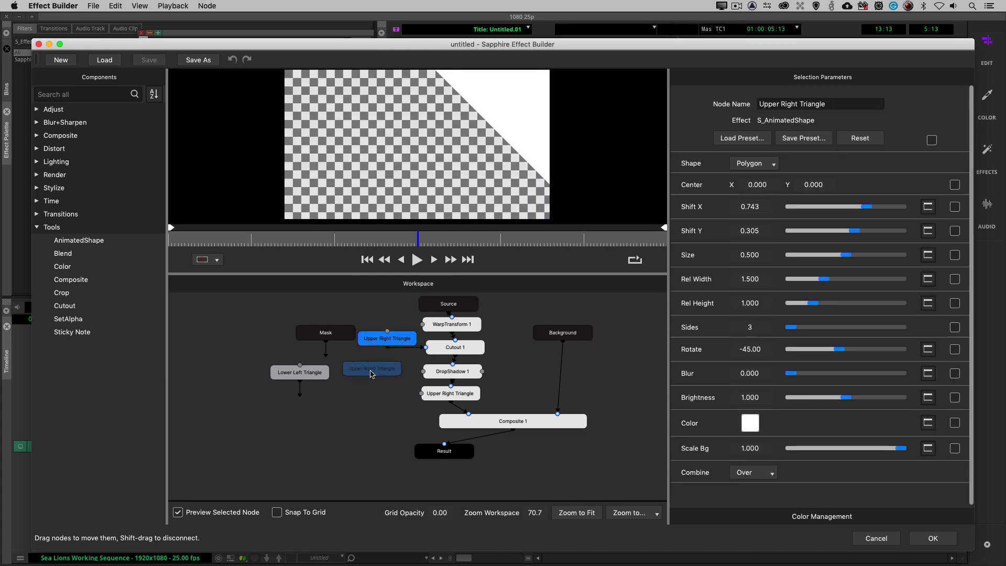
# - Delete the Upper Right Triangle shape and wire Lower Left Triangle into Cutout 1's mask, previewing the result
pyautogui.press('Delete')
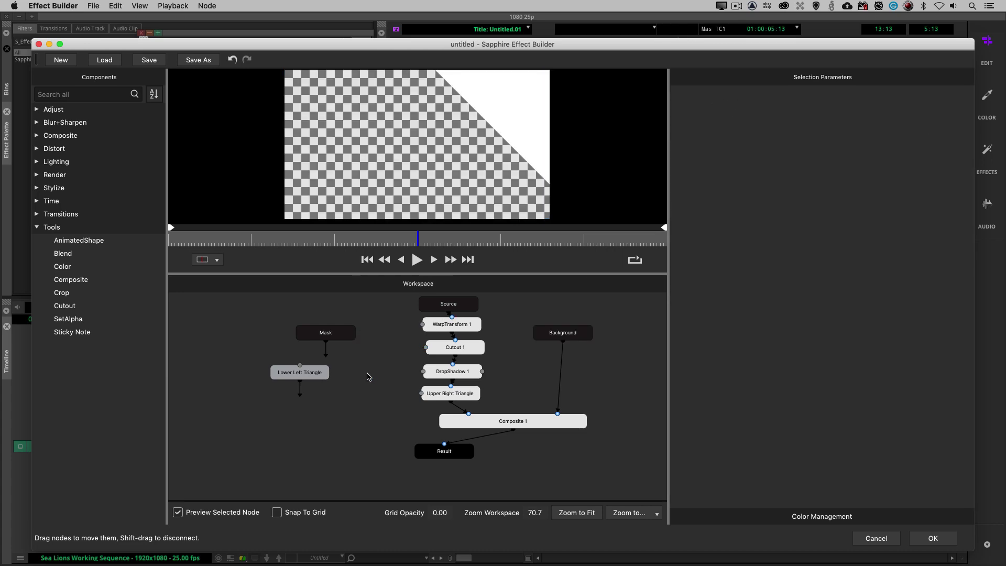
pyautogui.moveTo(306, 374); pyautogui.dragTo(342, 379)
pyautogui.moveTo(326, 336); pyautogui.dragTo(265, 312)
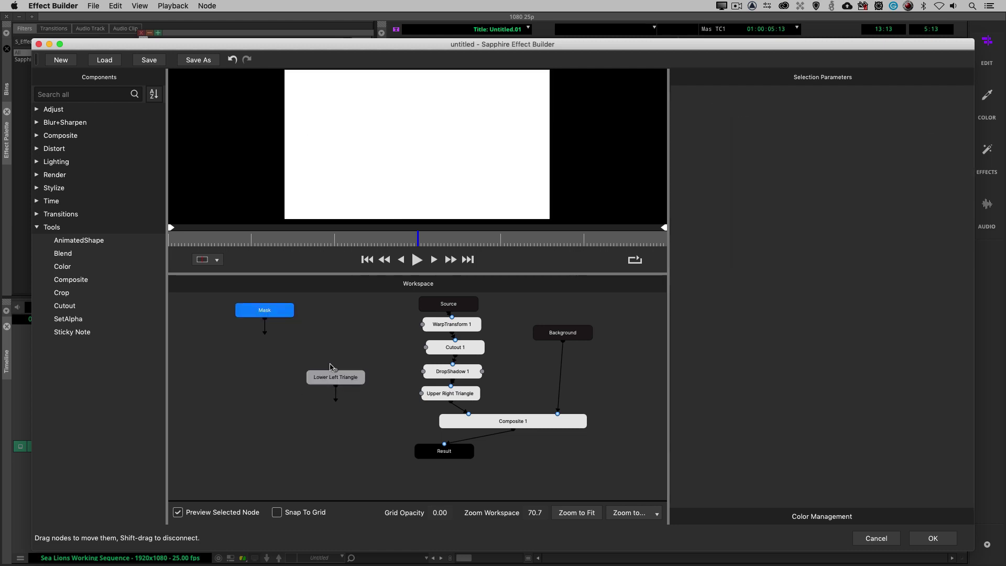
pyautogui.click(330, 367)
pyautogui.moveTo(330, 367); pyautogui.dragTo(426, 348)
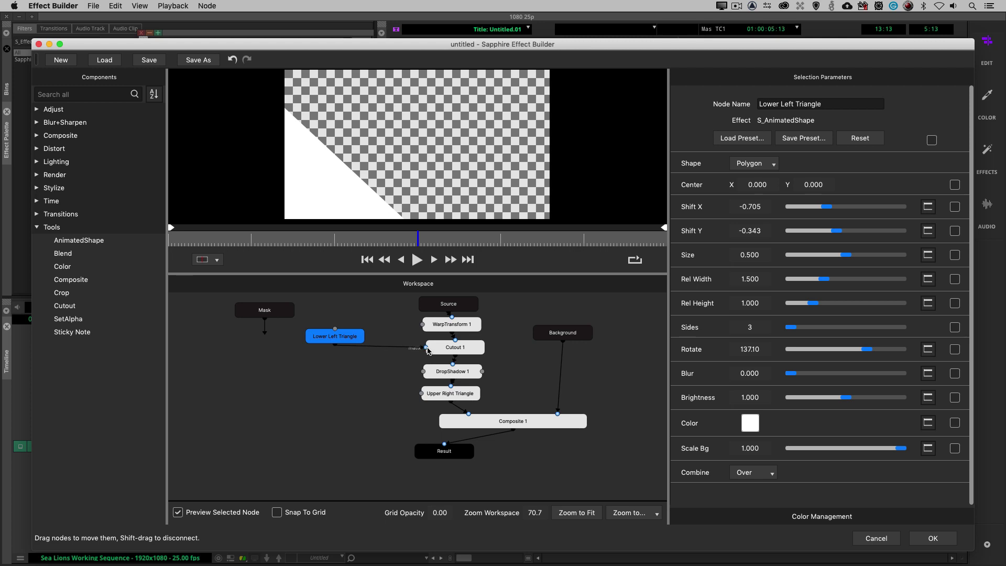
pyautogui.click(213, 512)
pyautogui.click(453, 456)
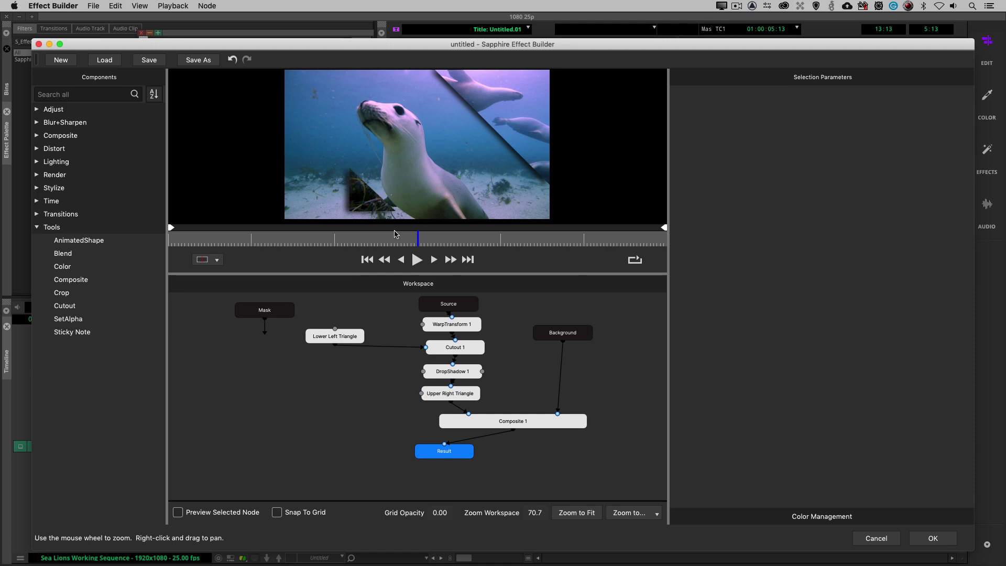
# - Delete WarpTransform 1 so Source feeds Cutout 1 directly, and preview the Source clip alone
pyautogui.click(456, 326)
pyautogui.press('BackSpace')
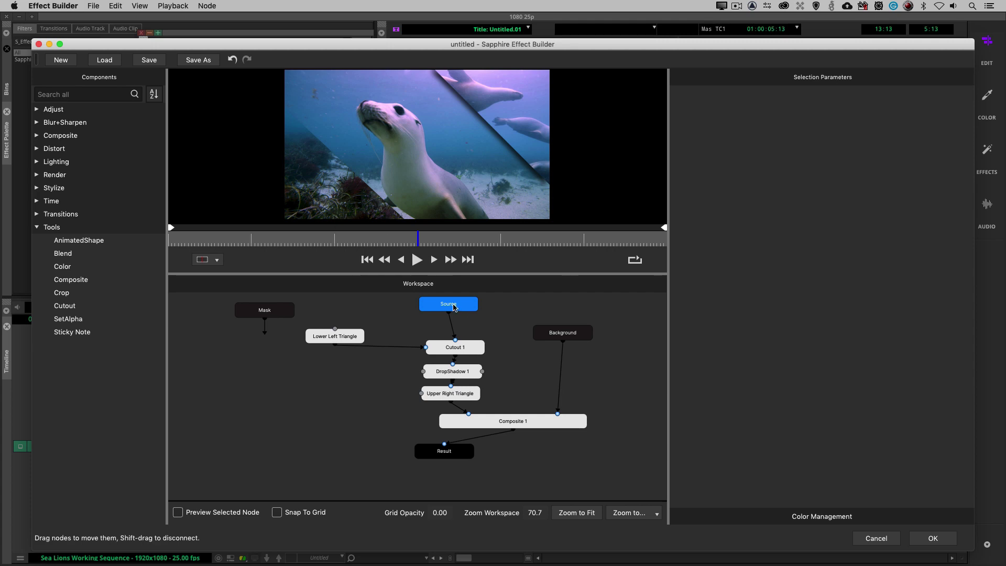
pyautogui.click(215, 512)
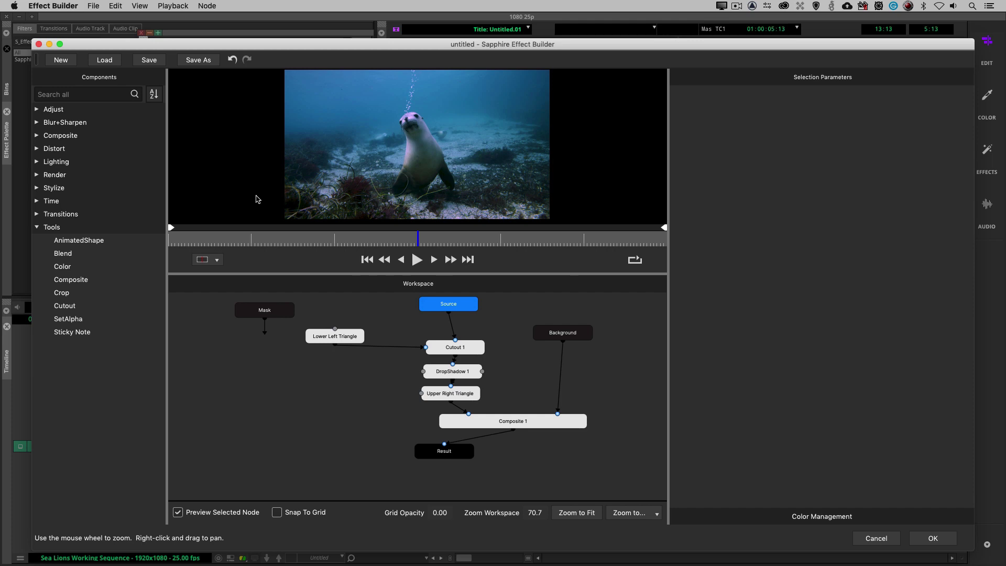
pyautogui.click(77, 93)
# - Insert a WarpTransform between Source and Cutout 1 and shift the source image left
pyautogui.write('trans')
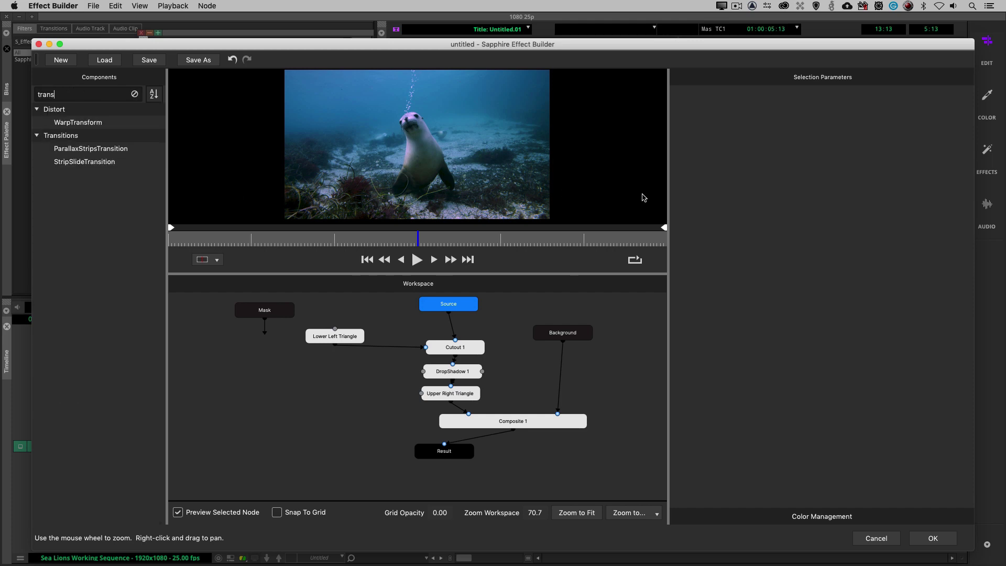
pyautogui.write('form')
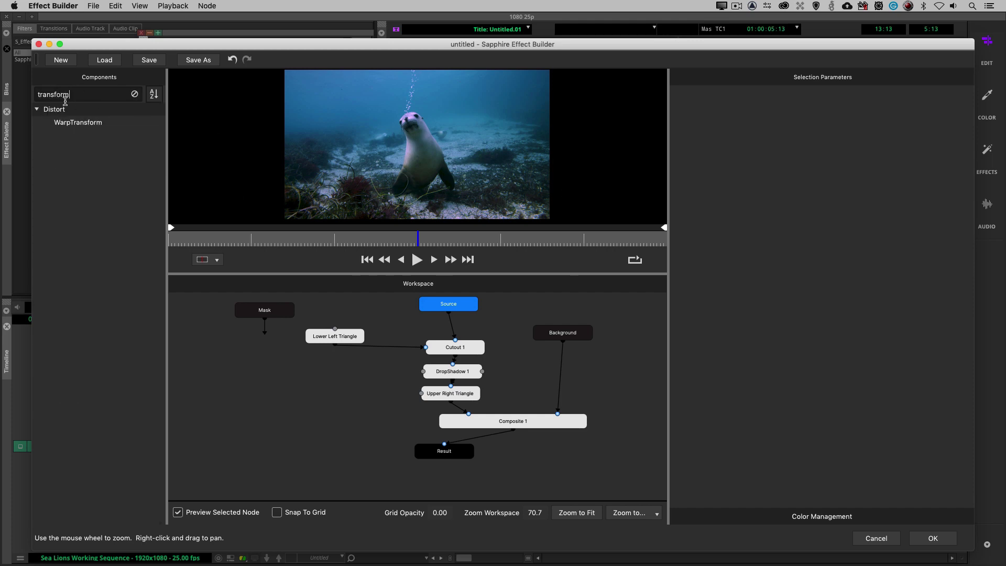
pyautogui.moveTo(62, 125); pyautogui.dragTo(455, 331)
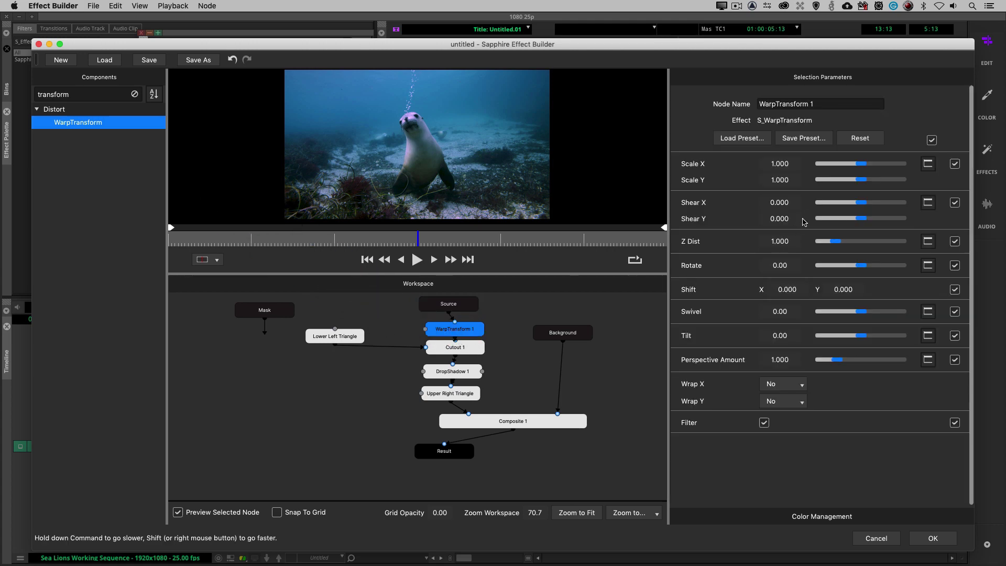
pyautogui.moveTo(791, 289); pyautogui.dragTo(752, 294)
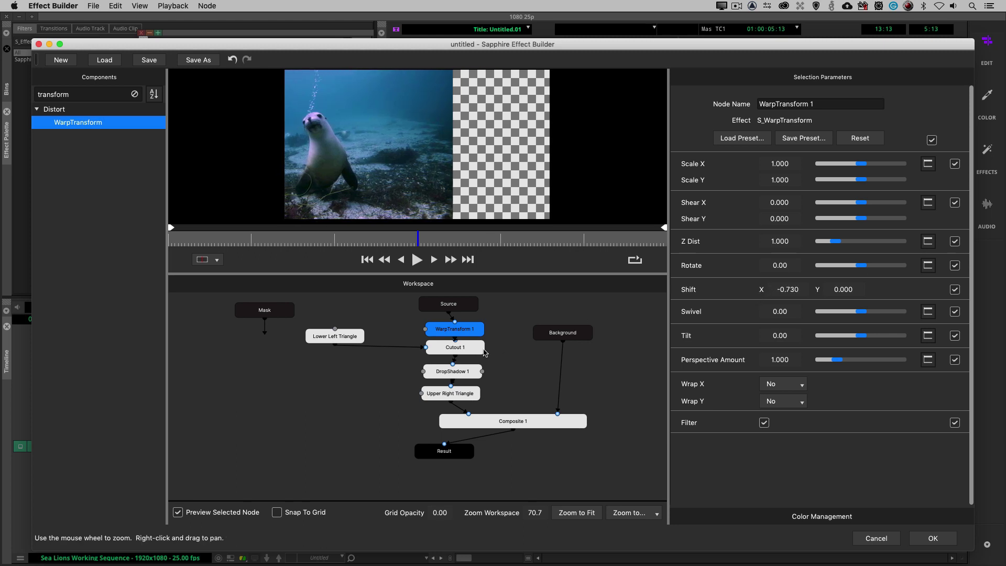
pyautogui.click(459, 348)
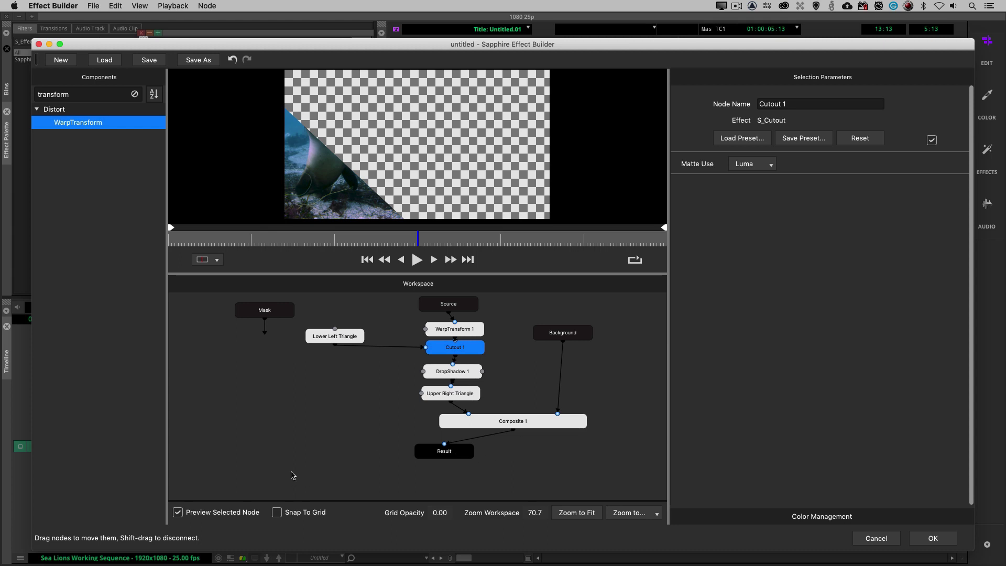
pyautogui.click(234, 512)
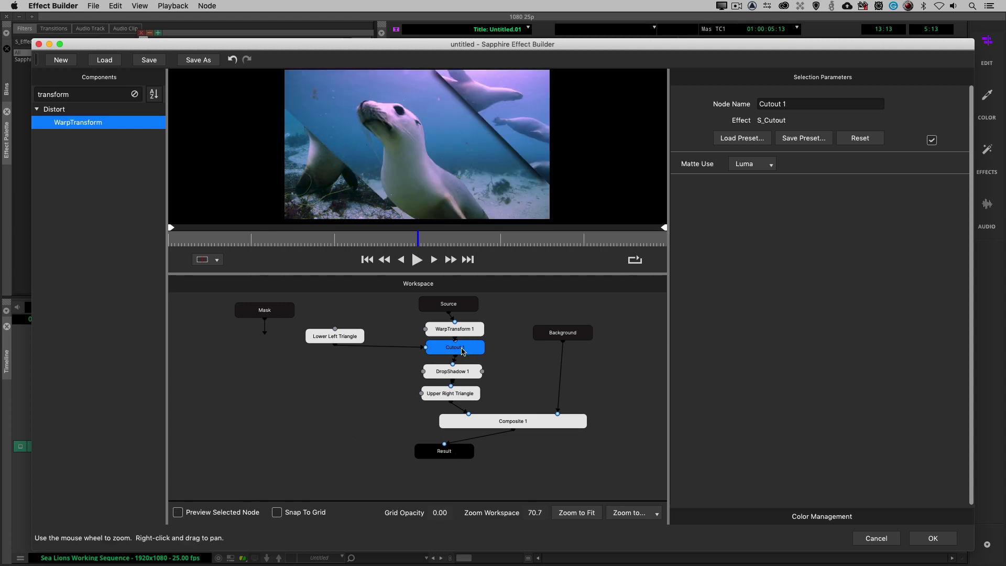
# - Turn off WarpTransform 1's keyframing and set its Shift to X -0.790, Y -0.220
pyautogui.click(457, 330)
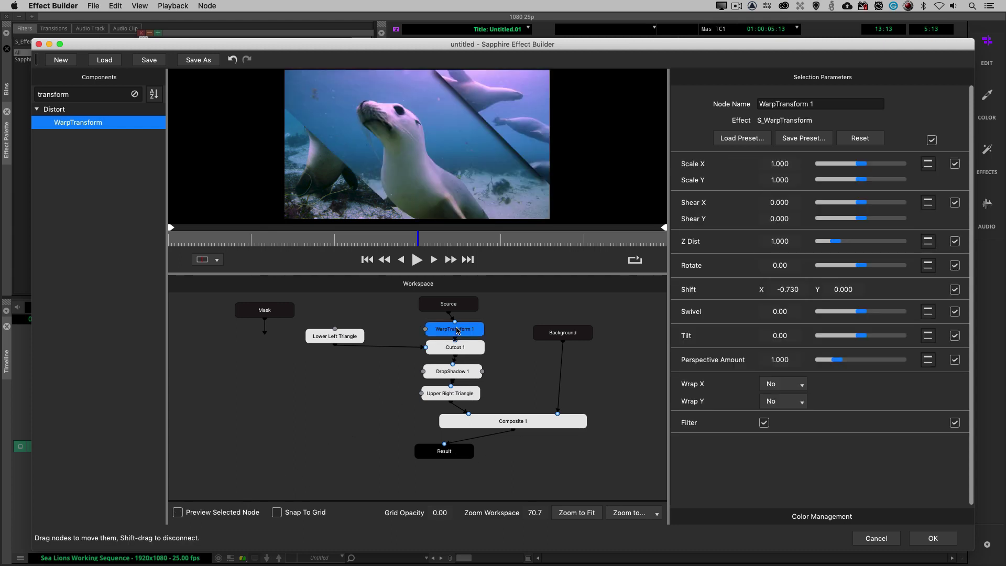
pyautogui.click(931, 140)
pyautogui.moveTo(790, 291); pyautogui.dragTo(831, 292)
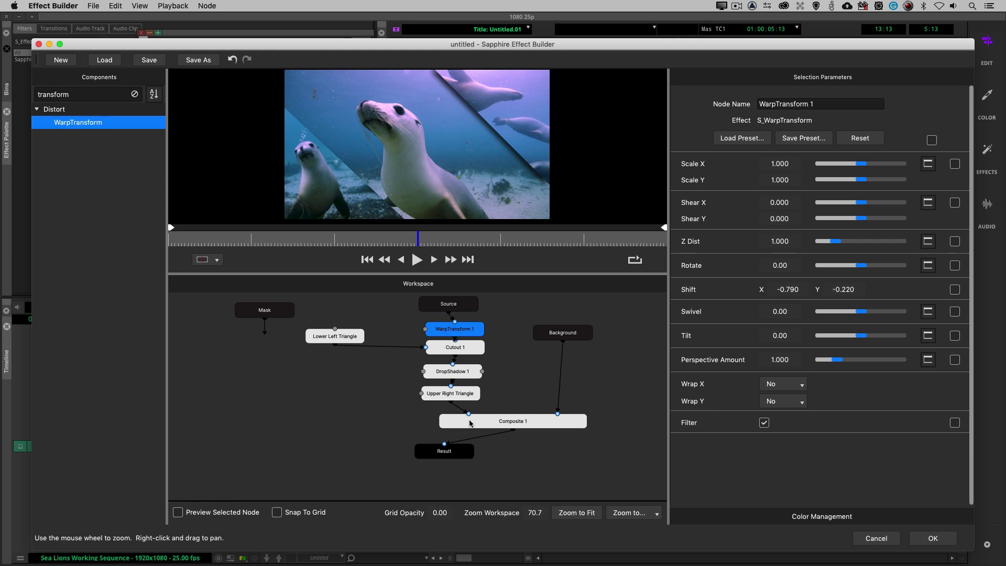
pyautogui.click(441, 453)
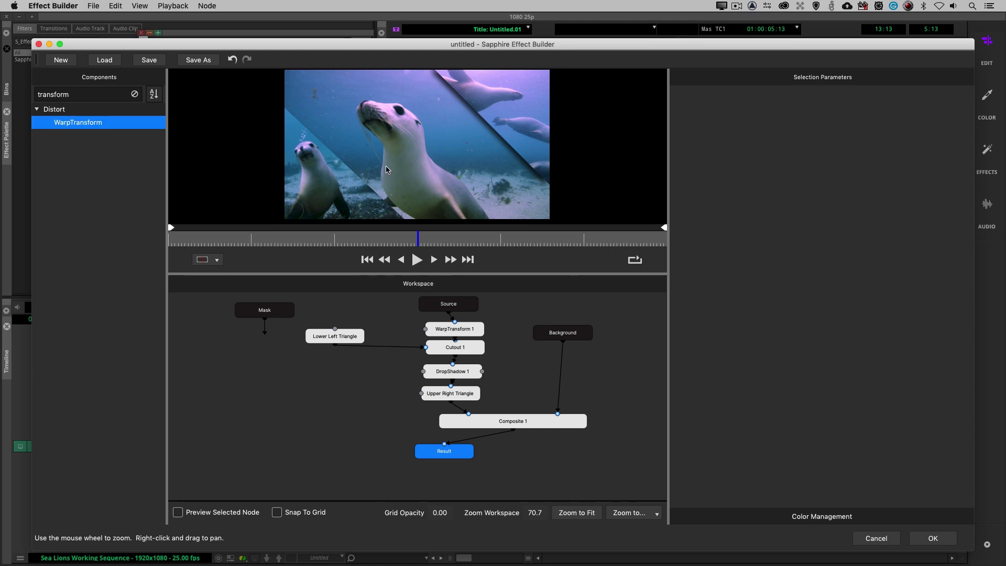
# - Set DropShadow 1's Shift offset to 0.010, 0.010
pyautogui.click(452, 373)
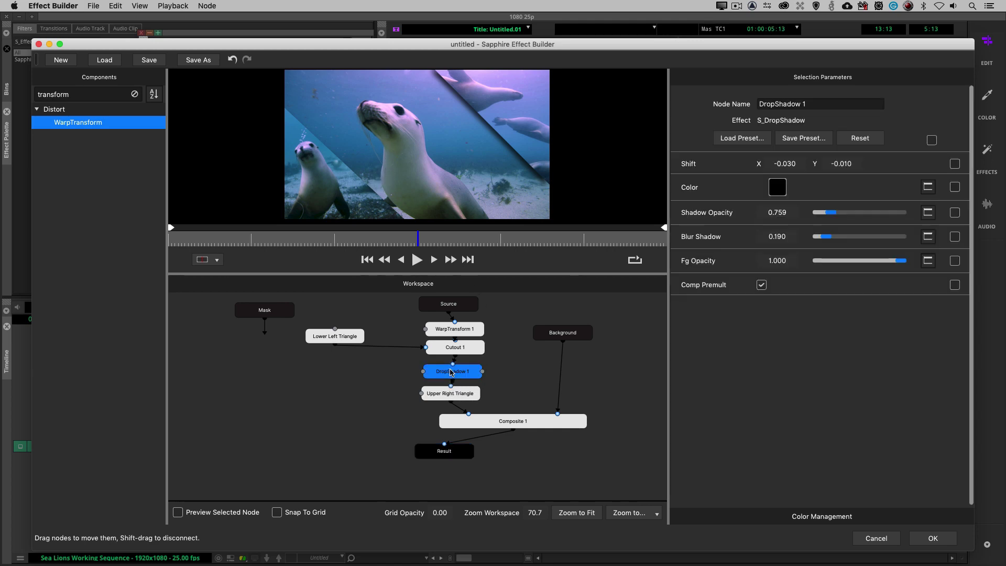
pyautogui.moveTo(759, 170); pyautogui.dragTo(785, 164)
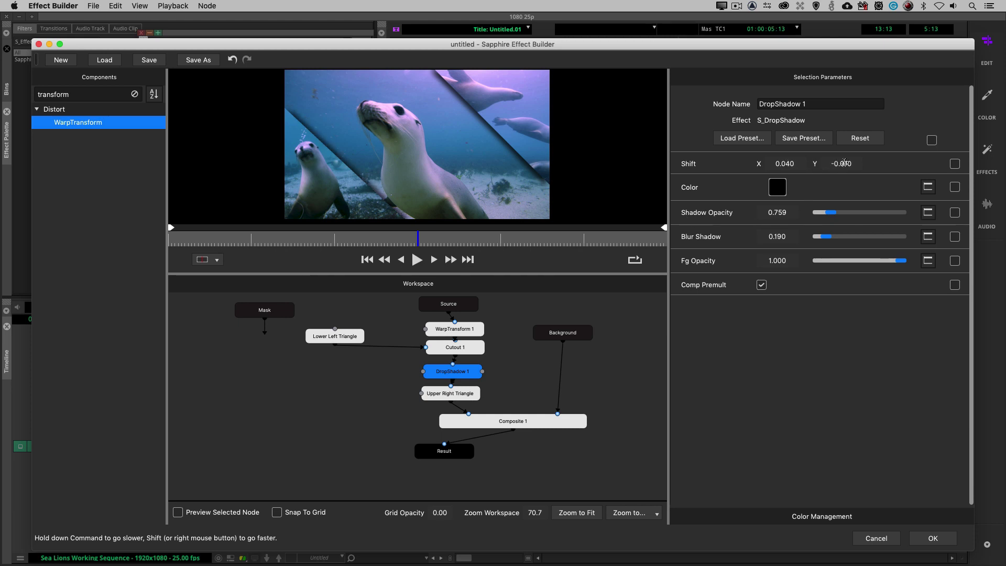
pyautogui.moveTo(844, 162); pyautogui.dragTo(789, 164)
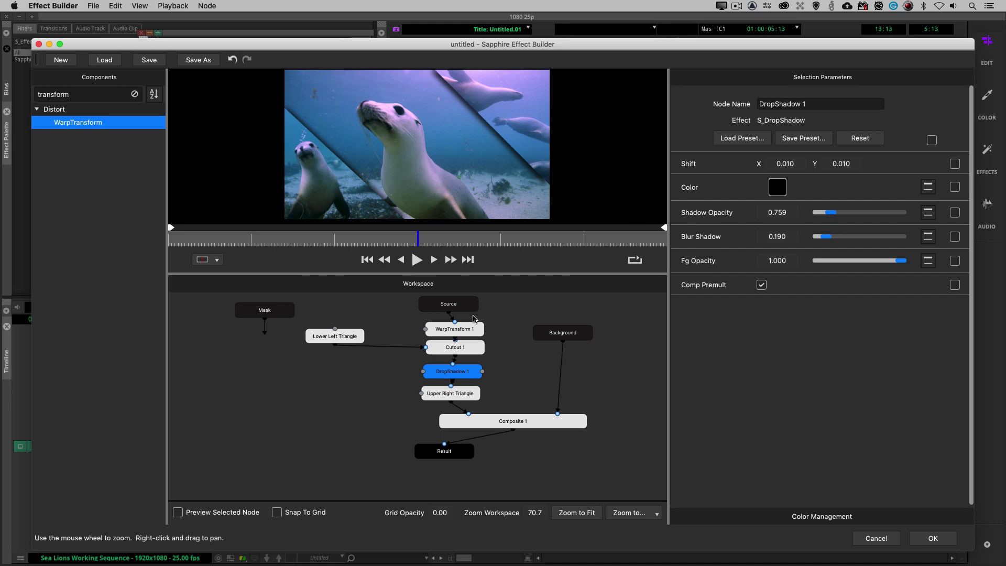
# - Rename the Upper Right Triangle warp node to 'Lower Left Triangle'
pyautogui.click(450, 395)
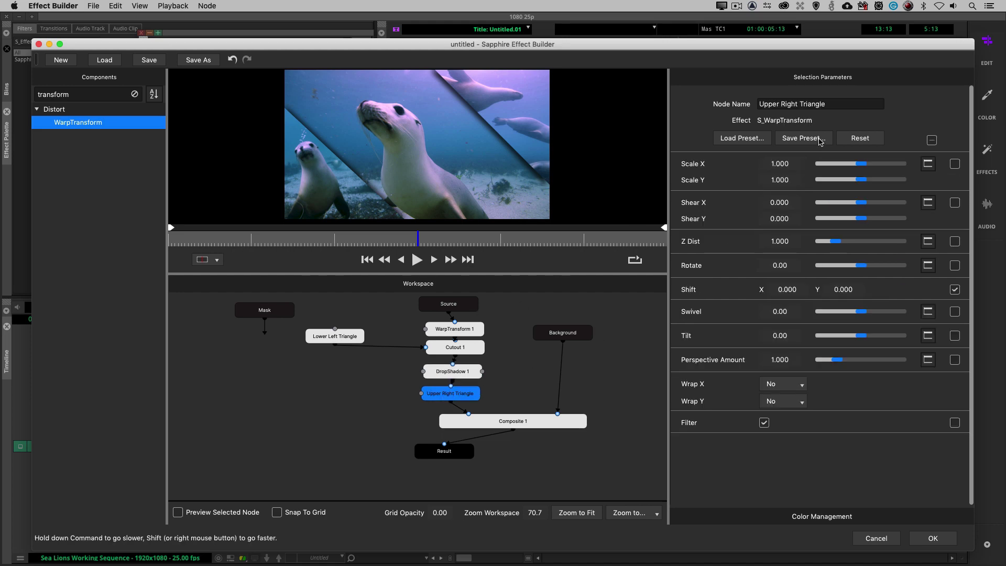
pyautogui.click(817, 103)
pyautogui.click(796, 103)
pyautogui.moveTo(797, 103); pyautogui.dragTo(695, 101)
pyautogui.write('Lower Left')
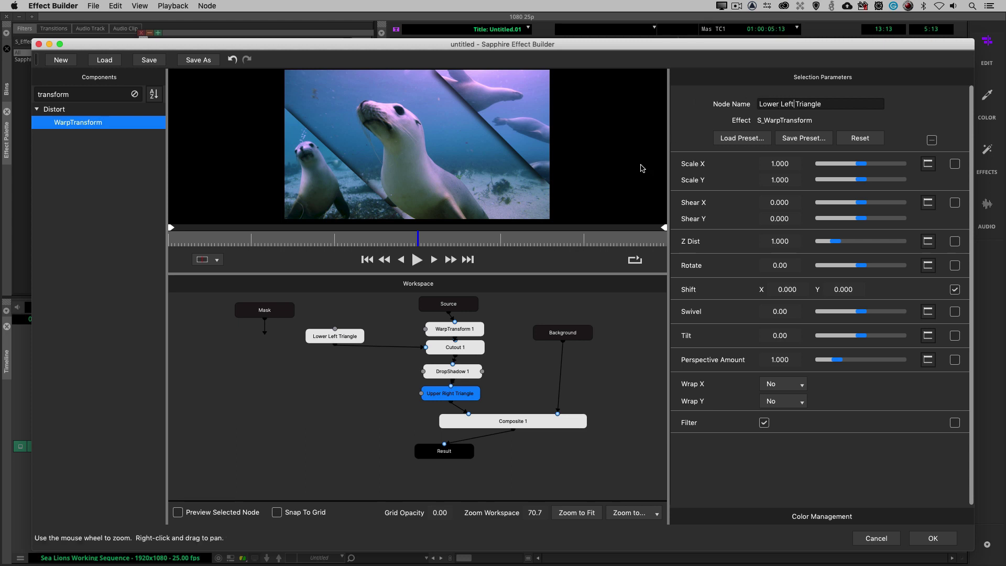
# - Review the settings of WarpTransform 1, Cutout 1, DropShadow 1 and the Lower Left Triangle nodes
pyautogui.click(457, 332)
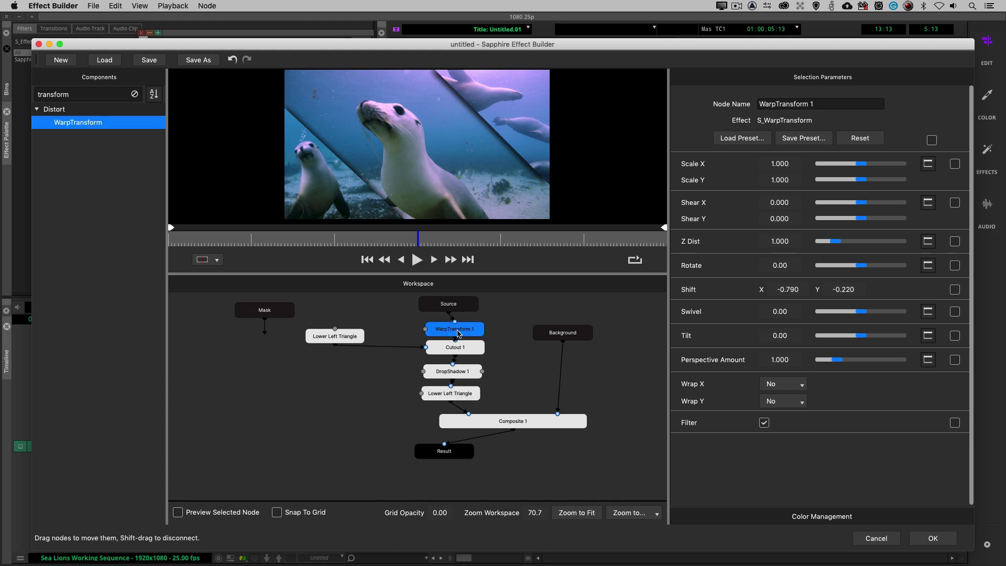
pyautogui.click(459, 349)
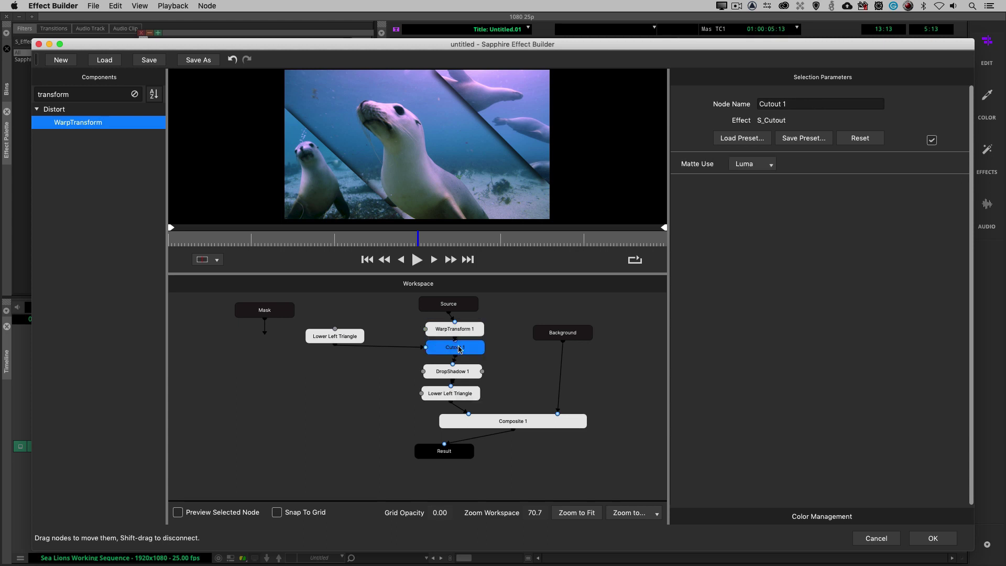
pyautogui.click(454, 371)
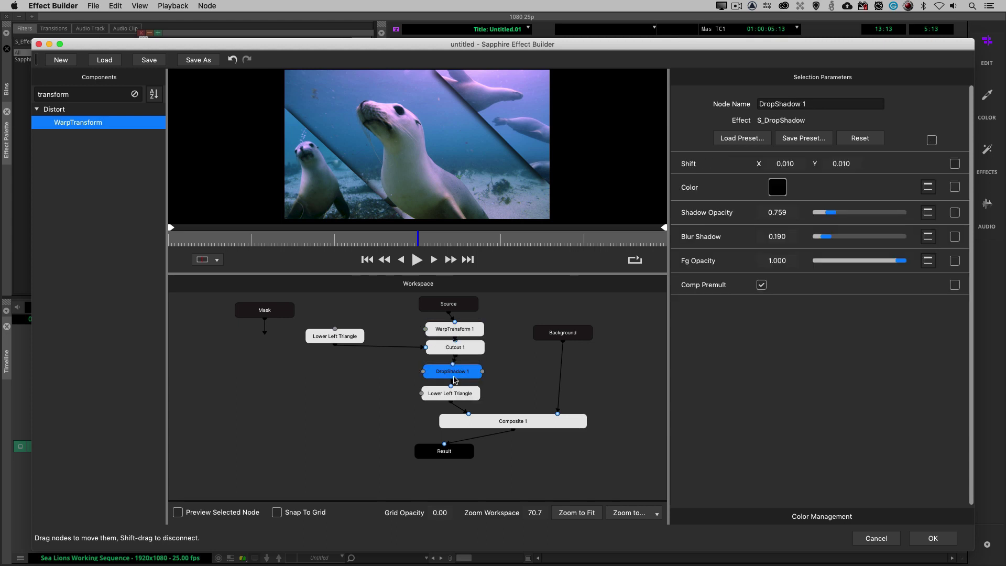
pyautogui.click(452, 397)
pyautogui.click(347, 336)
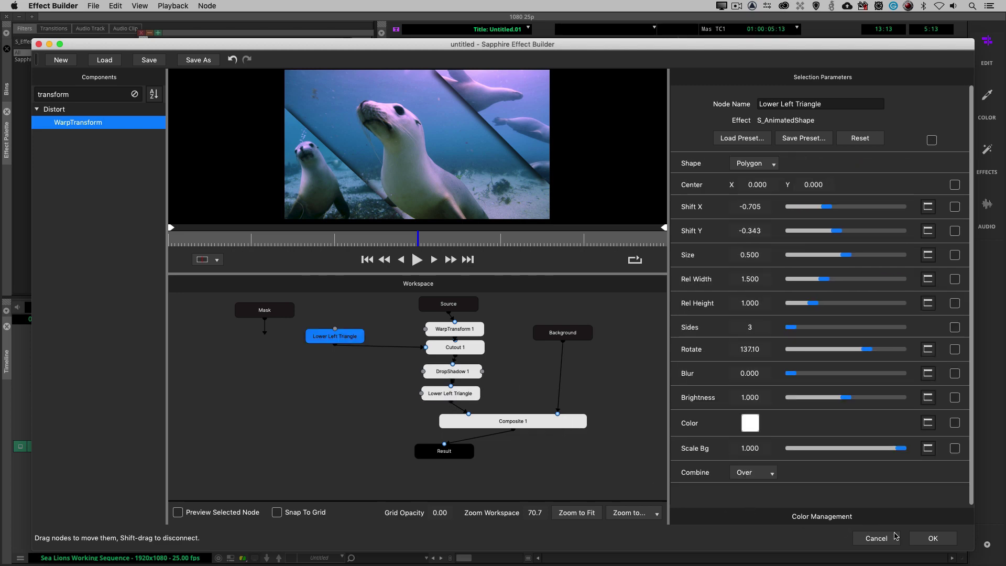
# - Apply the built effect, check the V2 clip's effect settings, then close them
pyautogui.click(943, 539)
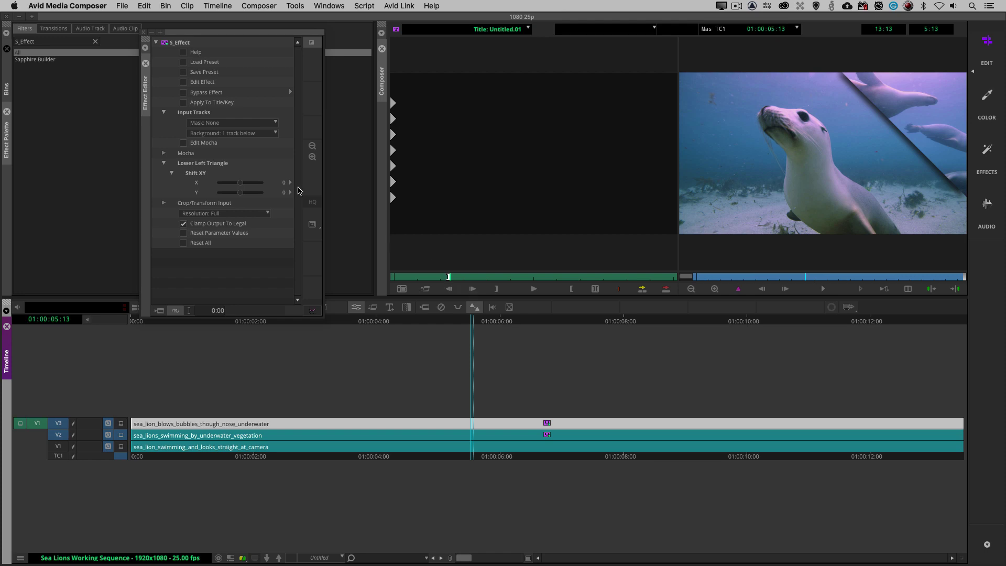
pyautogui.click(195, 36)
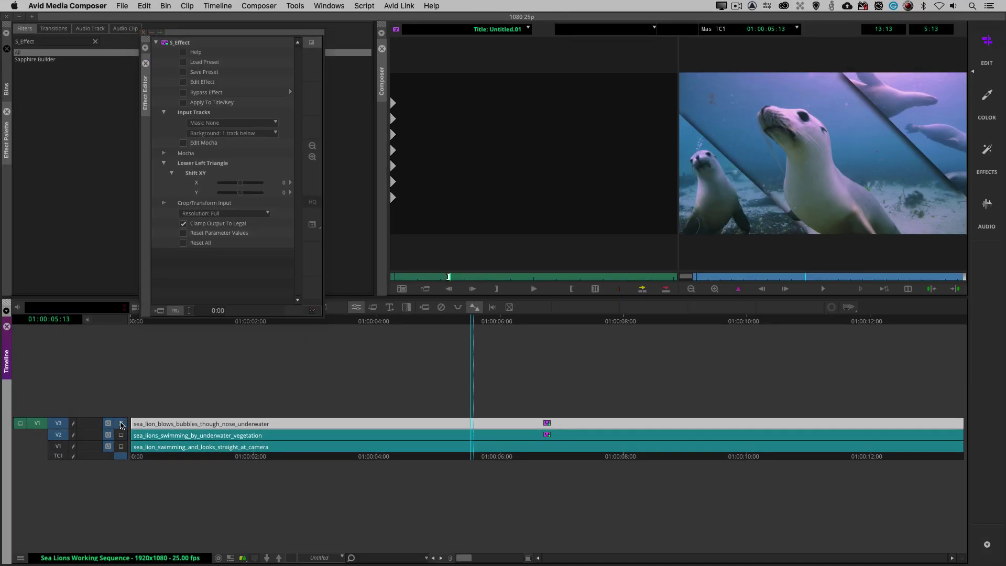
pyautogui.click(472, 436)
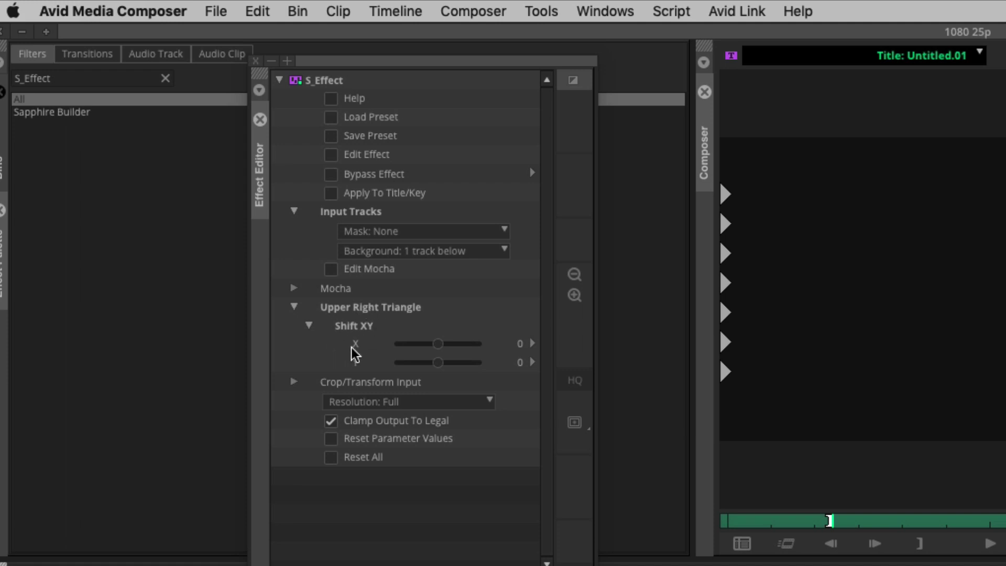
pyautogui.press('super+w')
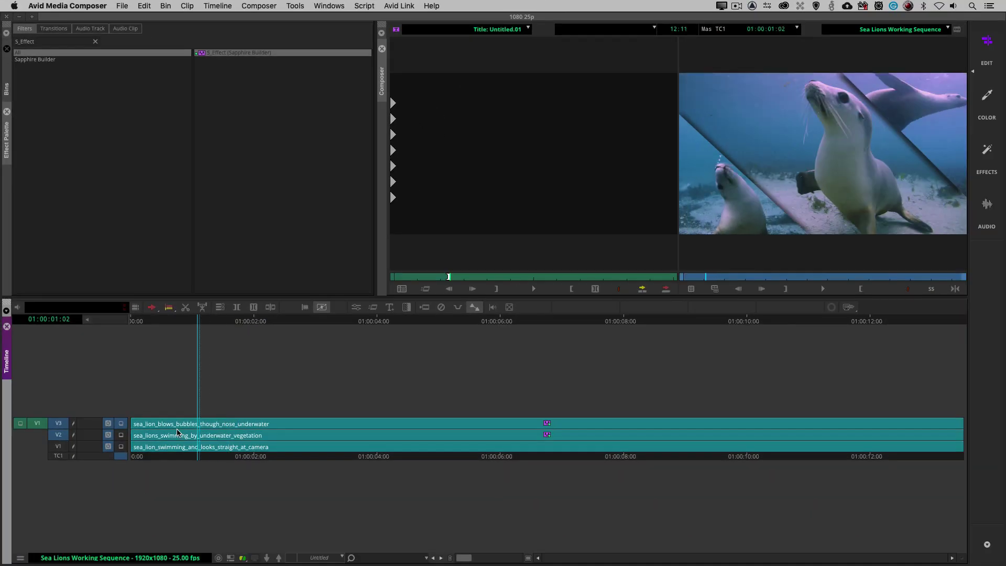
# - Play the split-screen from the sequence start and bring up the V3 clip's effect settings
pyautogui.press('Home')
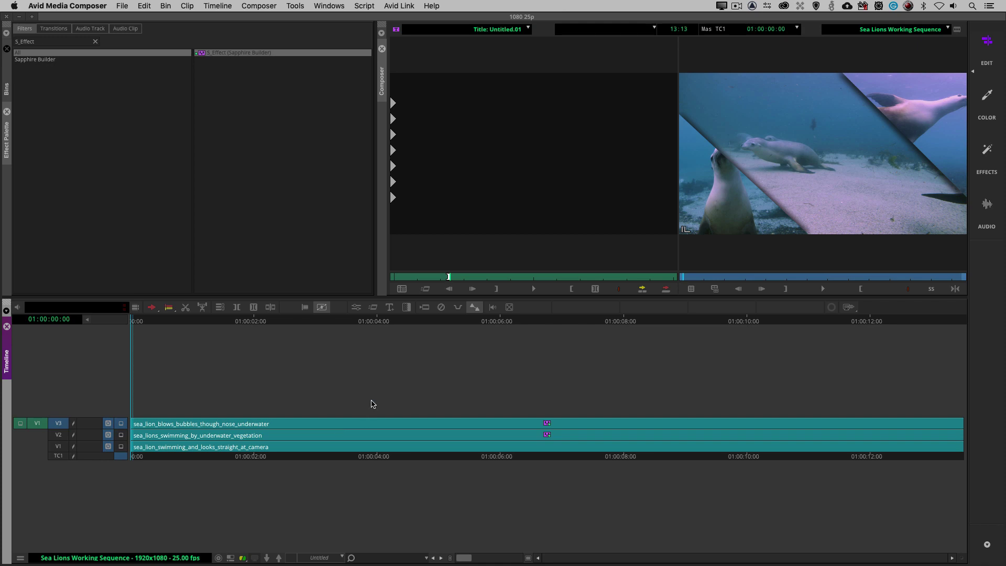
pyautogui.press('space')
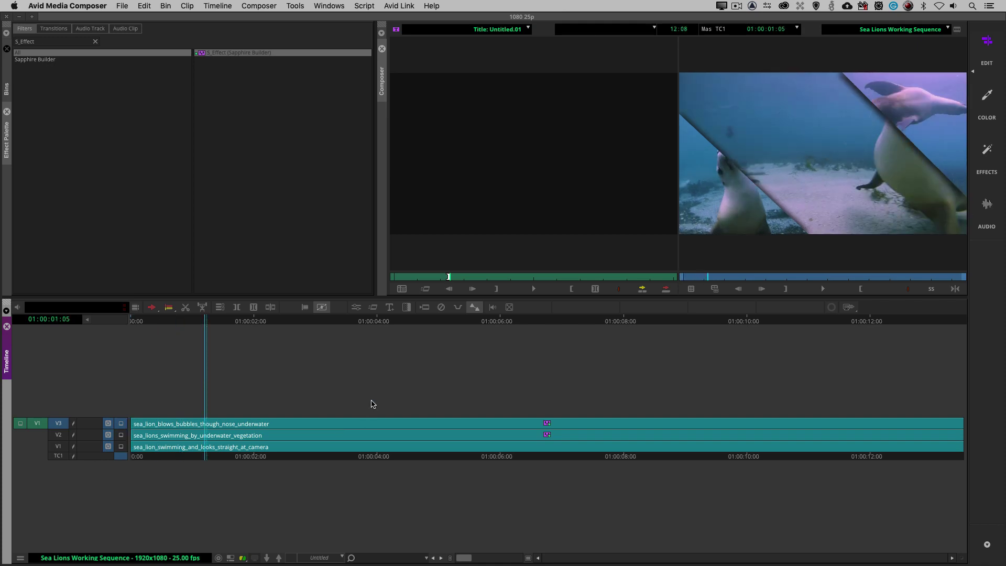
pyautogui.press('super+8')
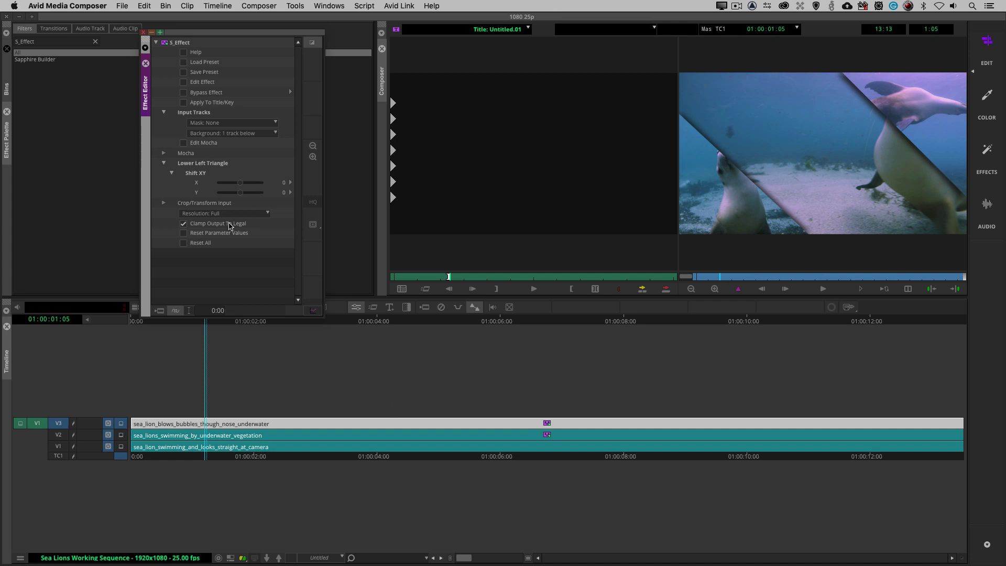
# - Keyframe V3's Shift X at 01:00:01:05 and 01:00:02:10, starting the lower-left triangle at -500
pyautogui.click(313, 310)
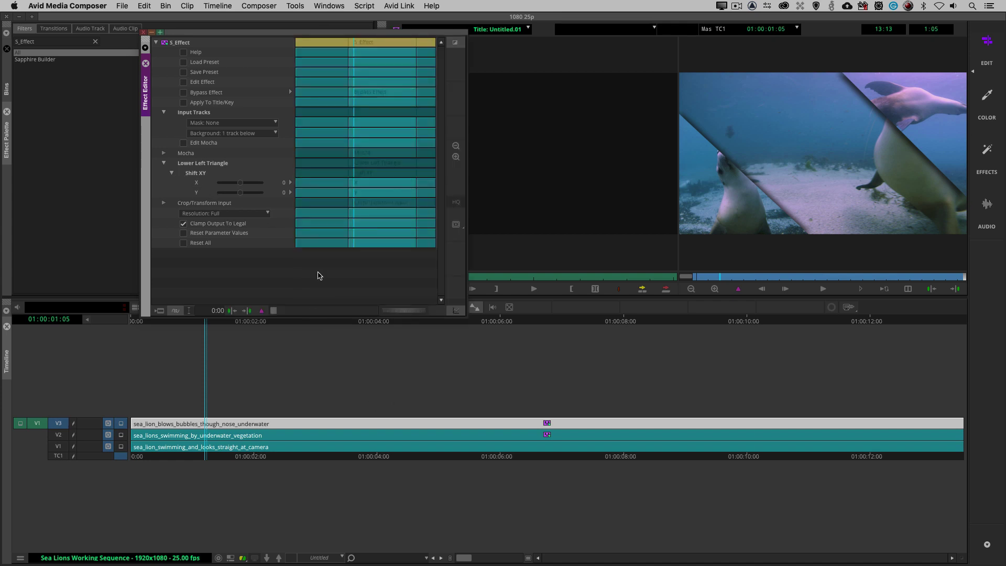
pyautogui.moveTo(275, 35); pyautogui.dragTo(186, 36)
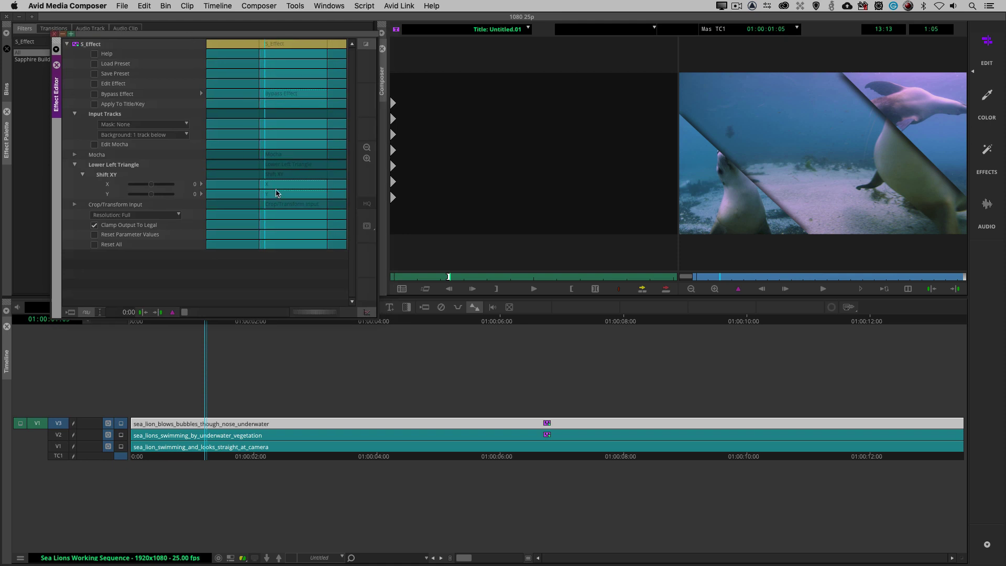
pyautogui.rightClick(276, 186)
pyautogui.click(290, 191)
pyautogui.click(720, 279)
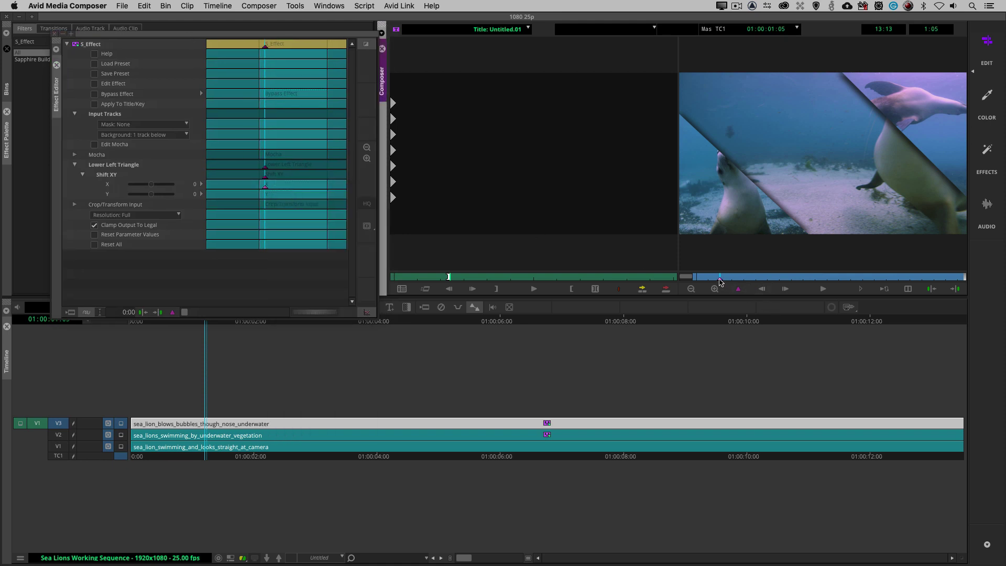
pyautogui.press('space')
pyautogui.press('space')
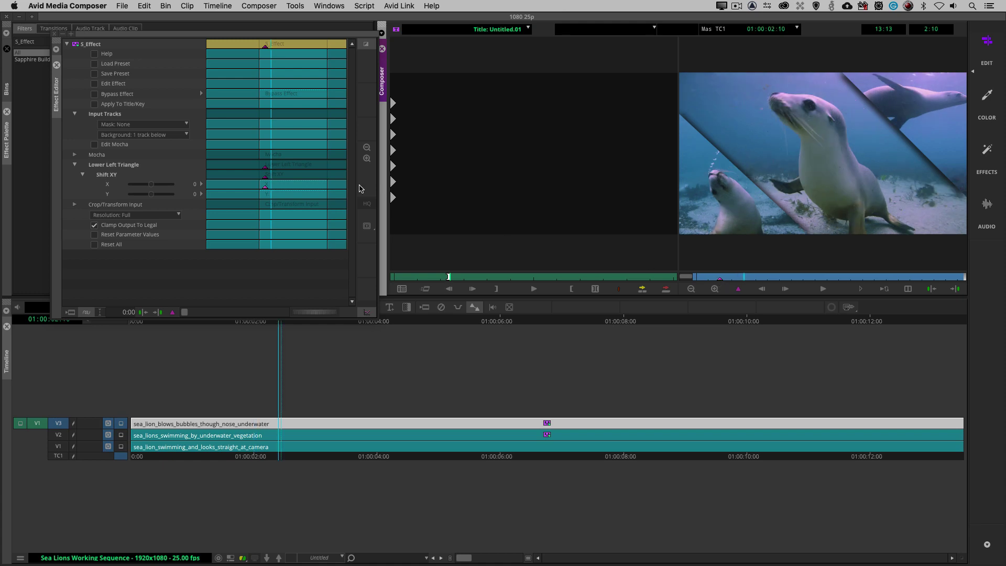
pyautogui.rightClick(276, 188)
pyautogui.click(291, 192)
pyautogui.click(265, 189)
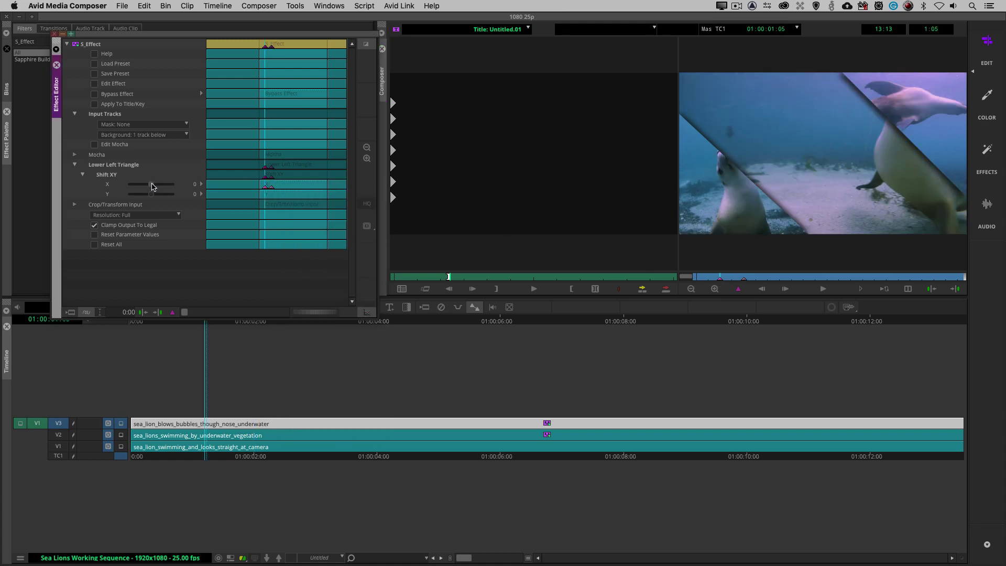
pyautogui.moveTo(150, 187); pyautogui.dragTo(144, 188)
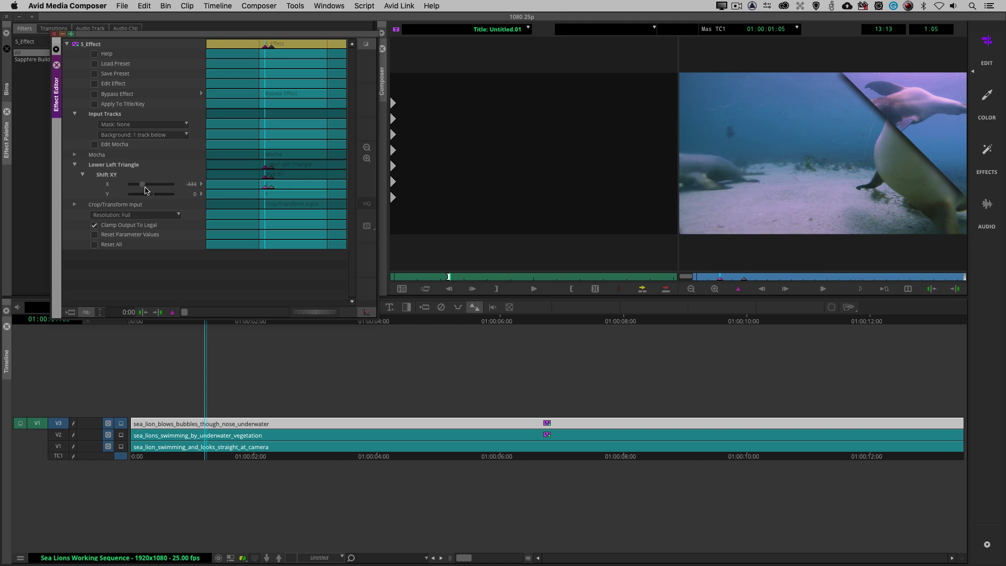
pyautogui.moveTo(144, 187); pyautogui.dragTo(142, 188)
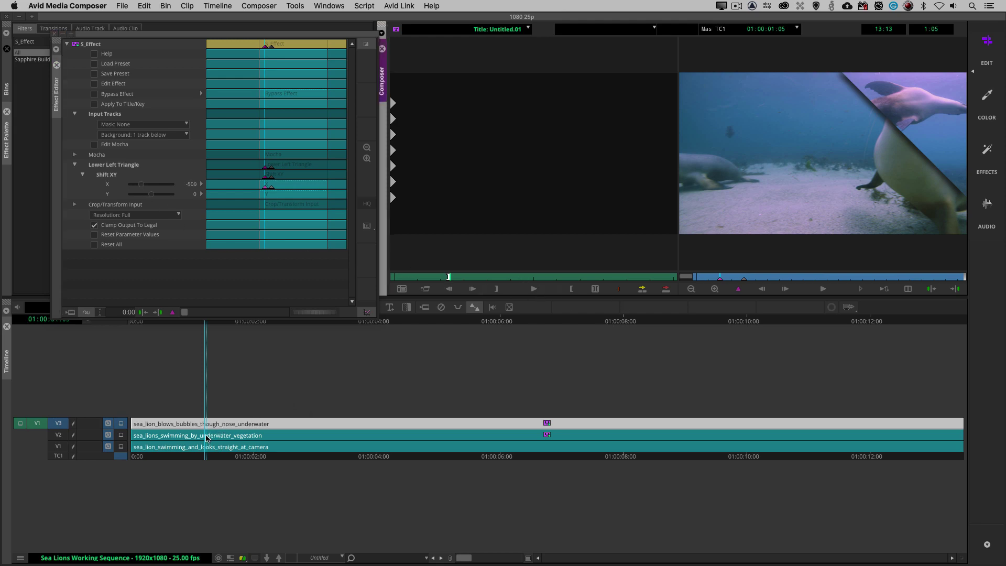
# - Keyframe V2's Shift X at 01:00:01:05 and 01:00:02:10, starting the upper-right triangle off to the right
pyautogui.click(209, 435)
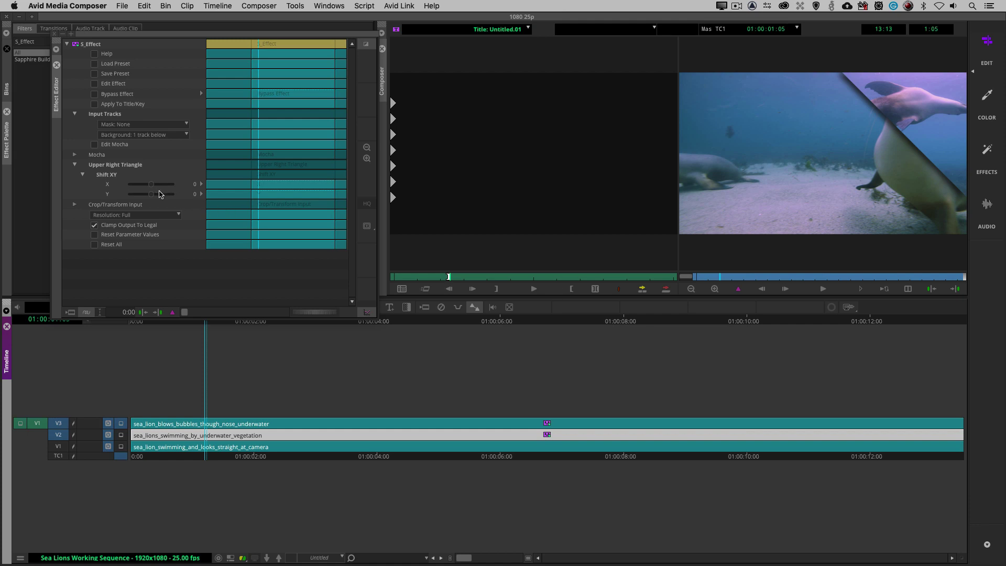
pyautogui.rightClick(269, 187)
pyautogui.click(283, 193)
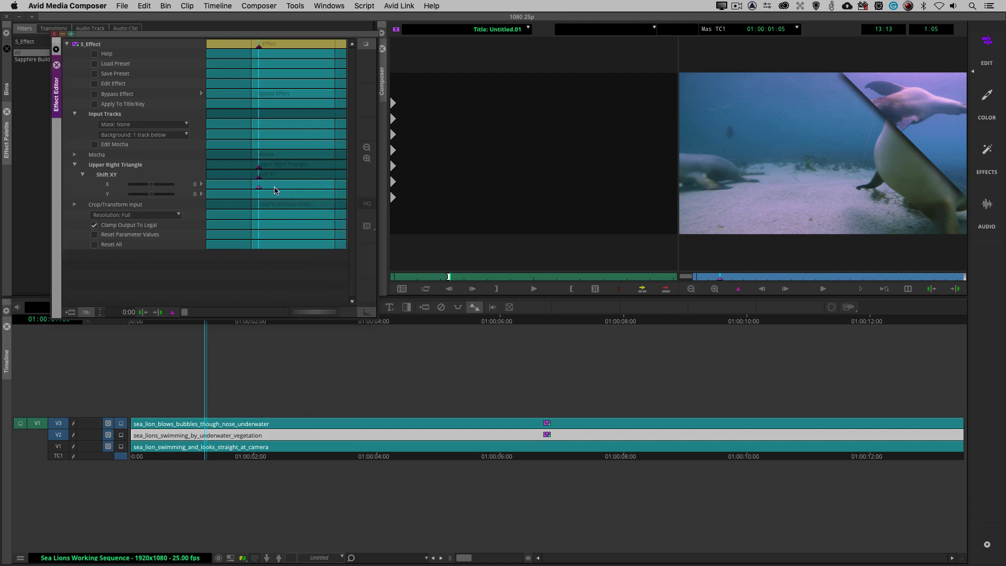
pyautogui.click(716, 279)
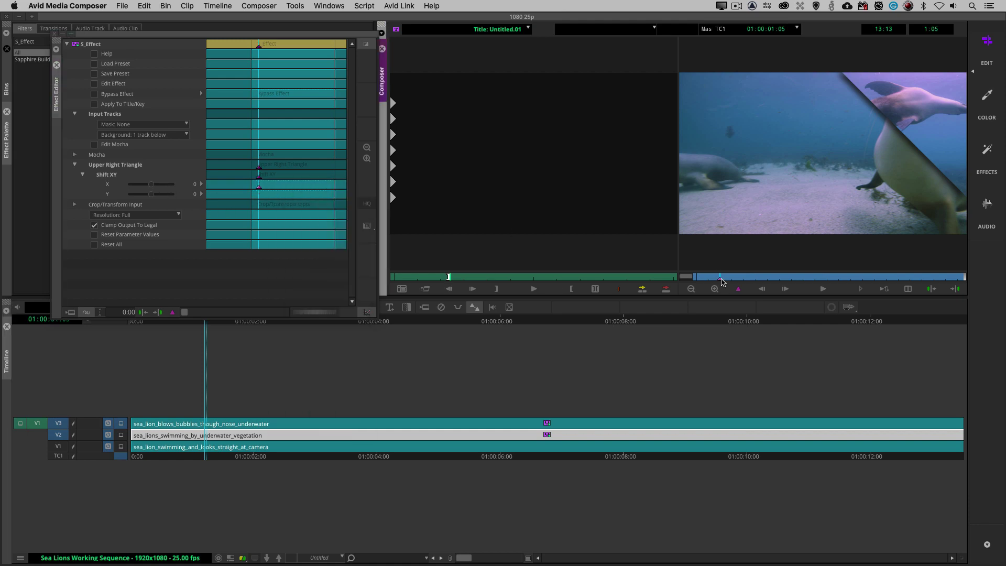
pyautogui.rightClick(283, 190)
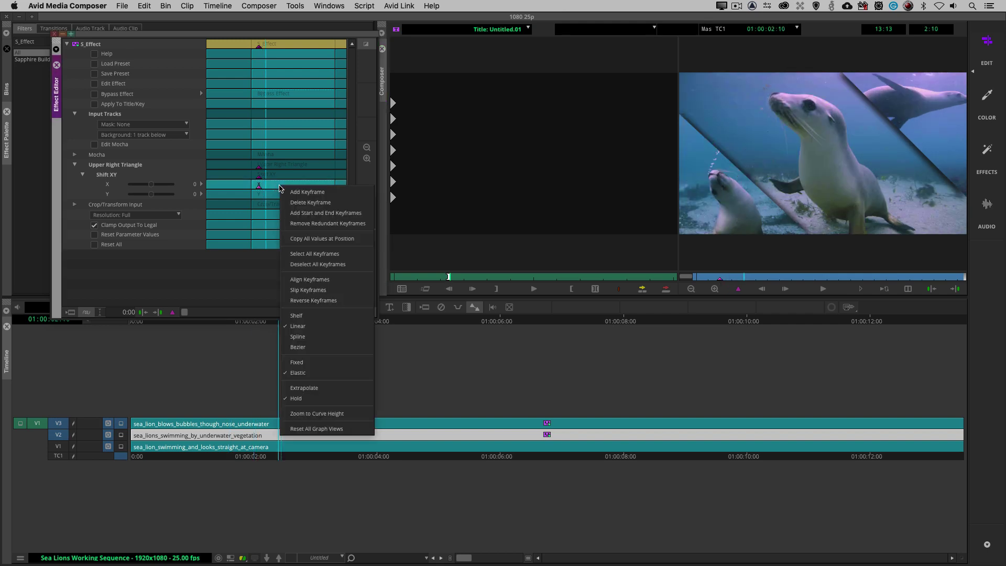
pyautogui.click(287, 193)
pyautogui.click(259, 186)
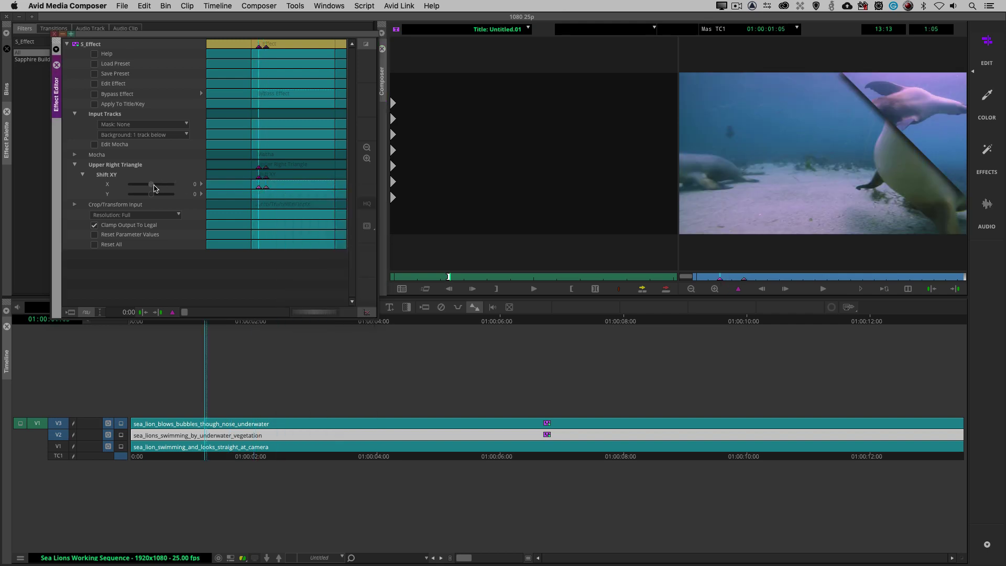
pyautogui.moveTo(152, 186); pyautogui.dragTo(166, 186)
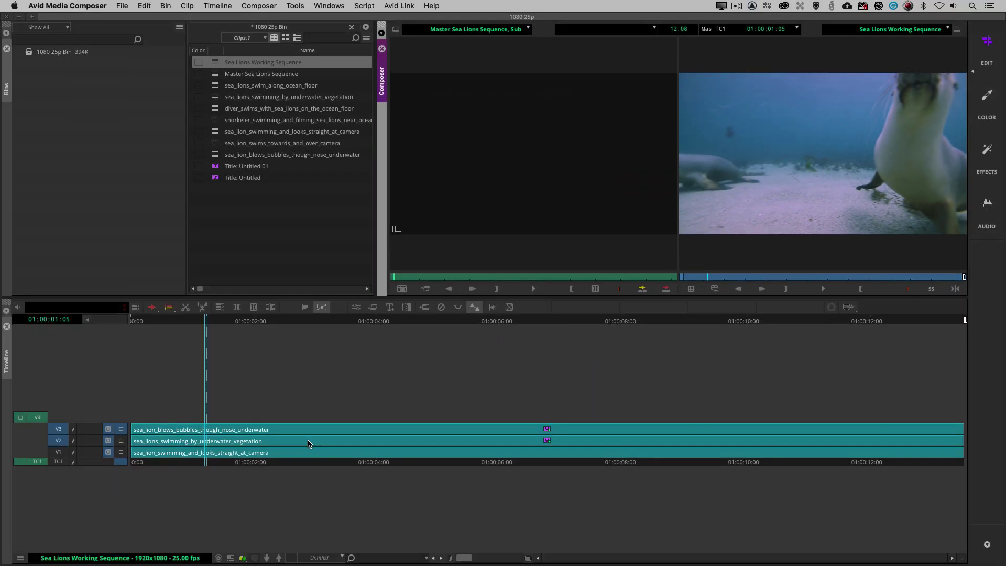
# - Scrub the timeline to preview the animated diagonal triangle split-screen of the sea lion clips
pyautogui.moveTo(258, 437); pyautogui.dragTo(884, 473)
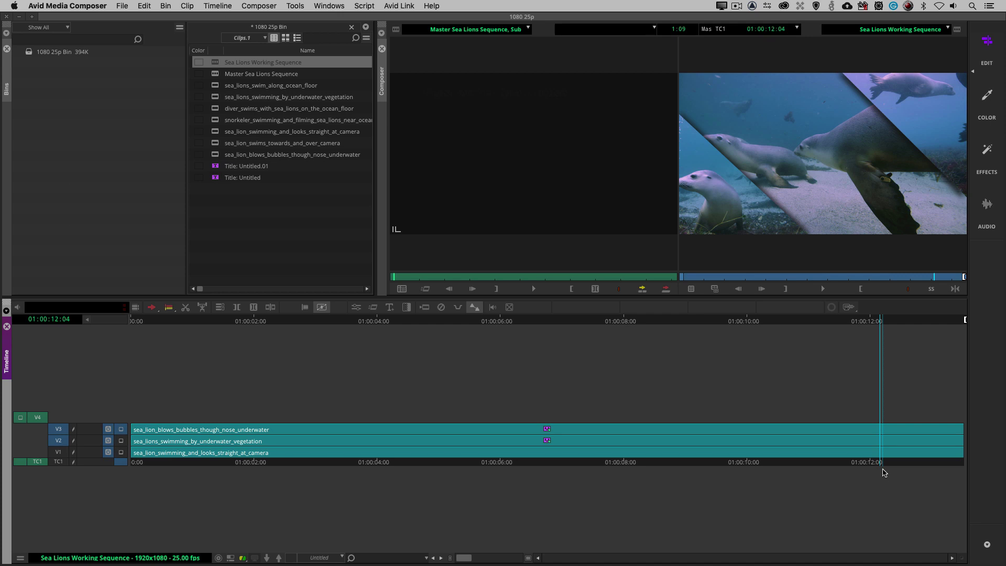